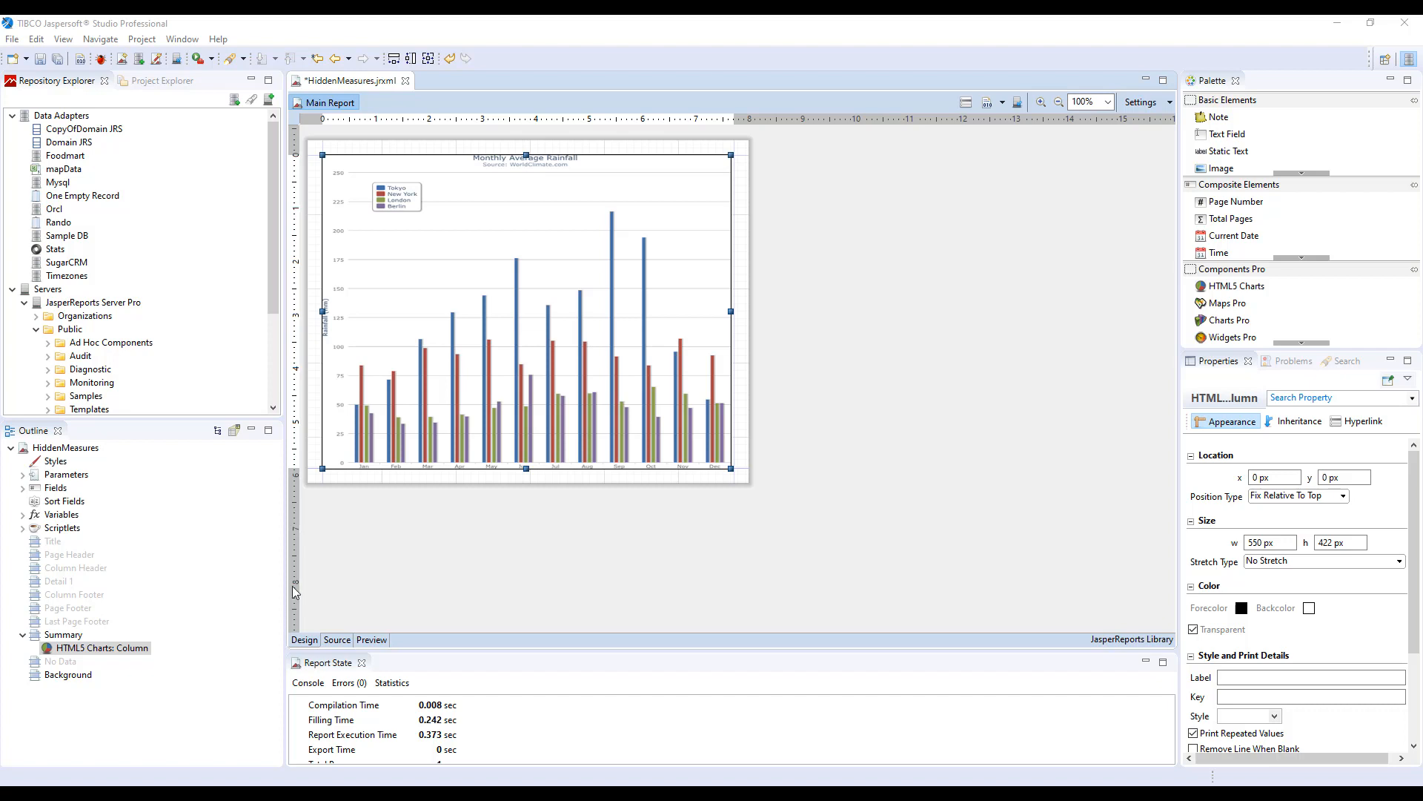
Open the chart's edit dialog and inspect its hyperlink reference expression in the expression editor, then close both editors.
right_click(529, 371)
left_click(558, 382)
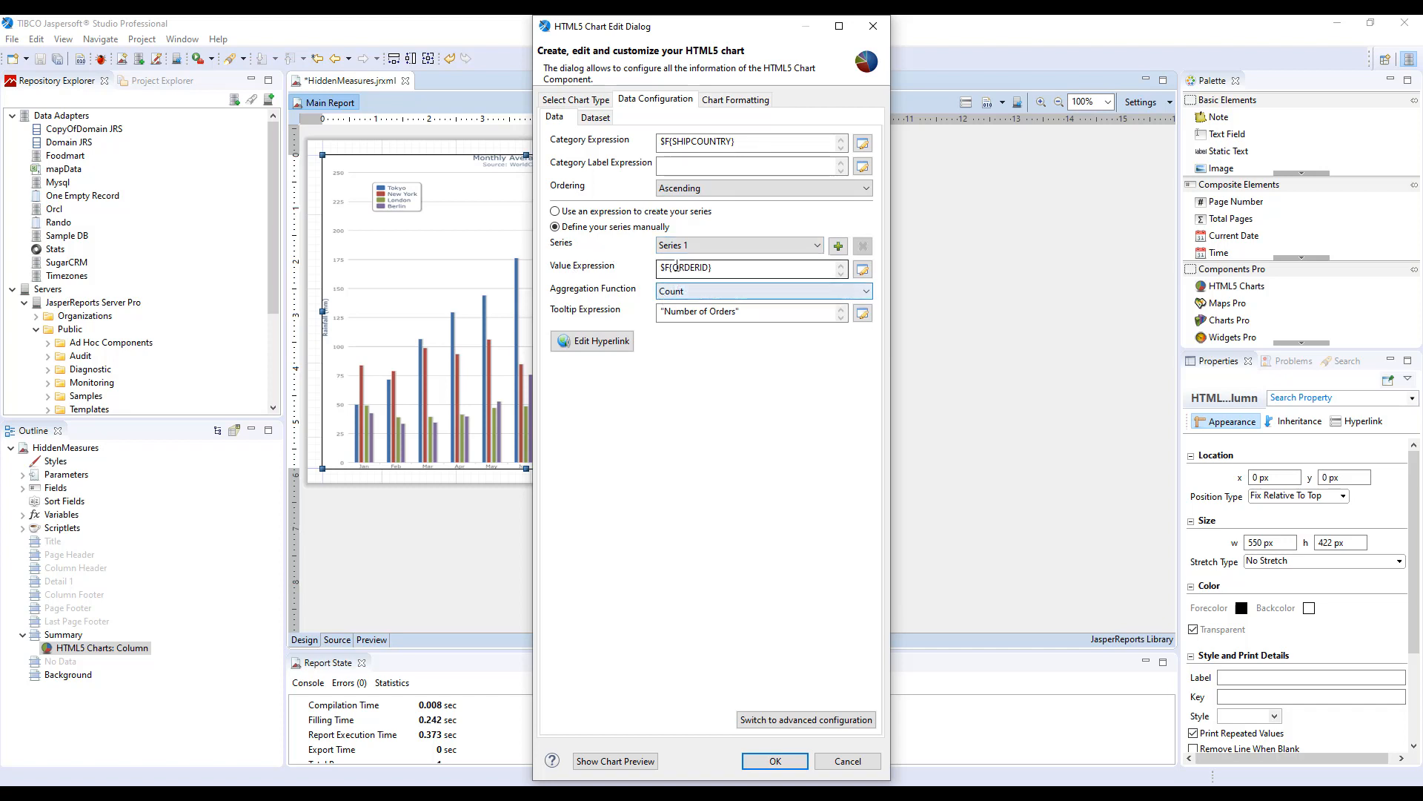
left_click(592, 342)
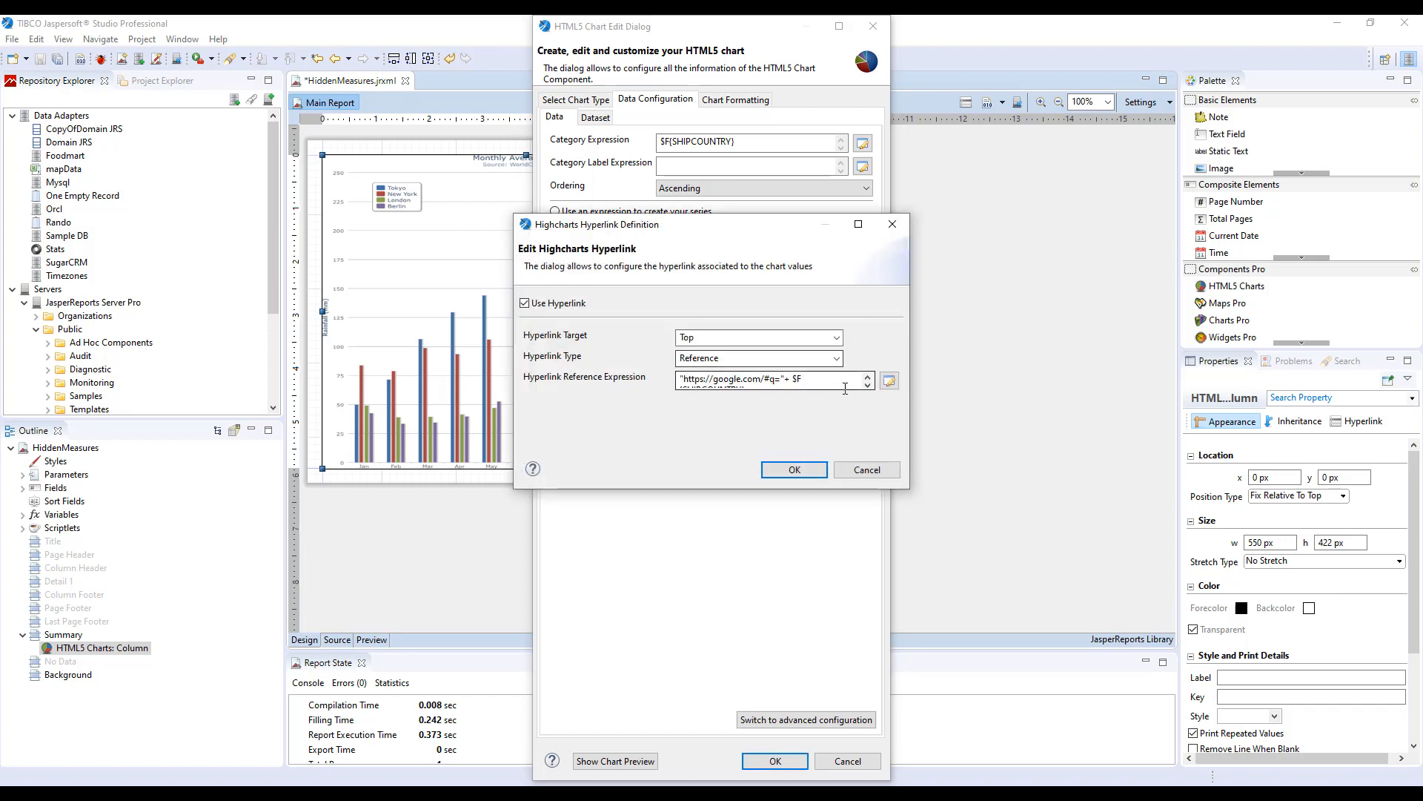
left_click(889, 380)
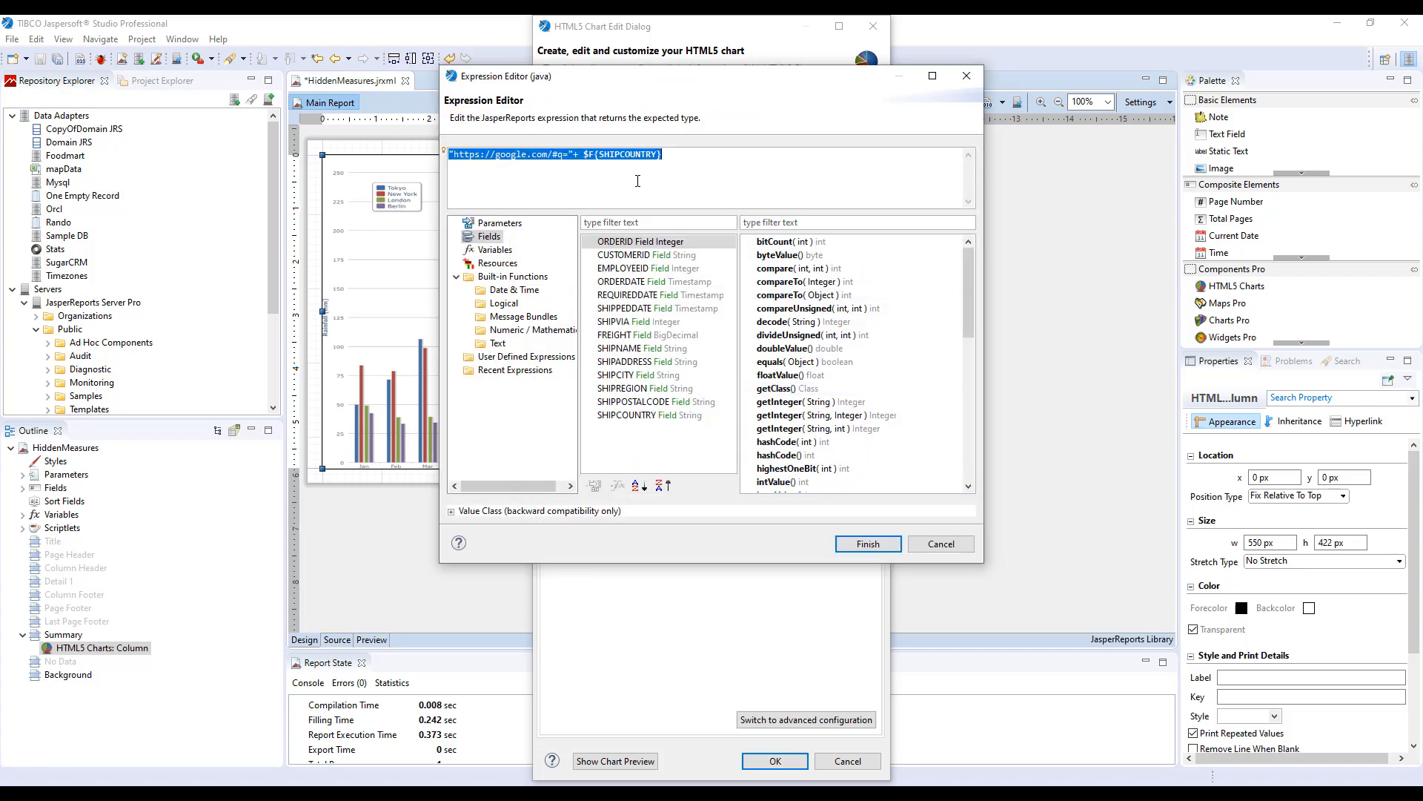
left_click_drag(581, 154, 662, 155)
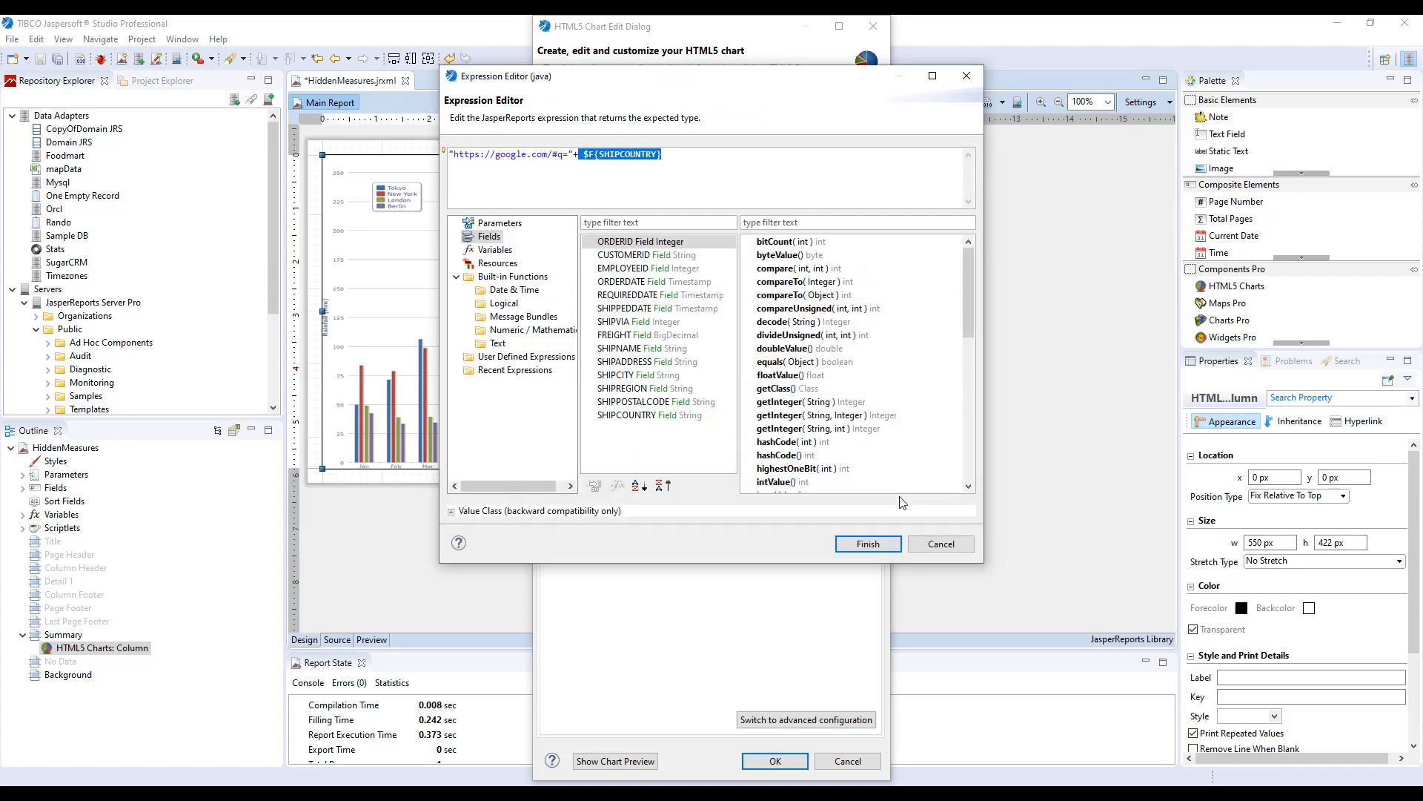
left_click(929, 543)
left_click(799, 470)
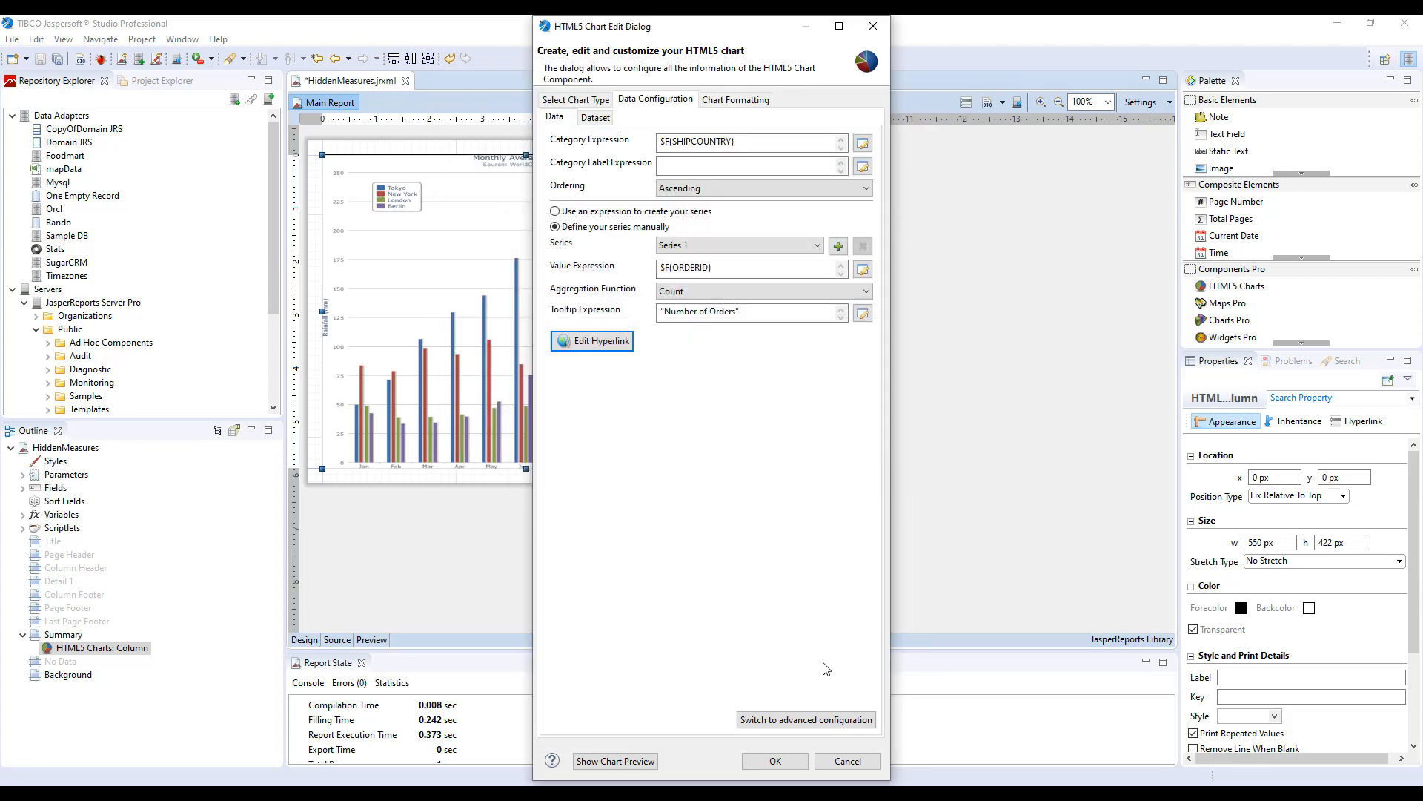
Show the chart preview, enlarge it, and follow the Austria bar's hyperlink before hiding the preview.
left_click(619, 761)
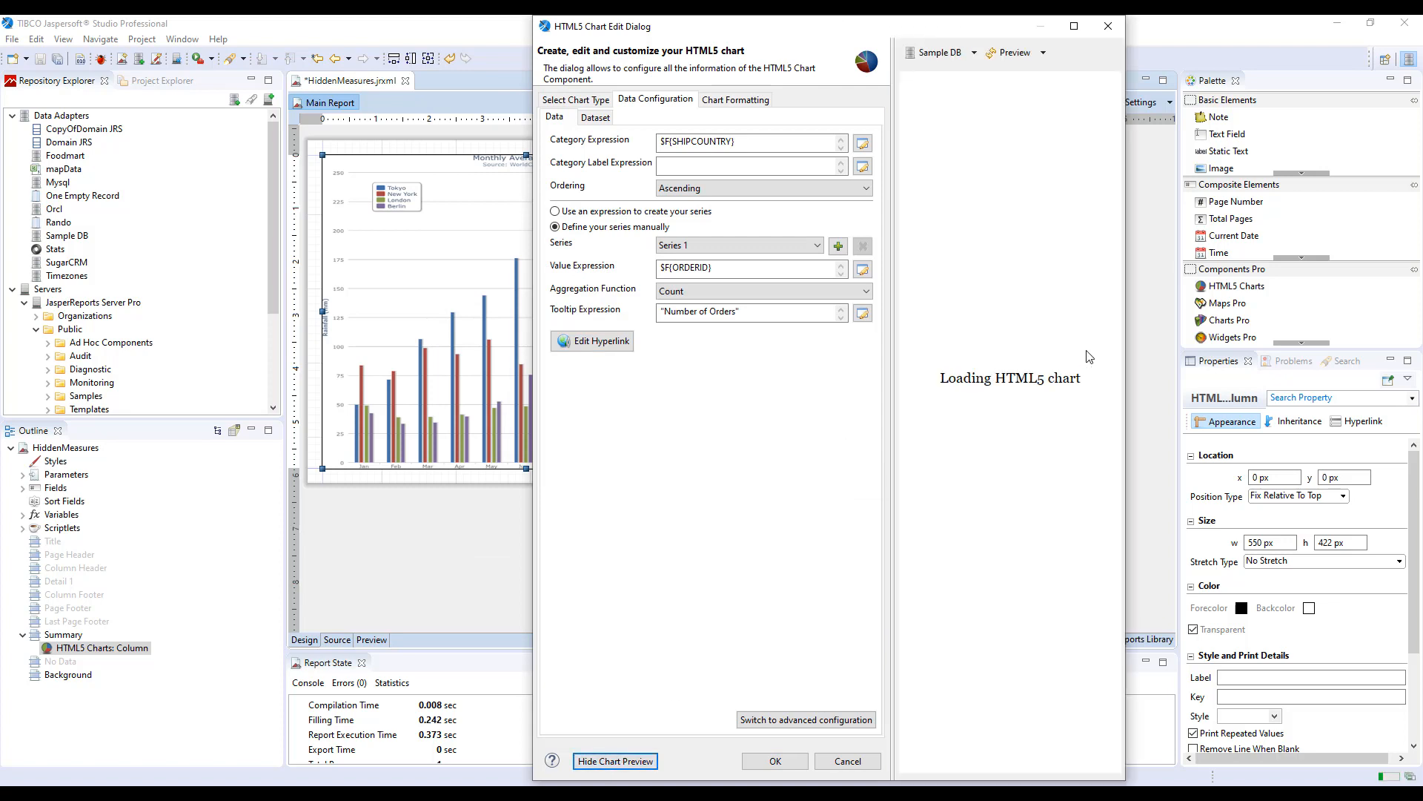
left_click_drag(1124, 348, 1285, 349)
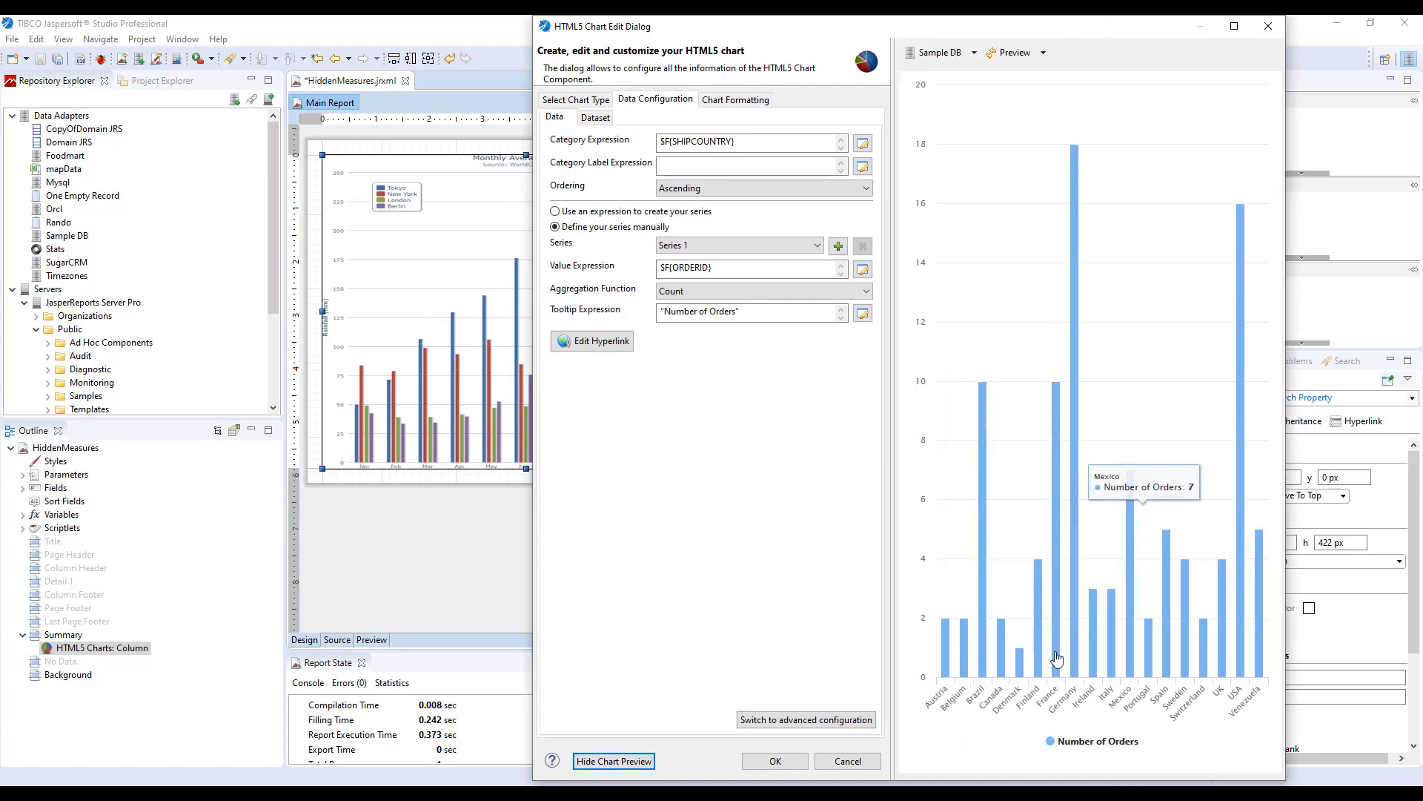
mouse_move(943, 674)
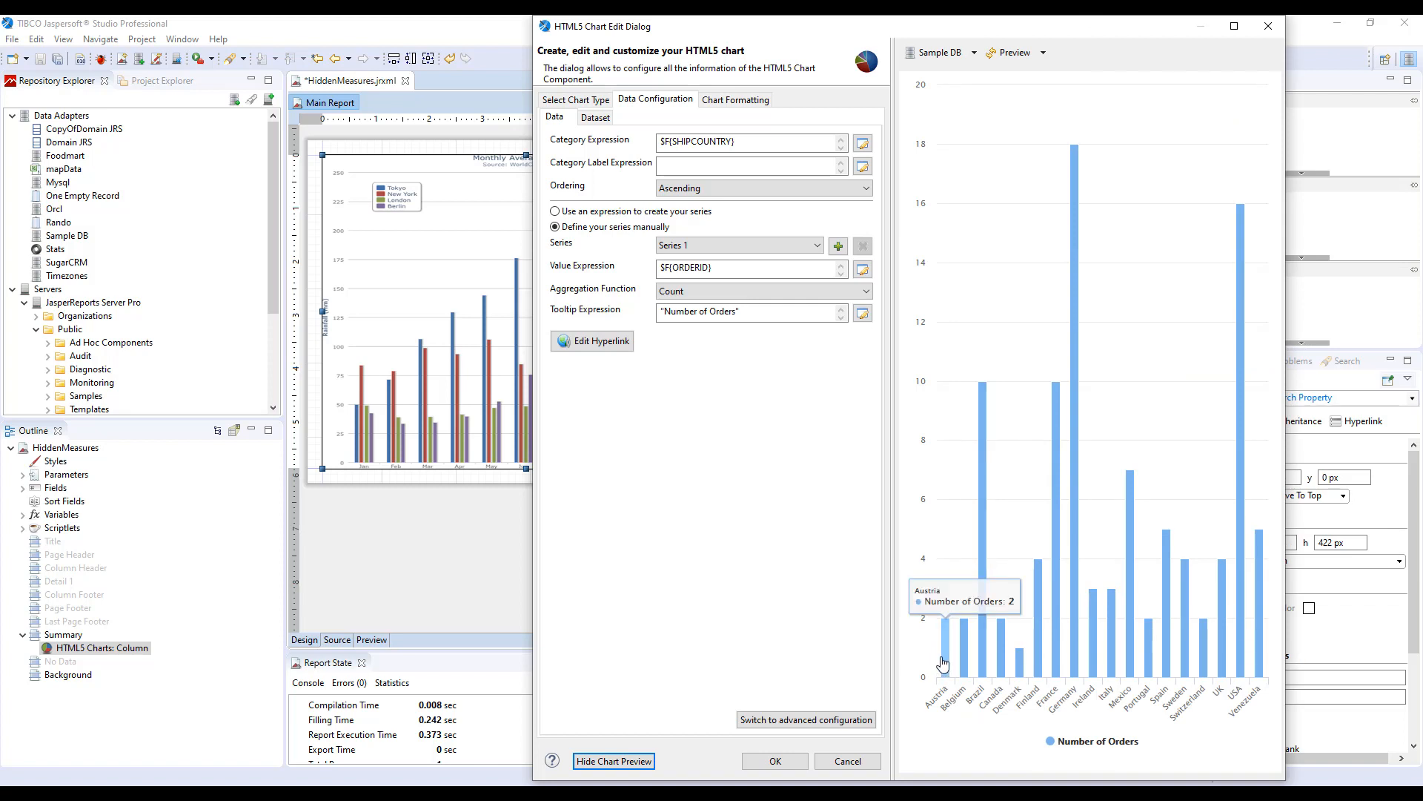
left_click(942, 667)
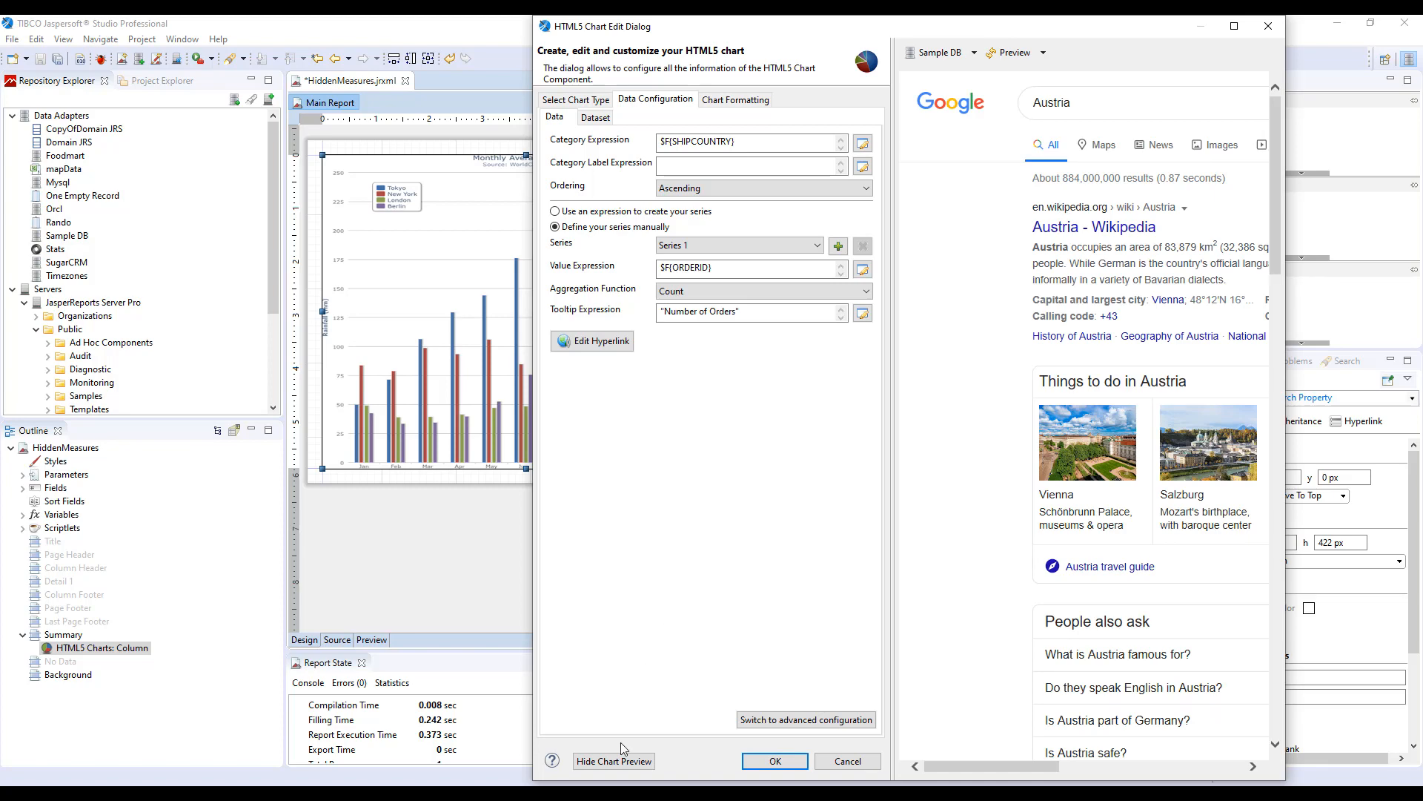
left_click(615, 761)
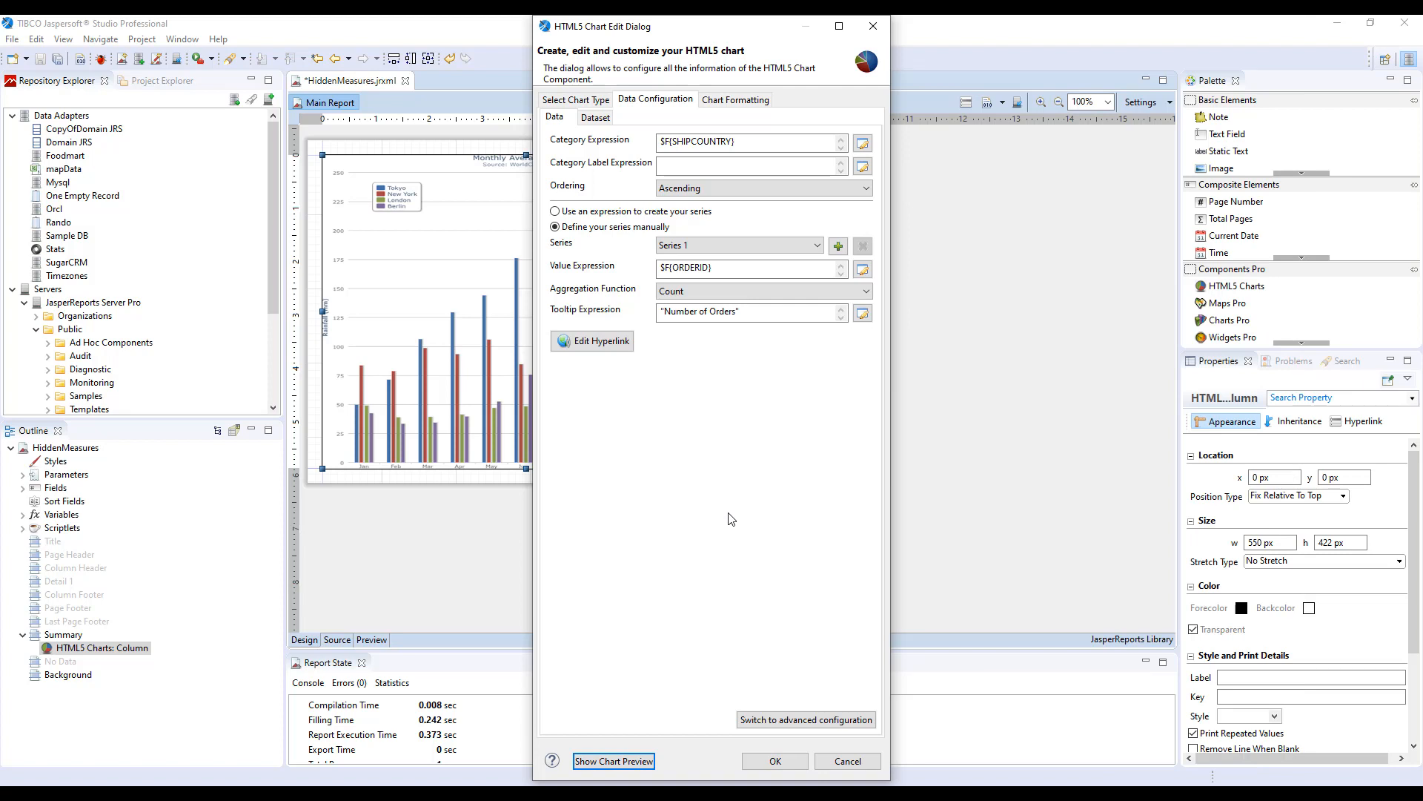
Switch to advanced configuration and open the Number of Orders measure's advanced properties.
left_click(789, 722)
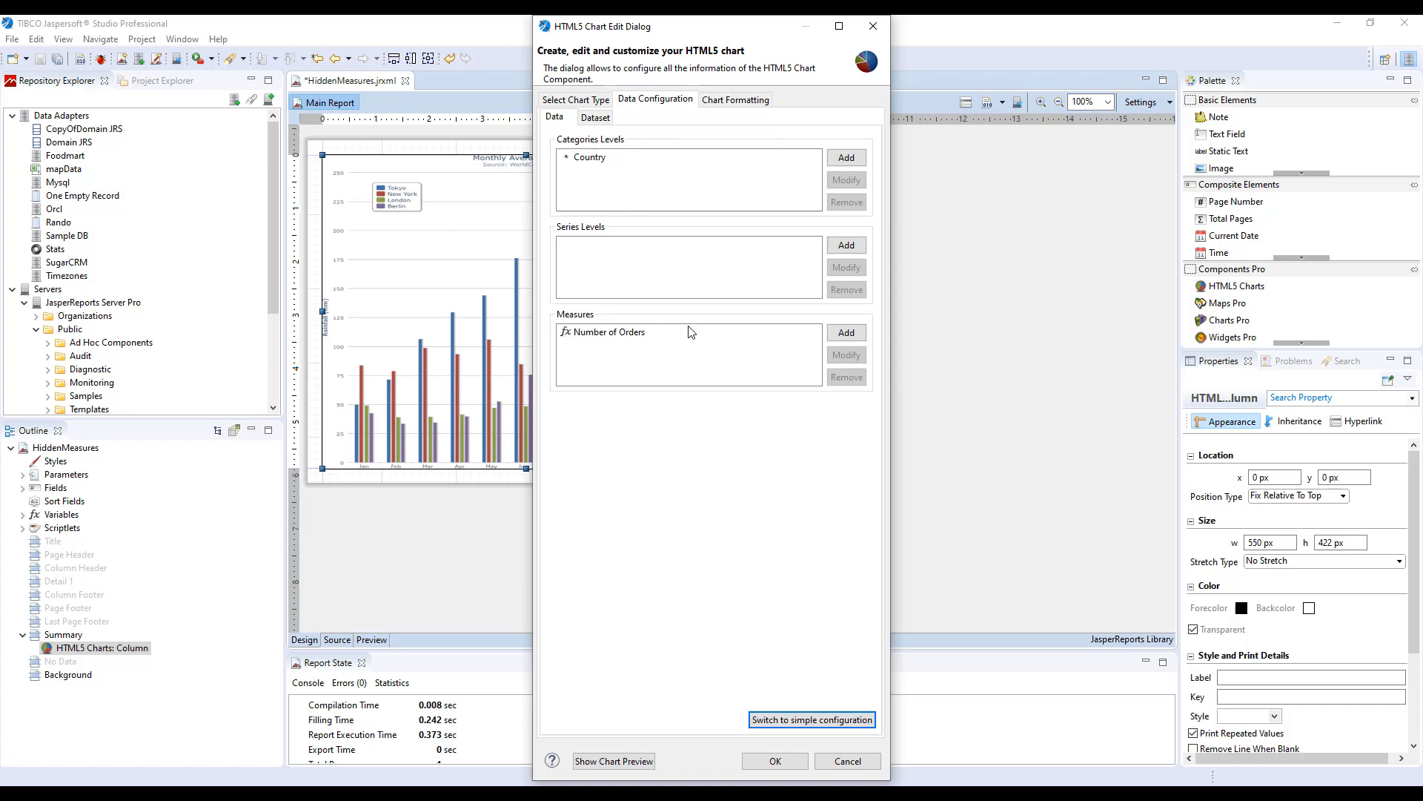
double_click(632, 335)
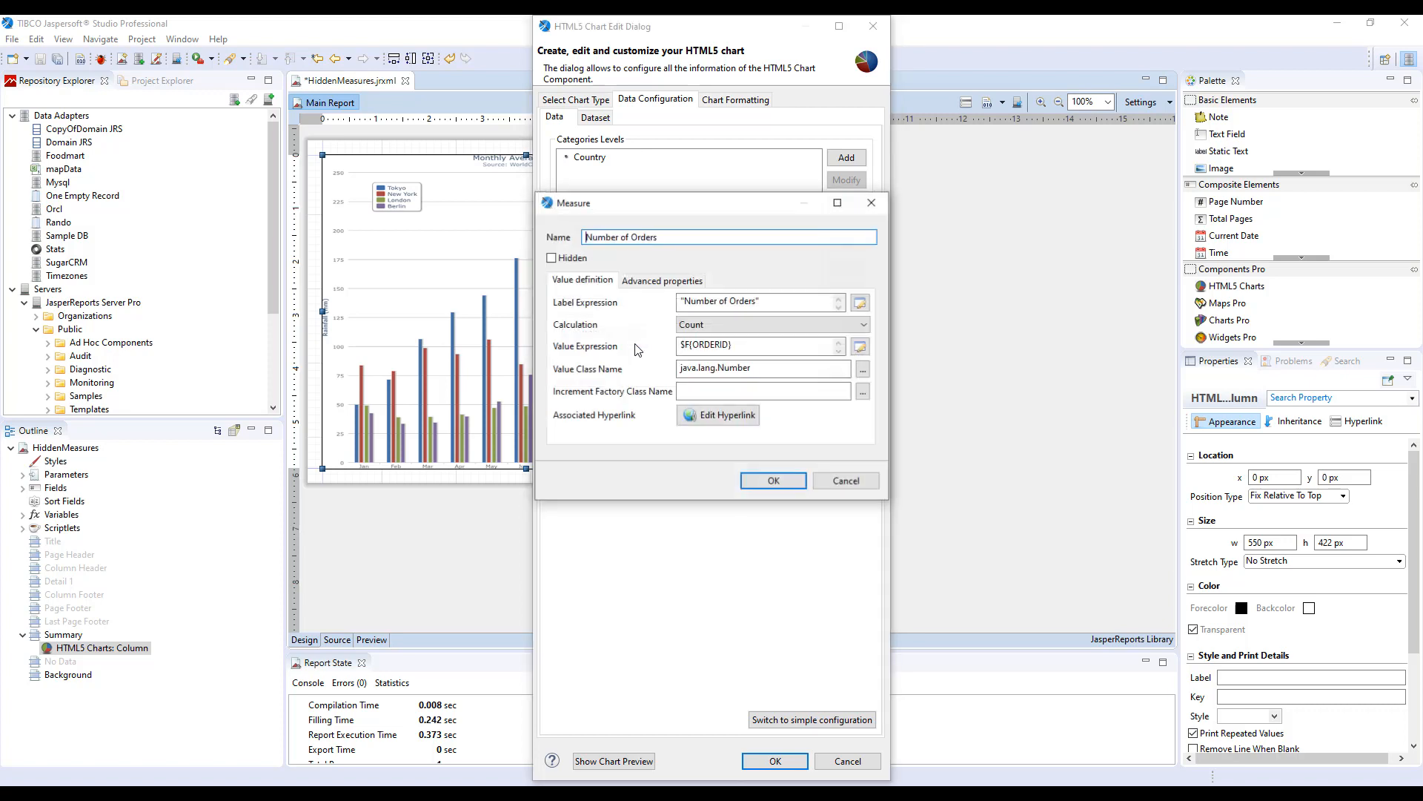
left_click(632, 285)
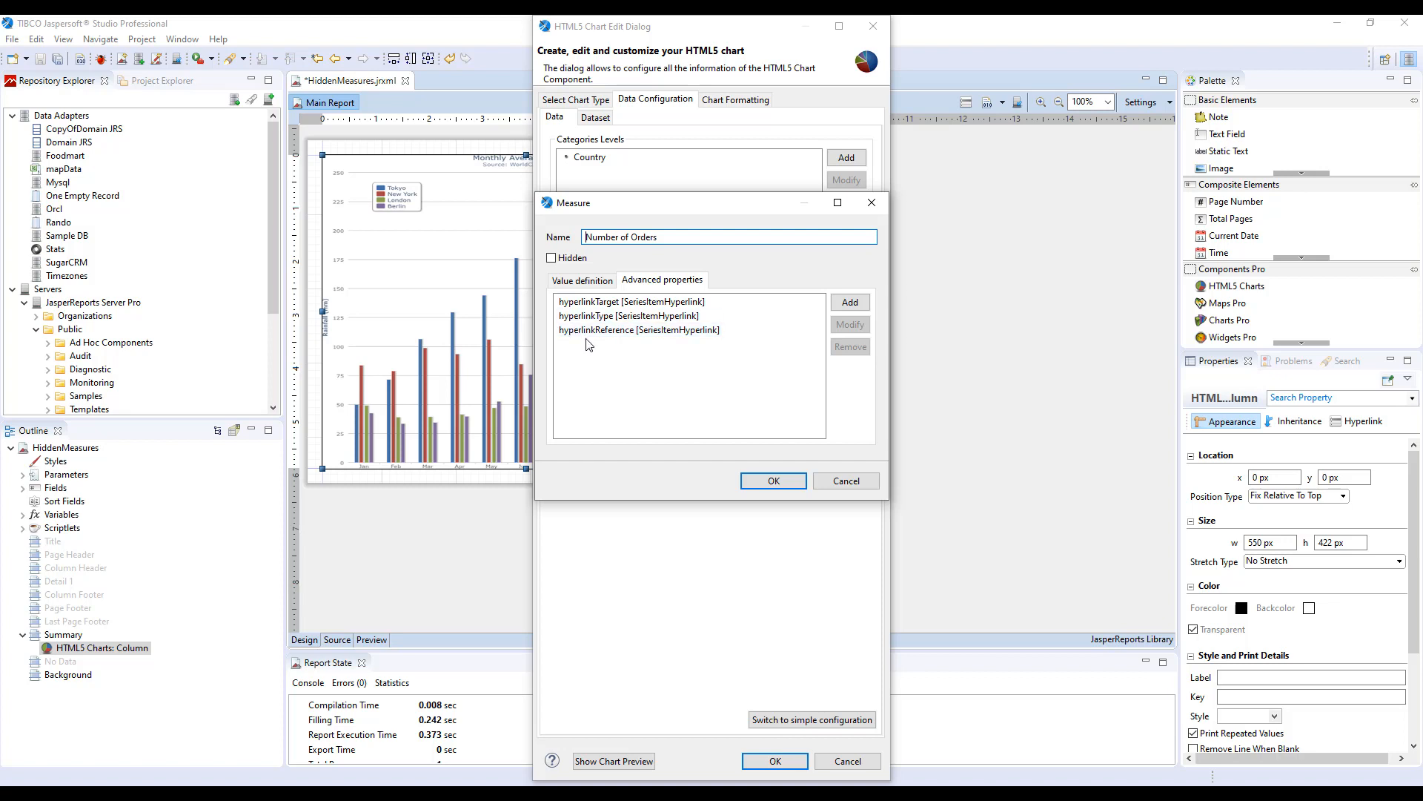
Examine the hyperlinkTarget property's contributor choices and value options, then cancel the property editor.
double_click(618, 302)
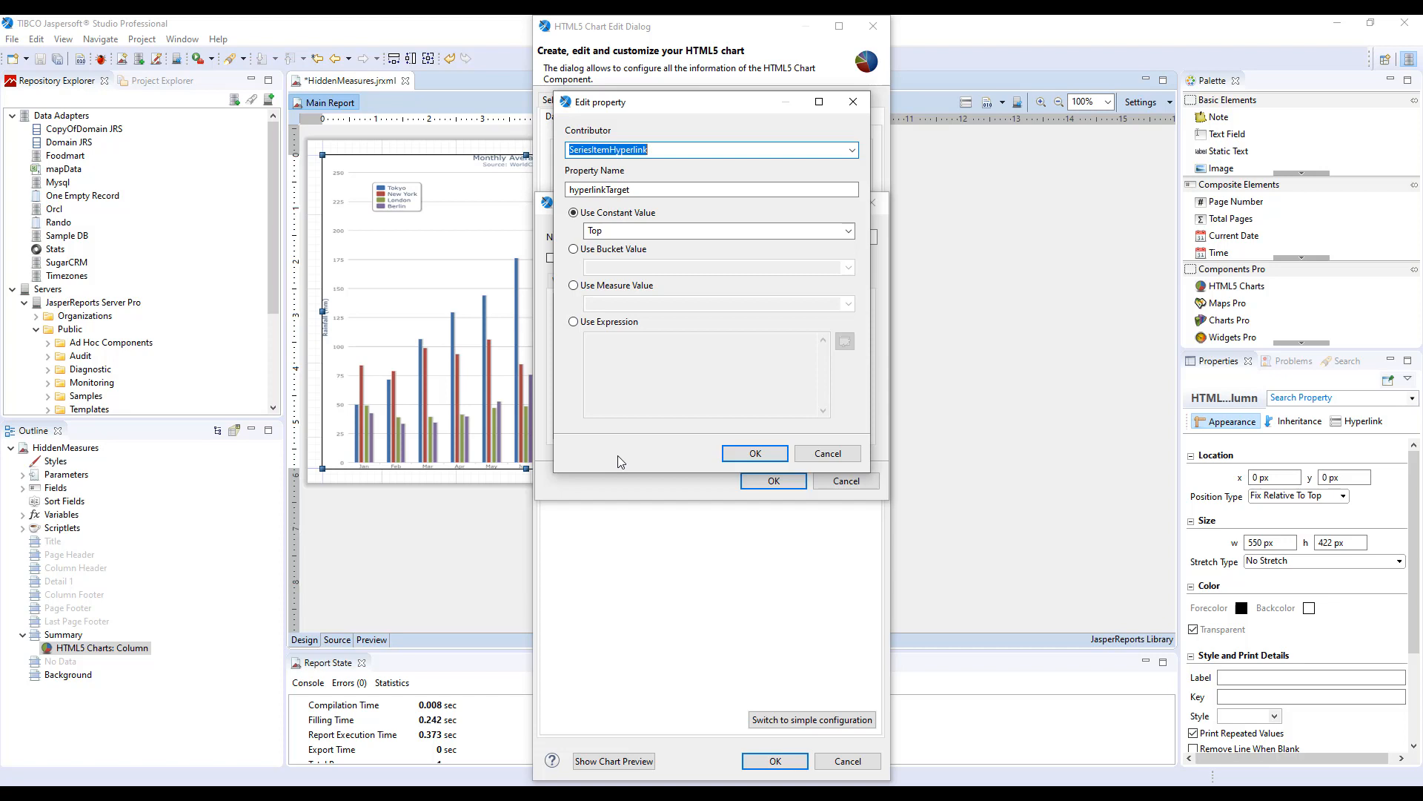
left_click(854, 151)
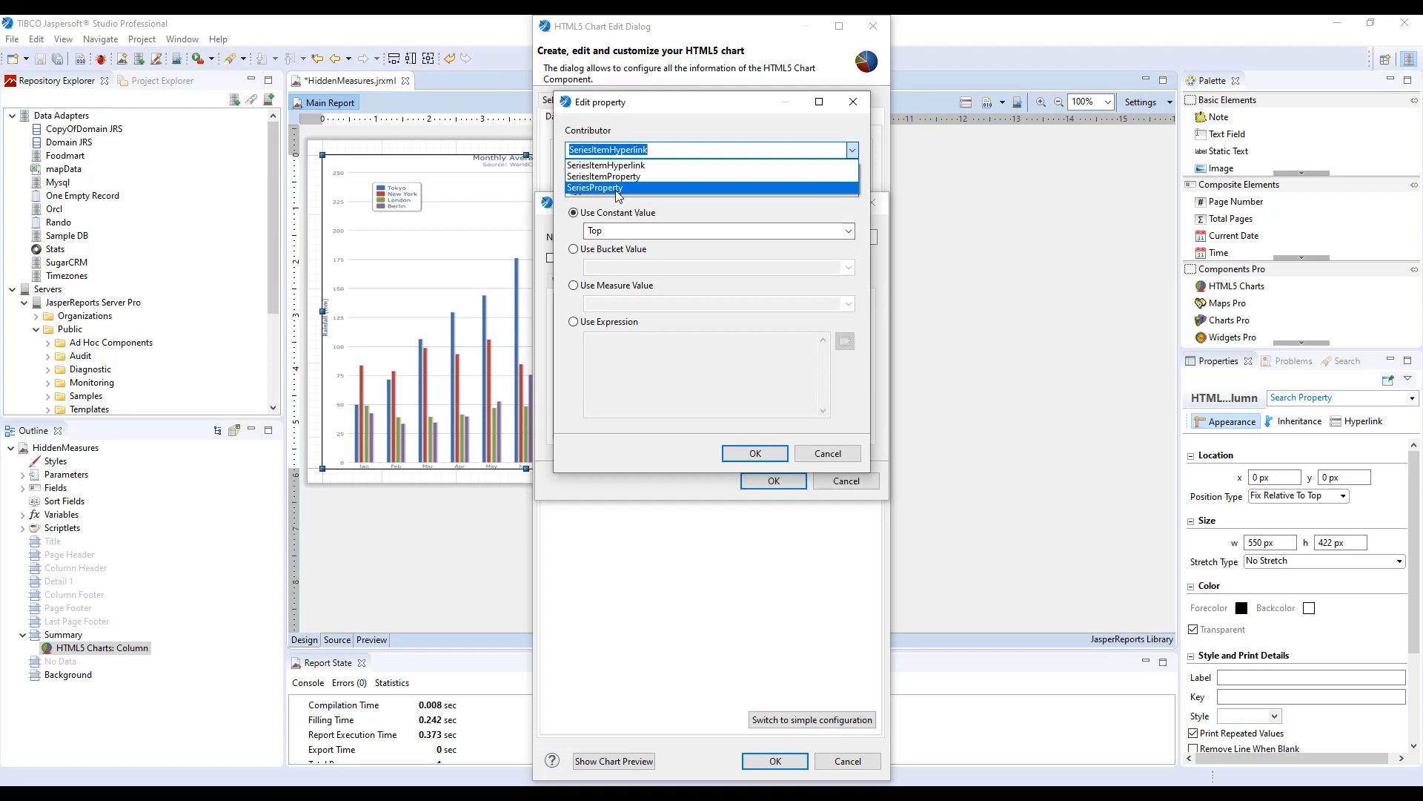
left_click(674, 165)
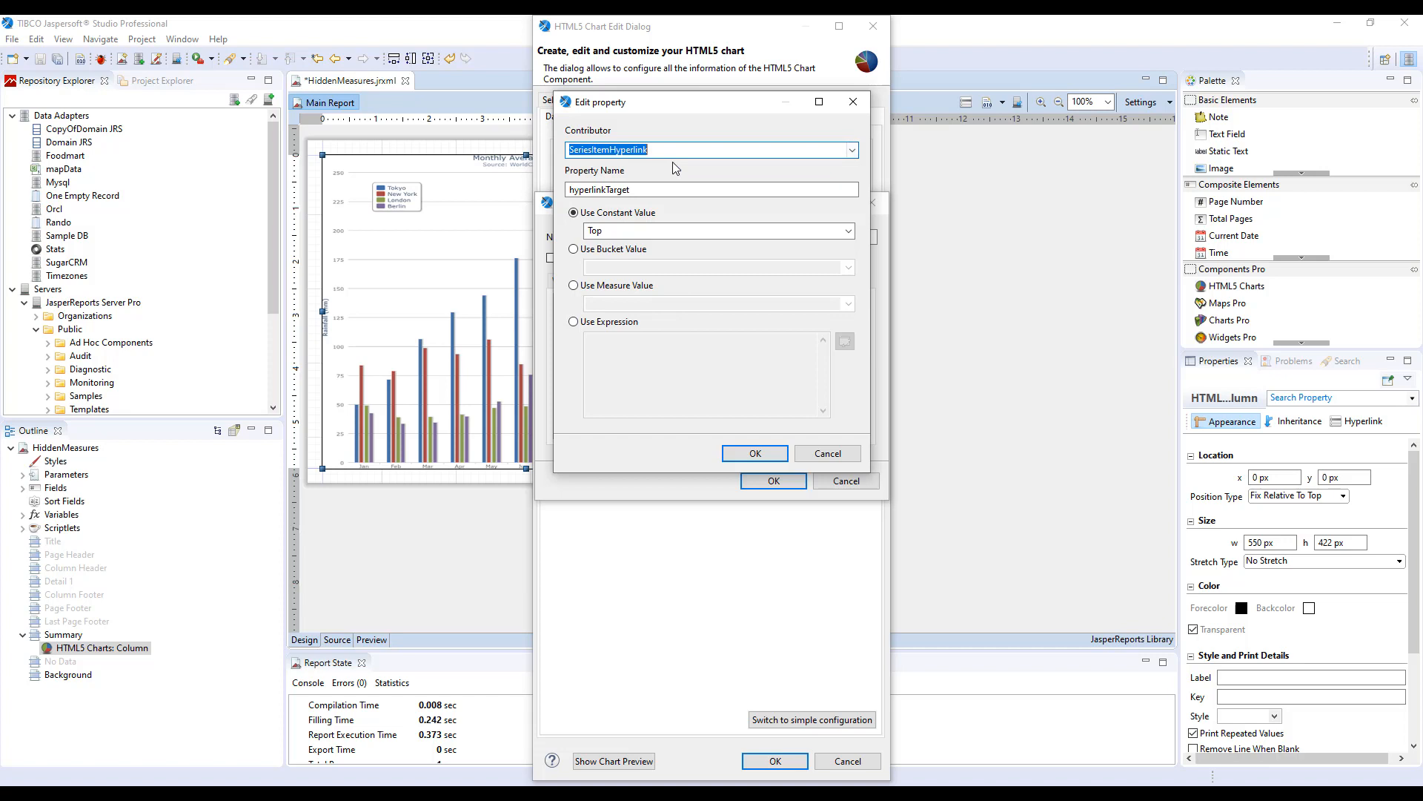
left_click(632, 150)
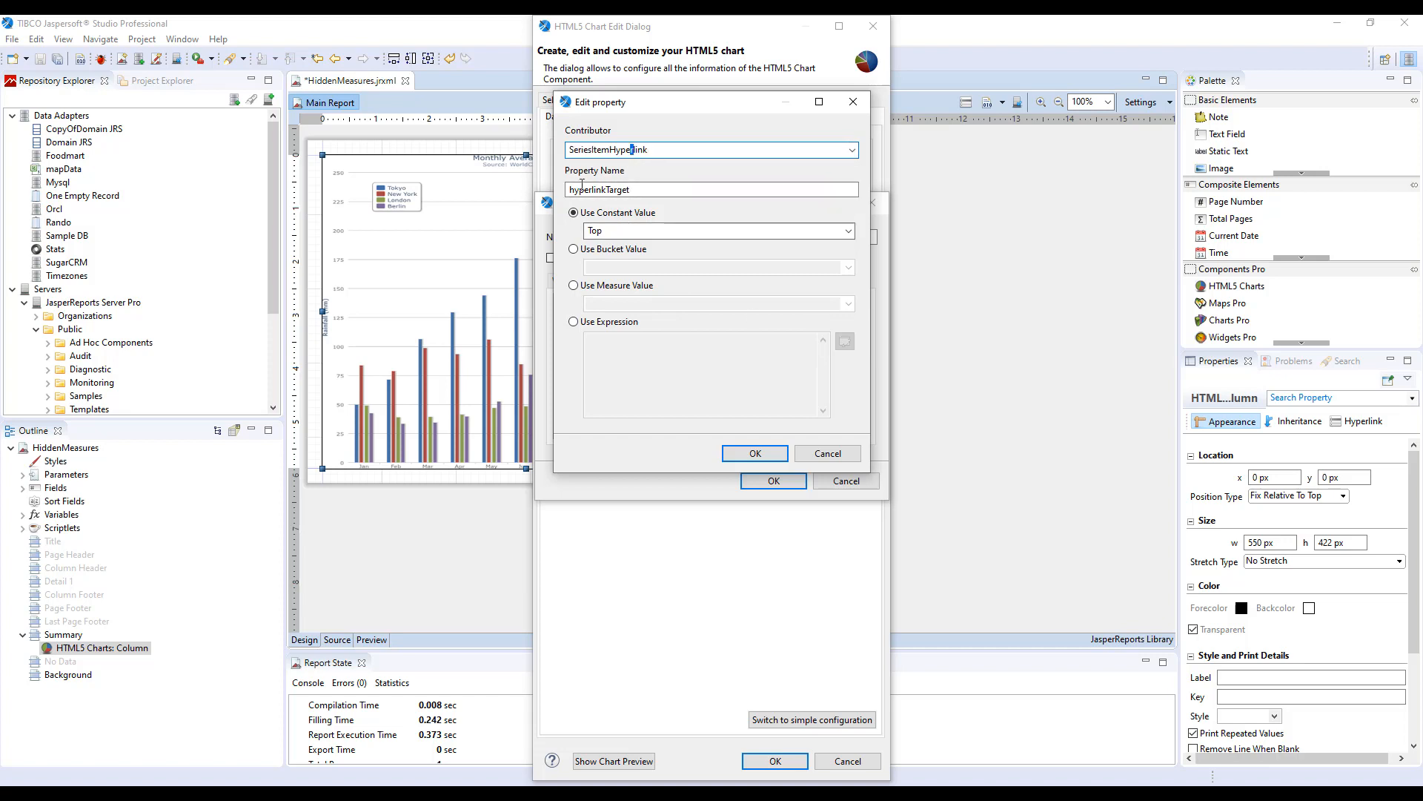
left_click_drag(568, 189, 690, 190)
left_click(691, 190)
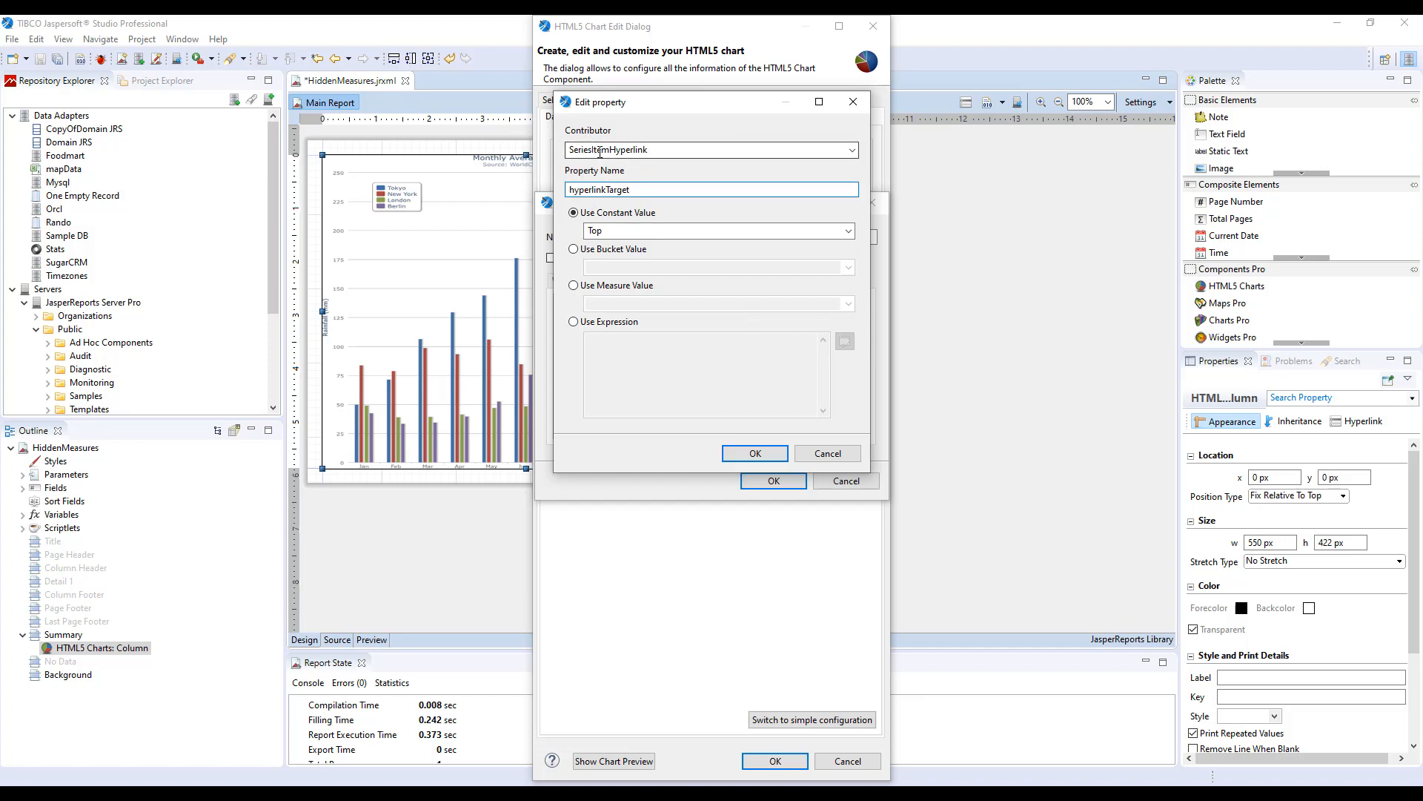
left_click_drag(569, 190, 620, 202)
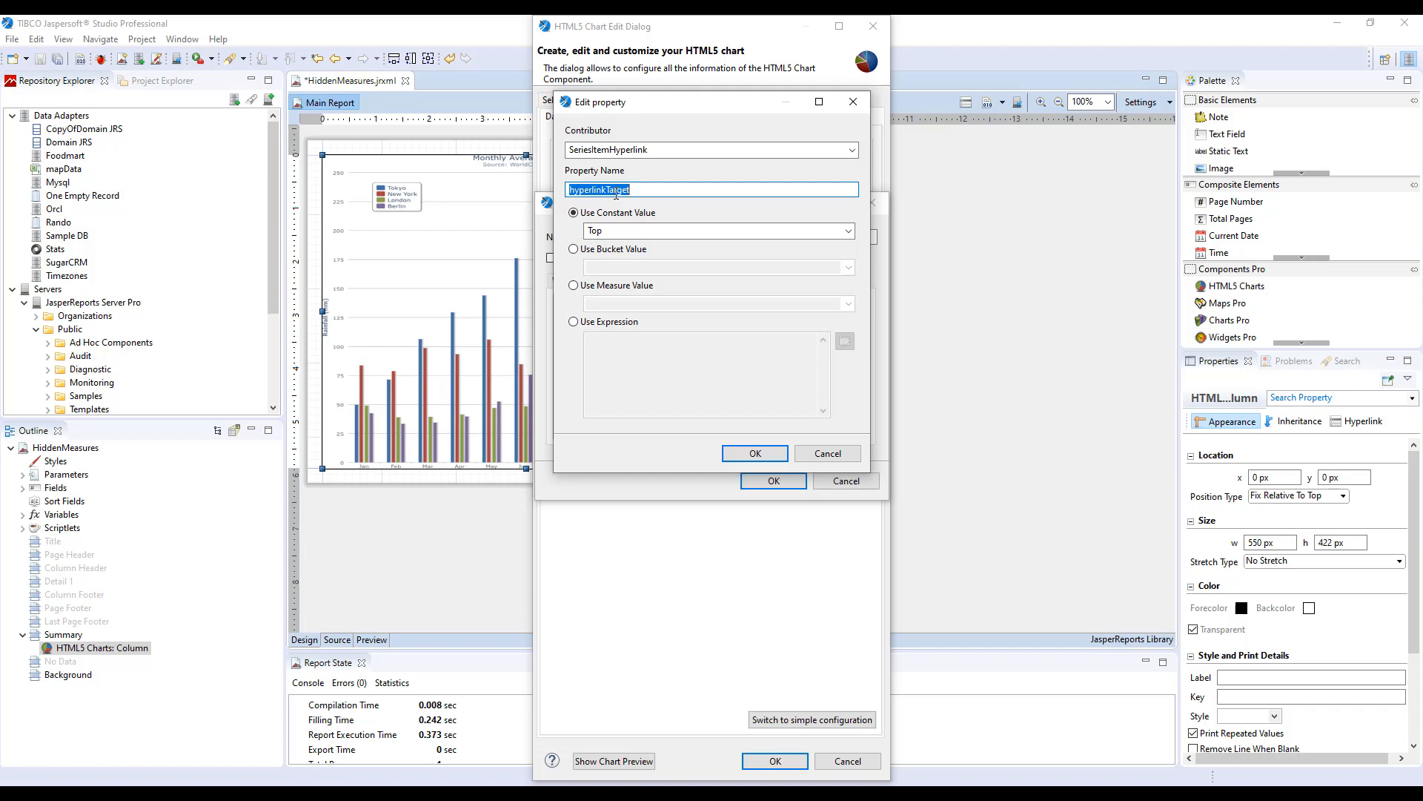
left_click(704, 150)
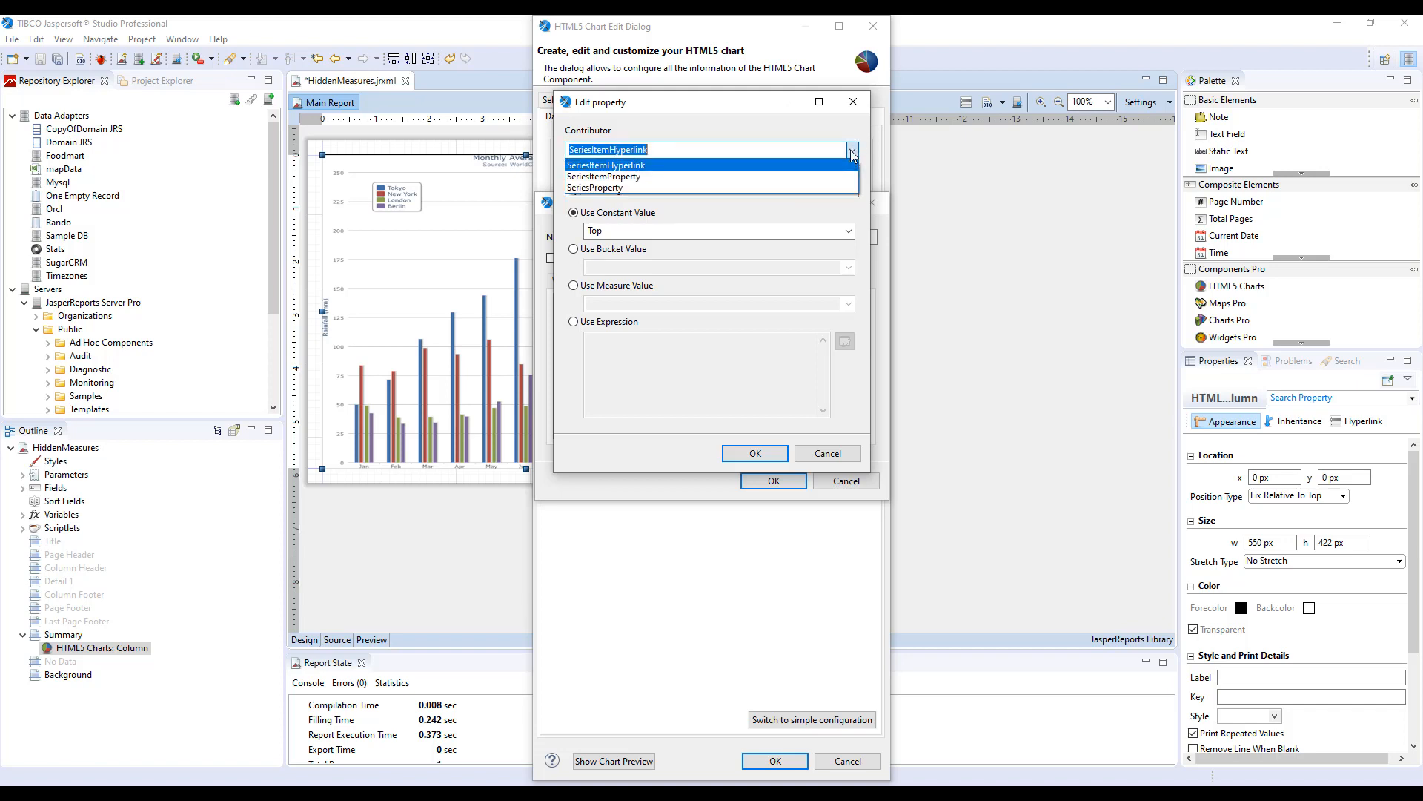
left_click(654, 182)
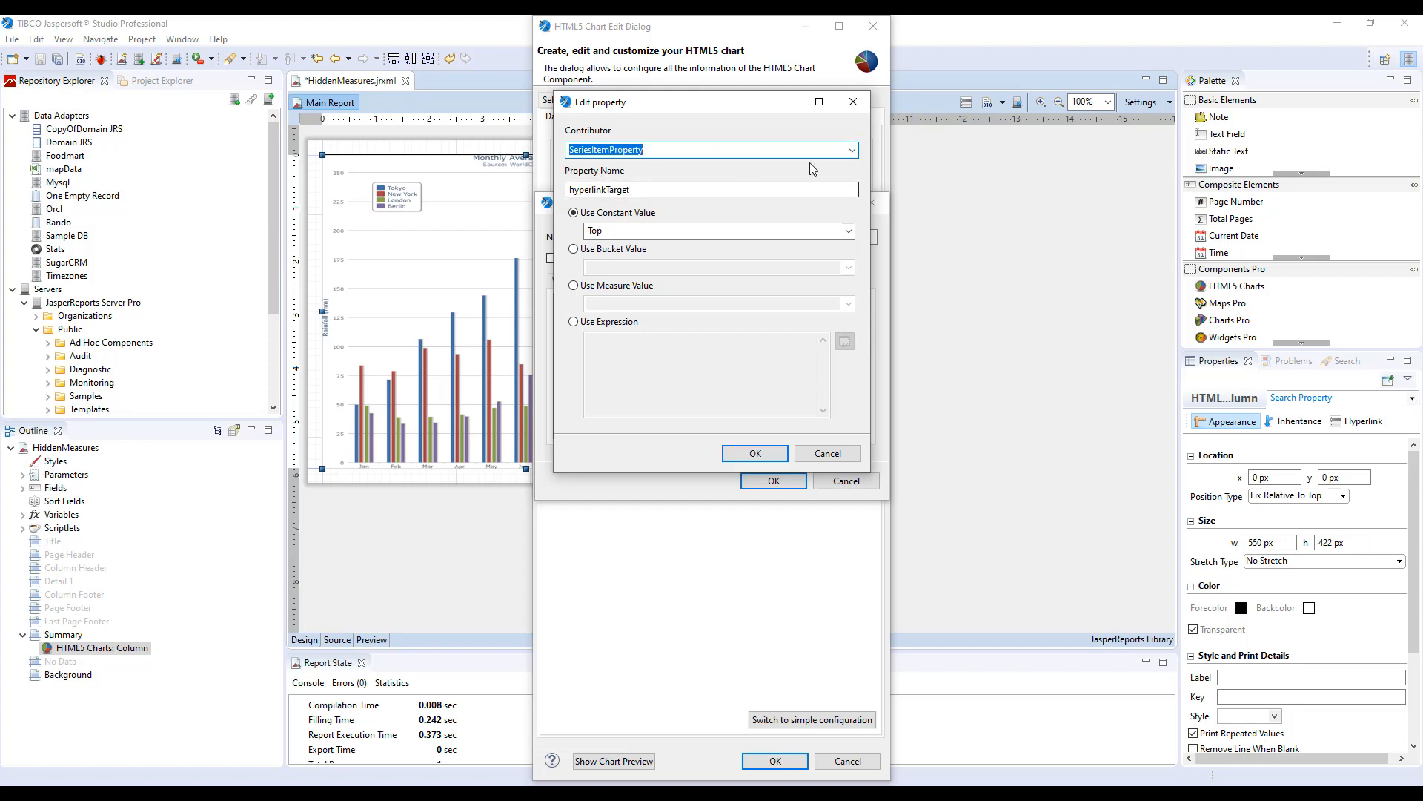
left_click(853, 150)
left_click(812, 165)
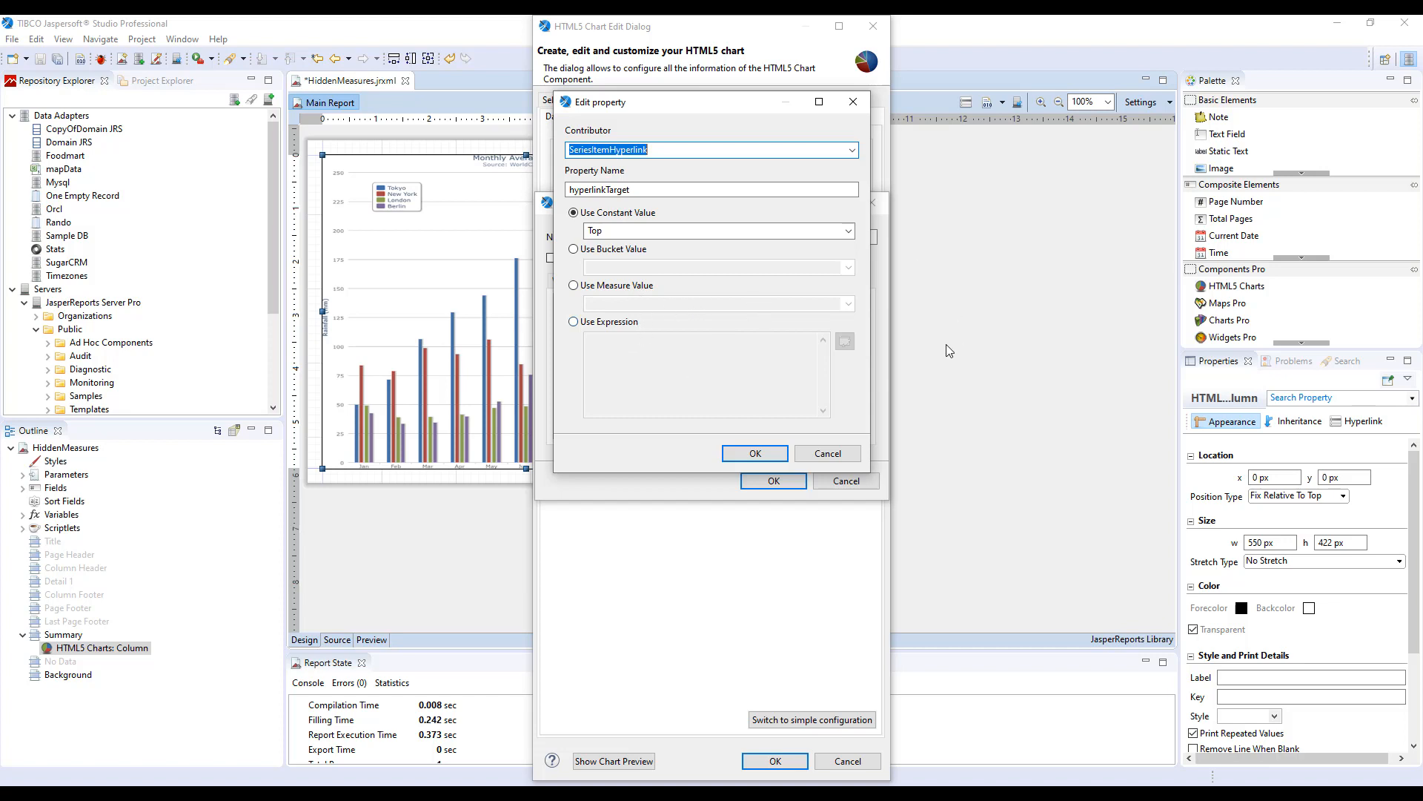
left_click(575, 322)
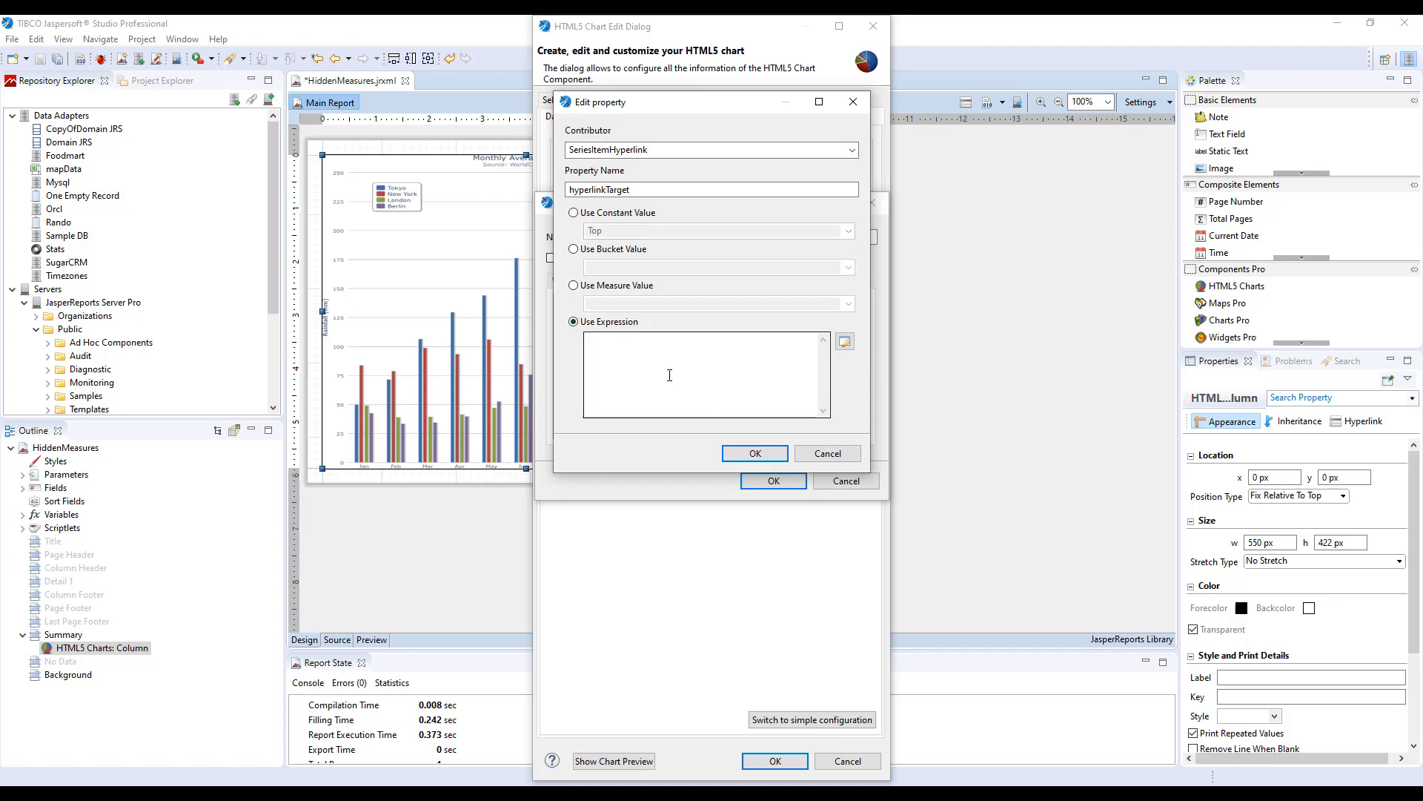
left_click(828, 453)
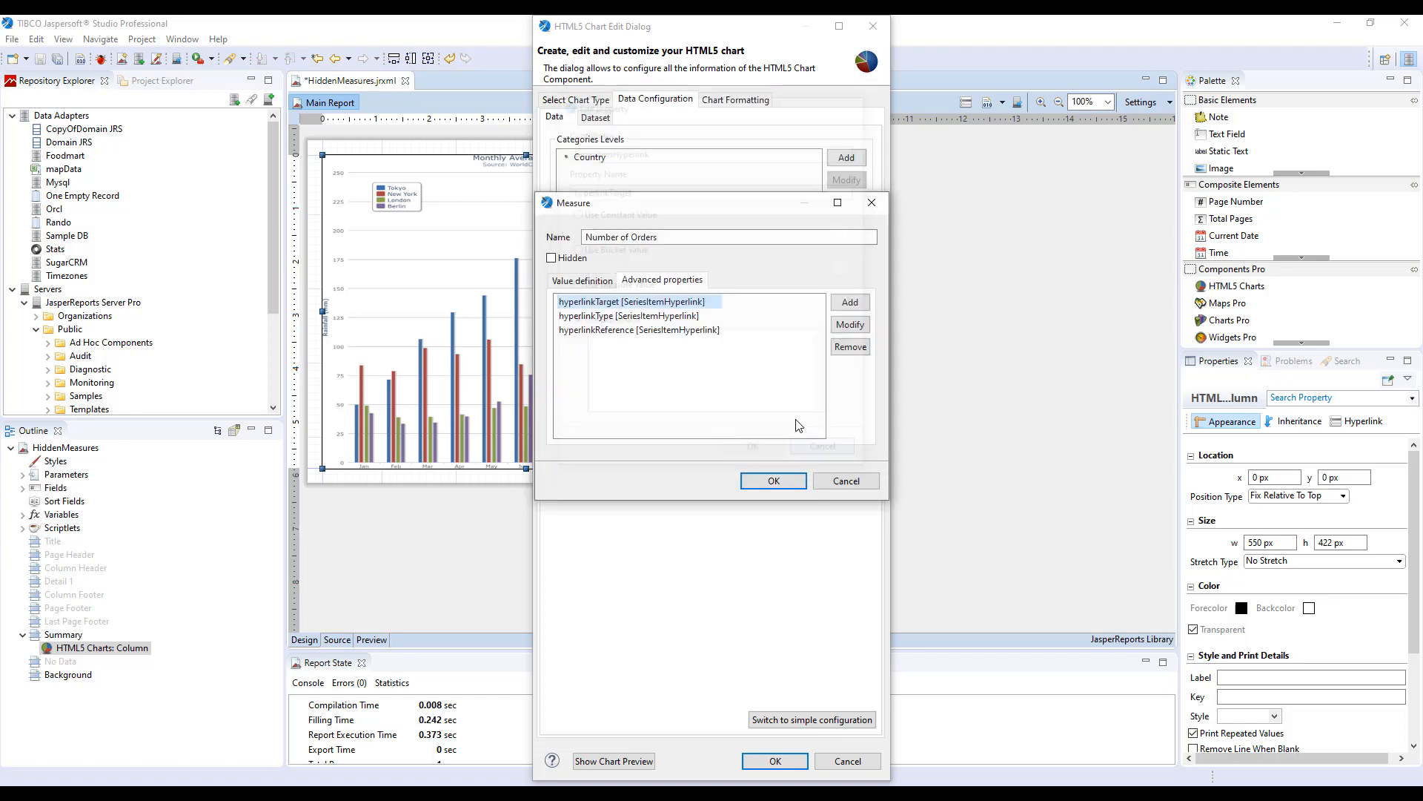
Review the hyperlinkTarget and hyperlinkType property definitions of the measure.
left_click(657, 309)
double_click(627, 309)
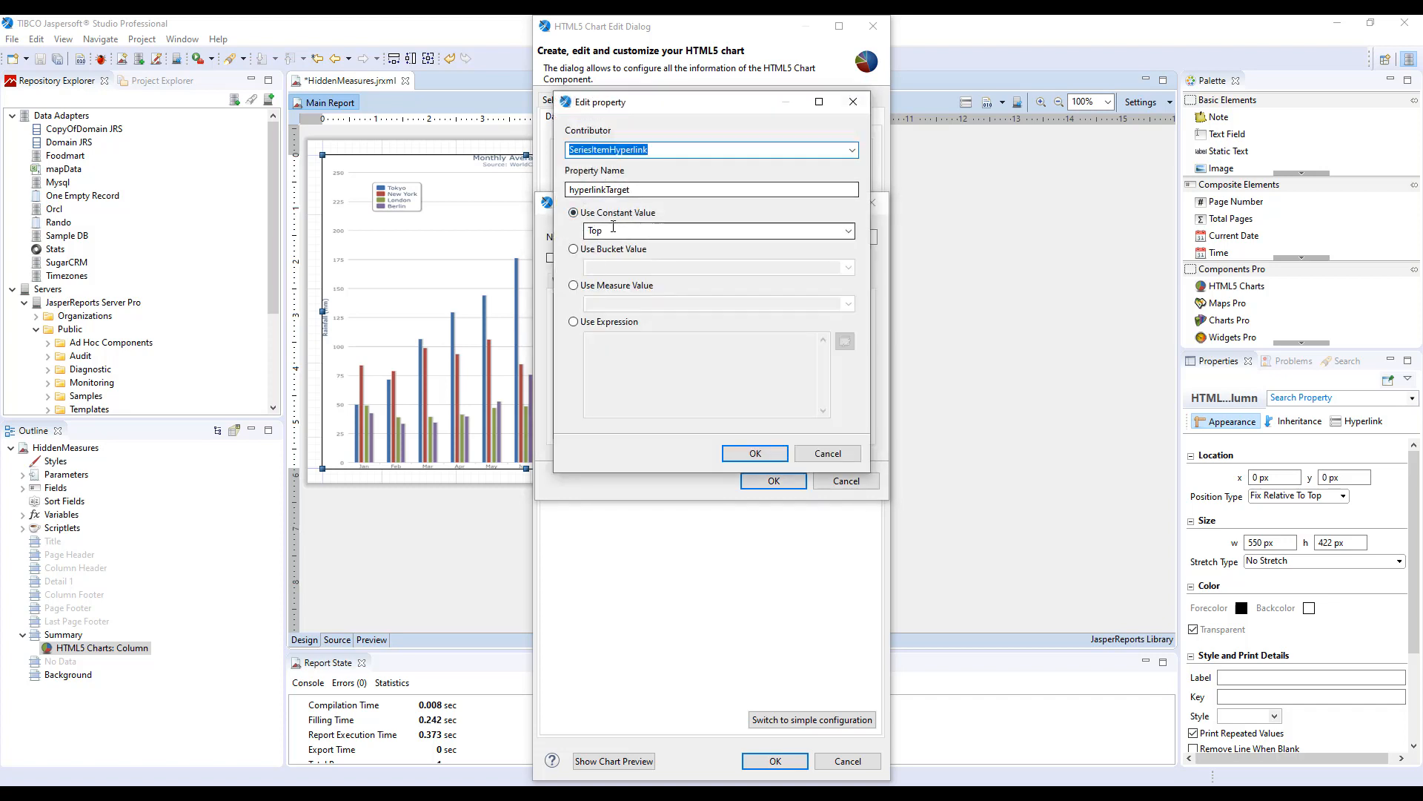
key("Tab")
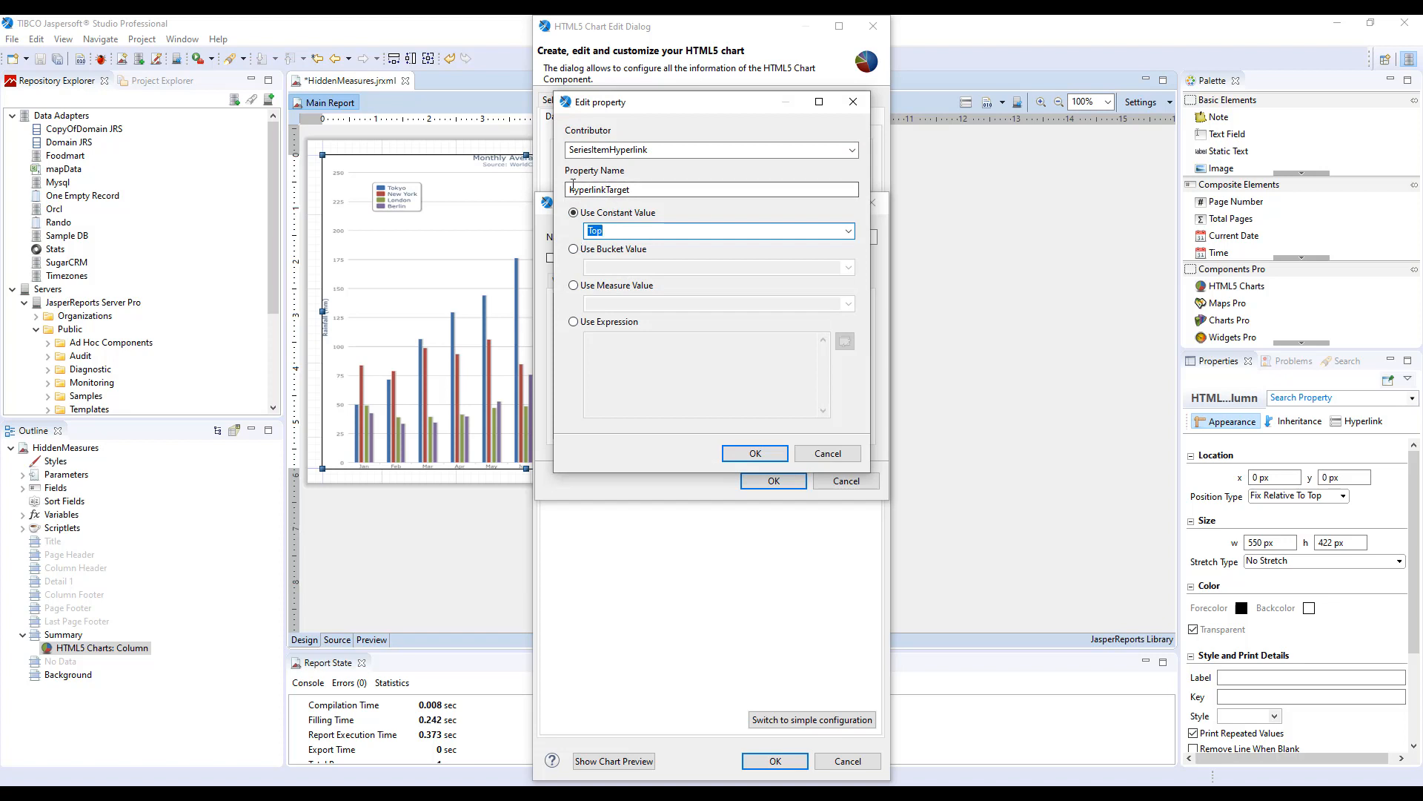
left_click(755, 453)
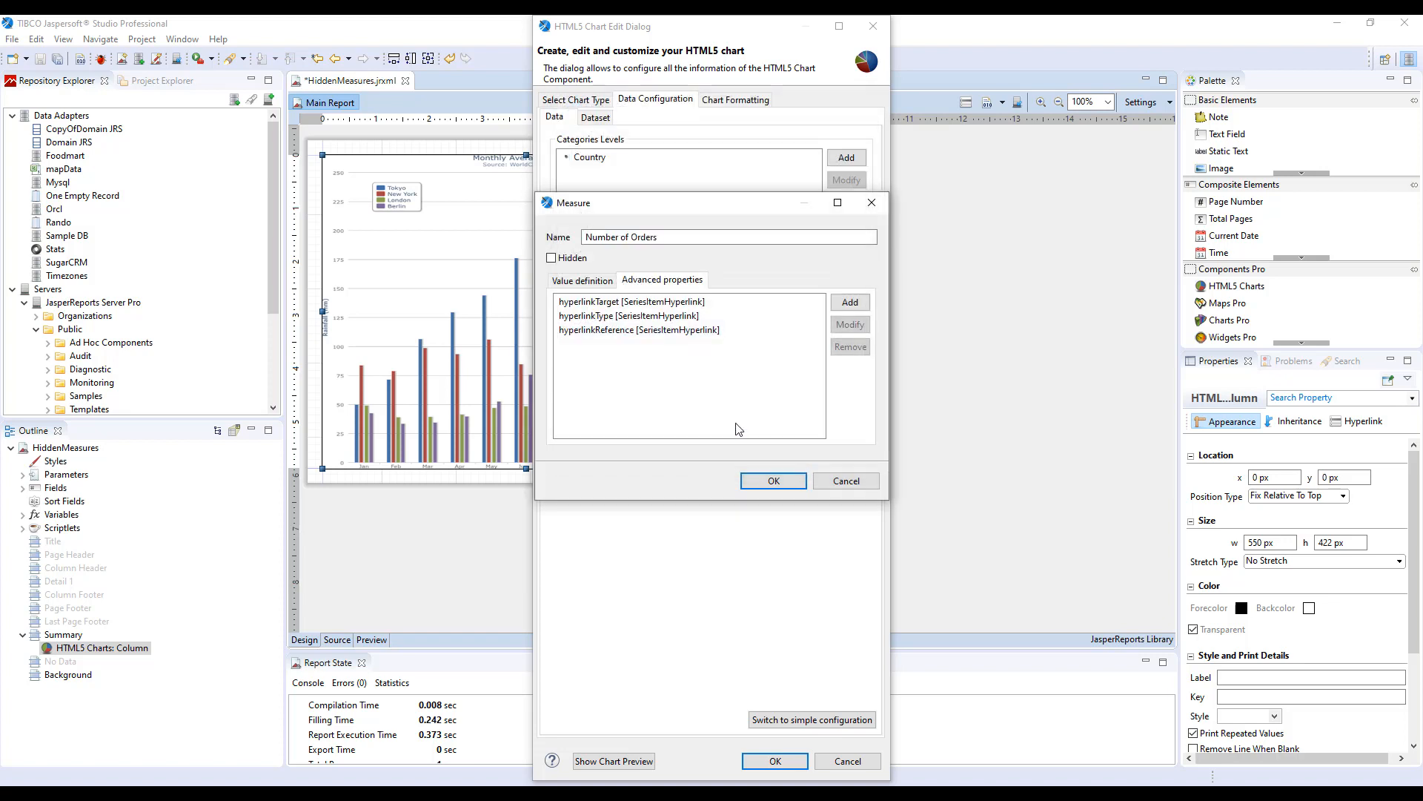
double_click(664, 323)
left_click(644, 234)
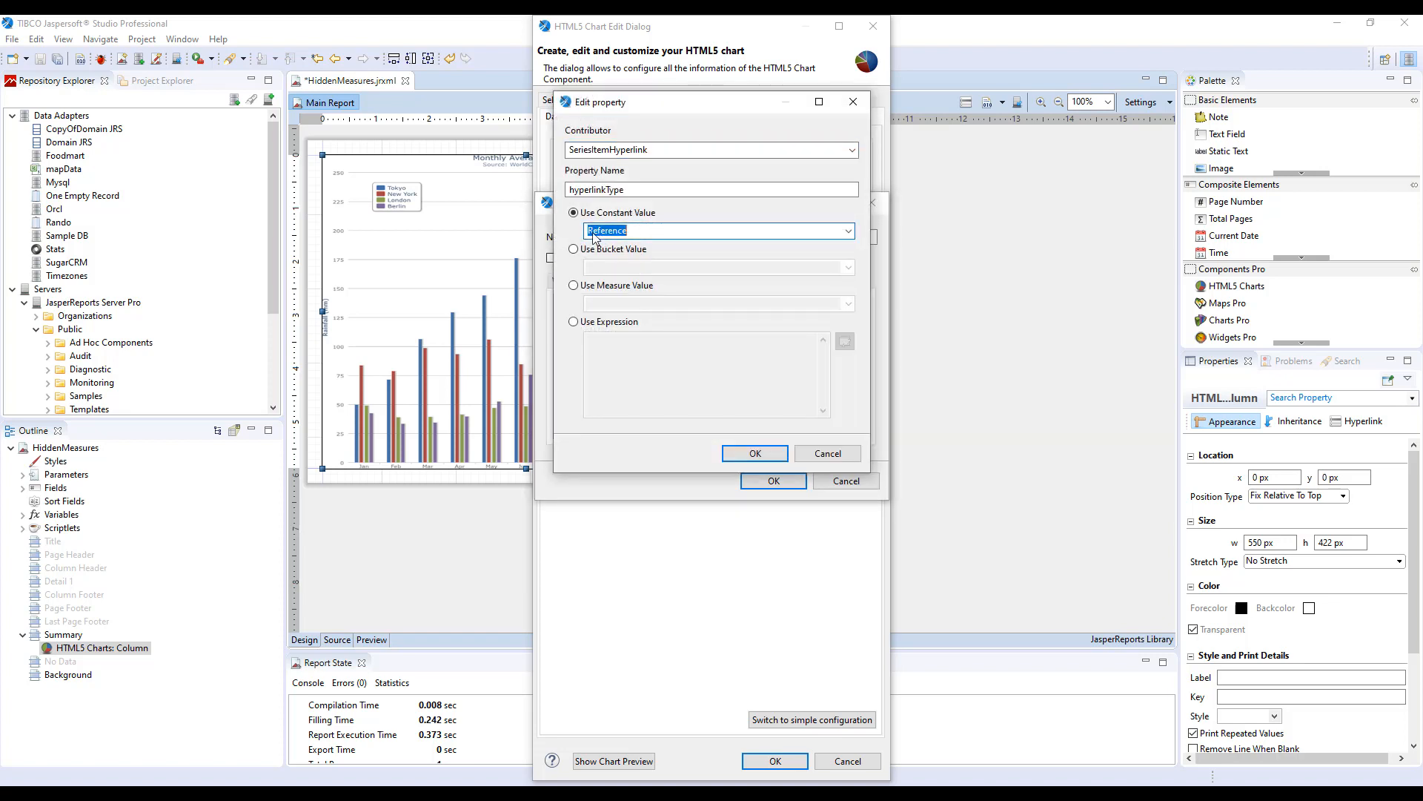
left_click(755, 453)
Review the hyperlinkReference property's bucket value choice and close the measure dialog.
double_click(683, 331)
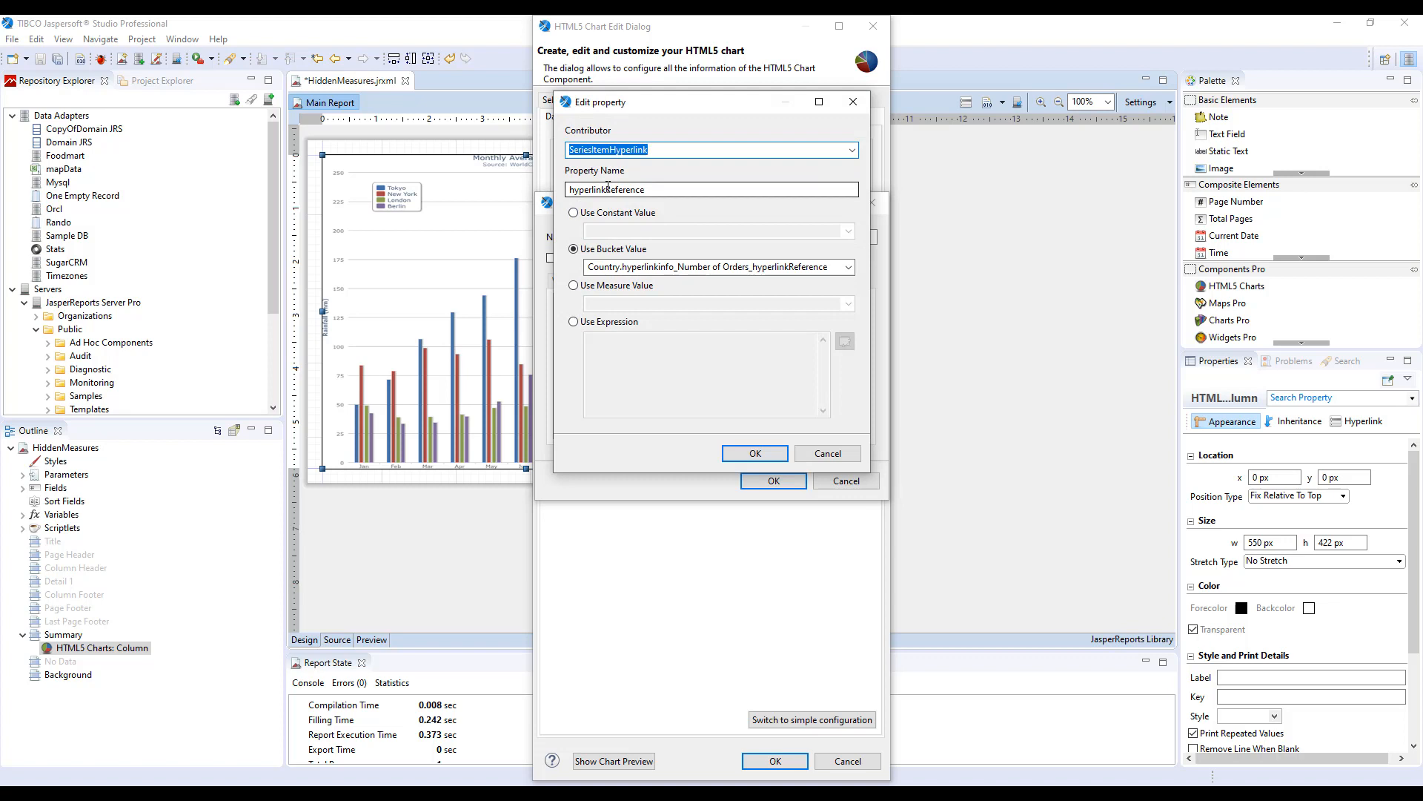
left_click(591, 269)
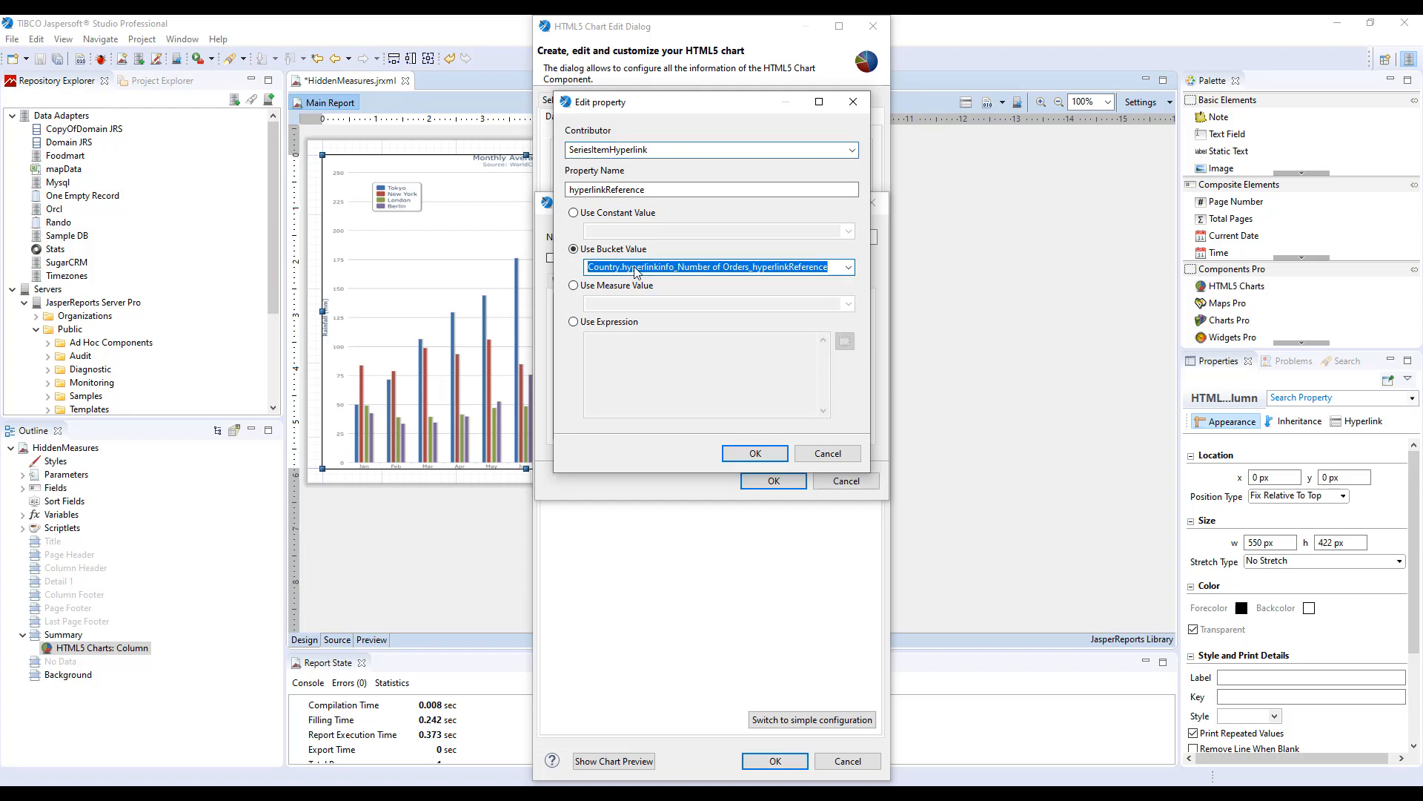
left_click(849, 268)
left_click(783, 295)
left_click(773, 453)
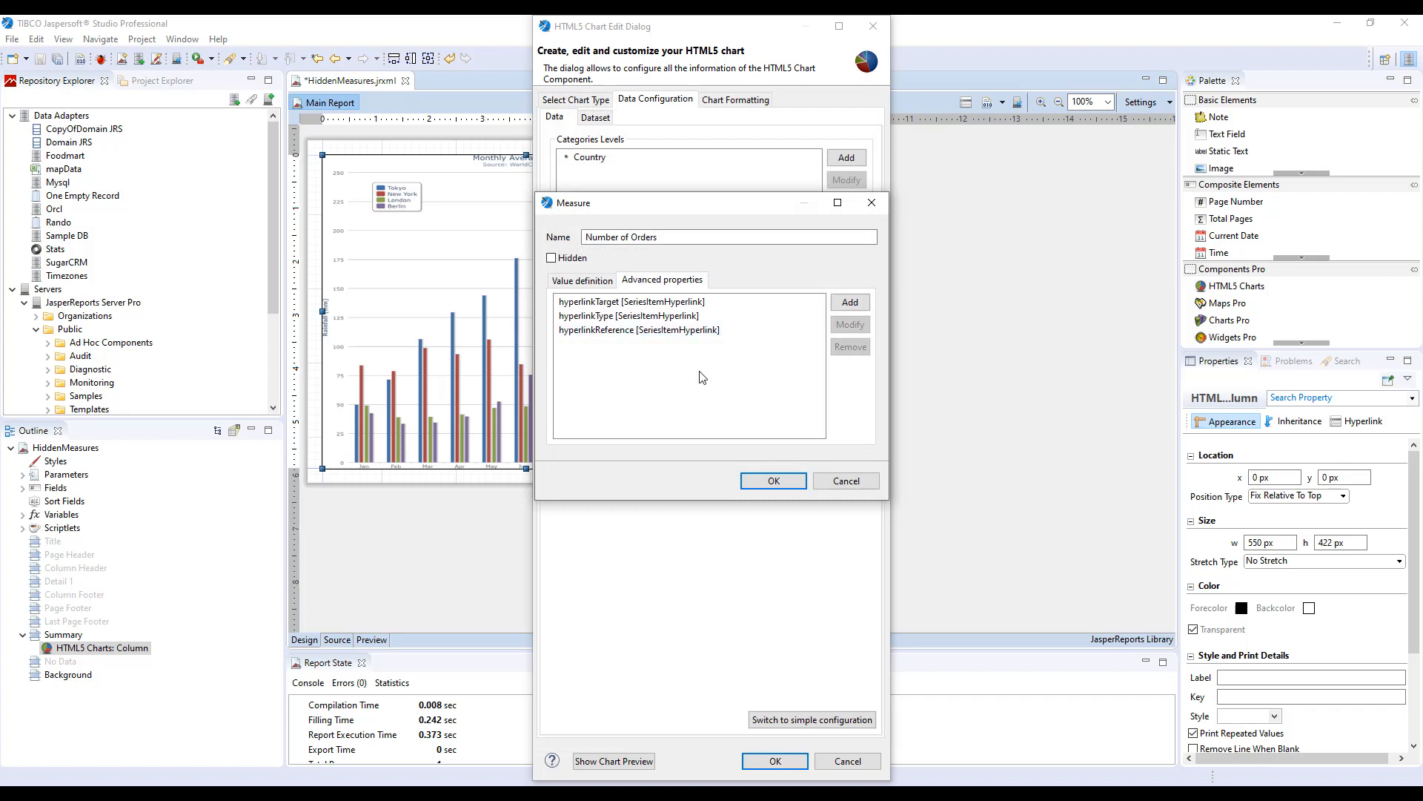
left_click(771, 481)
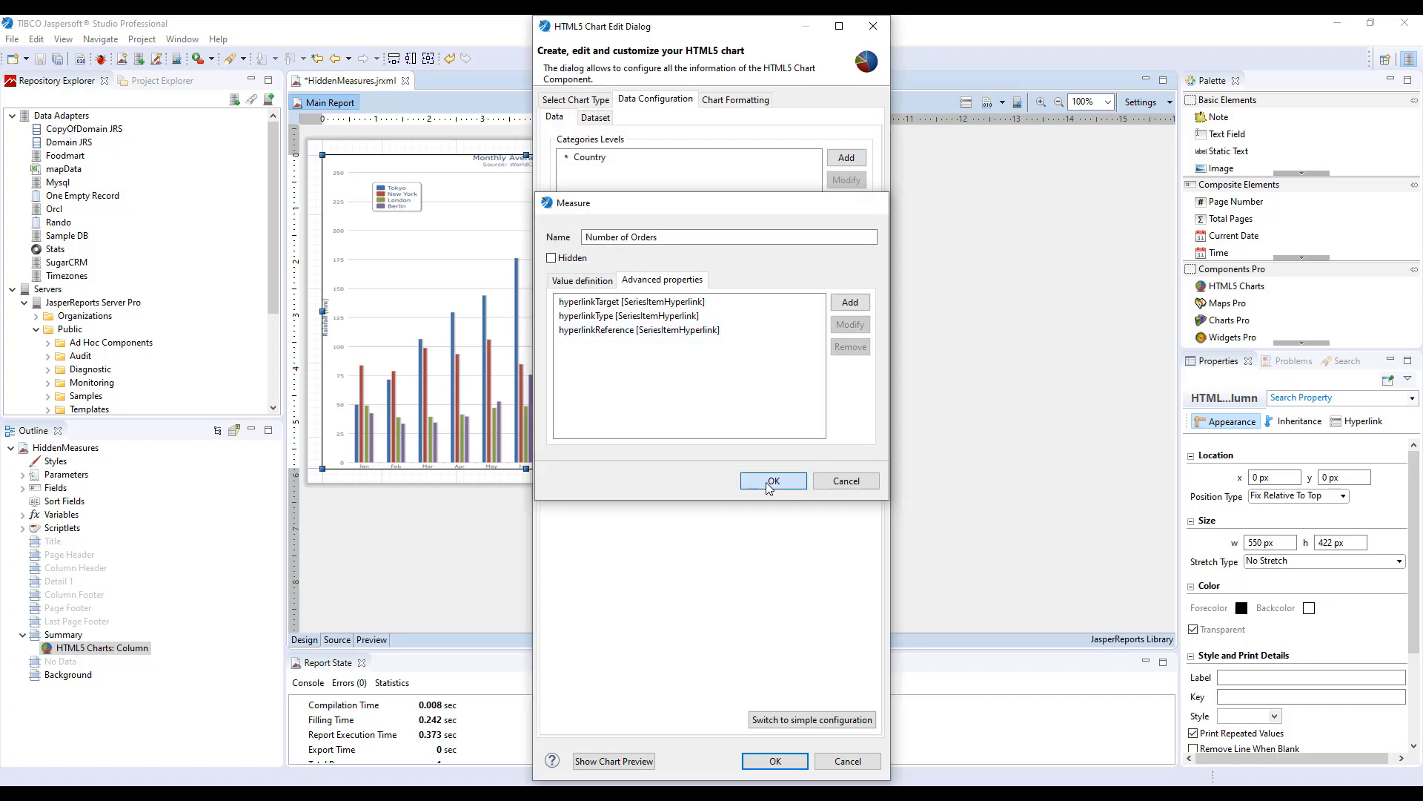
Open the Country category level's bucket properties and widen the dialog to read the hyperlink expression.
left_click(599, 159)
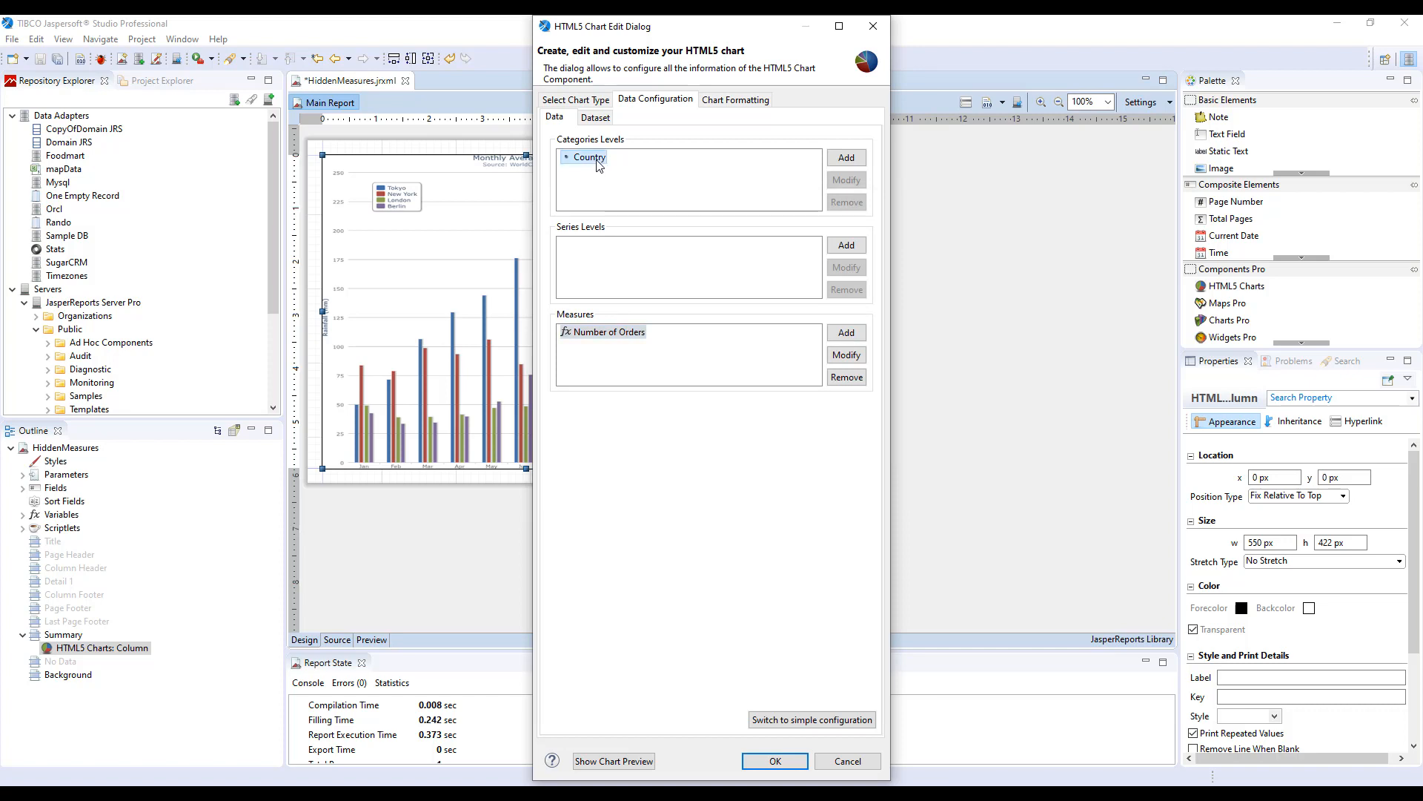
double_click(599, 159)
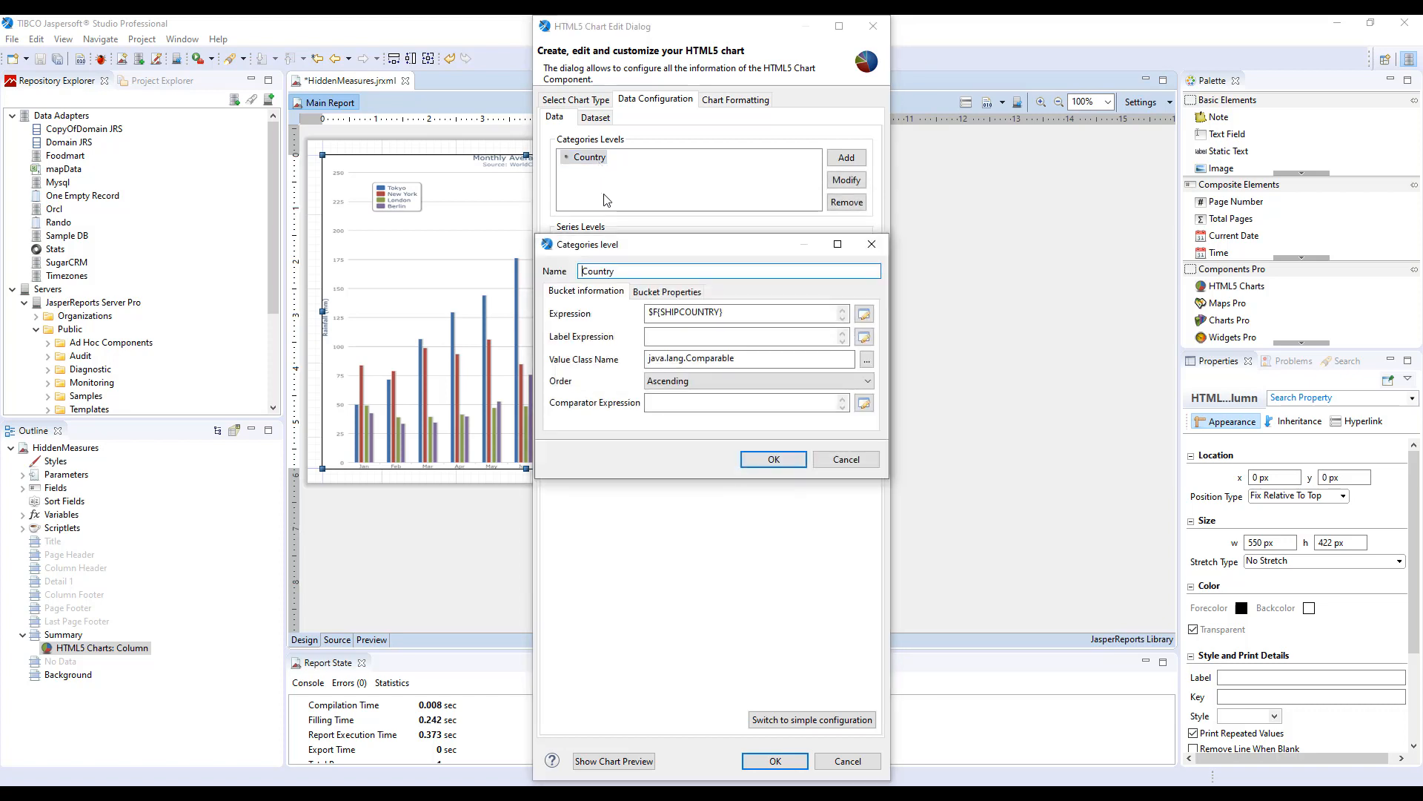
left_click(649, 296)
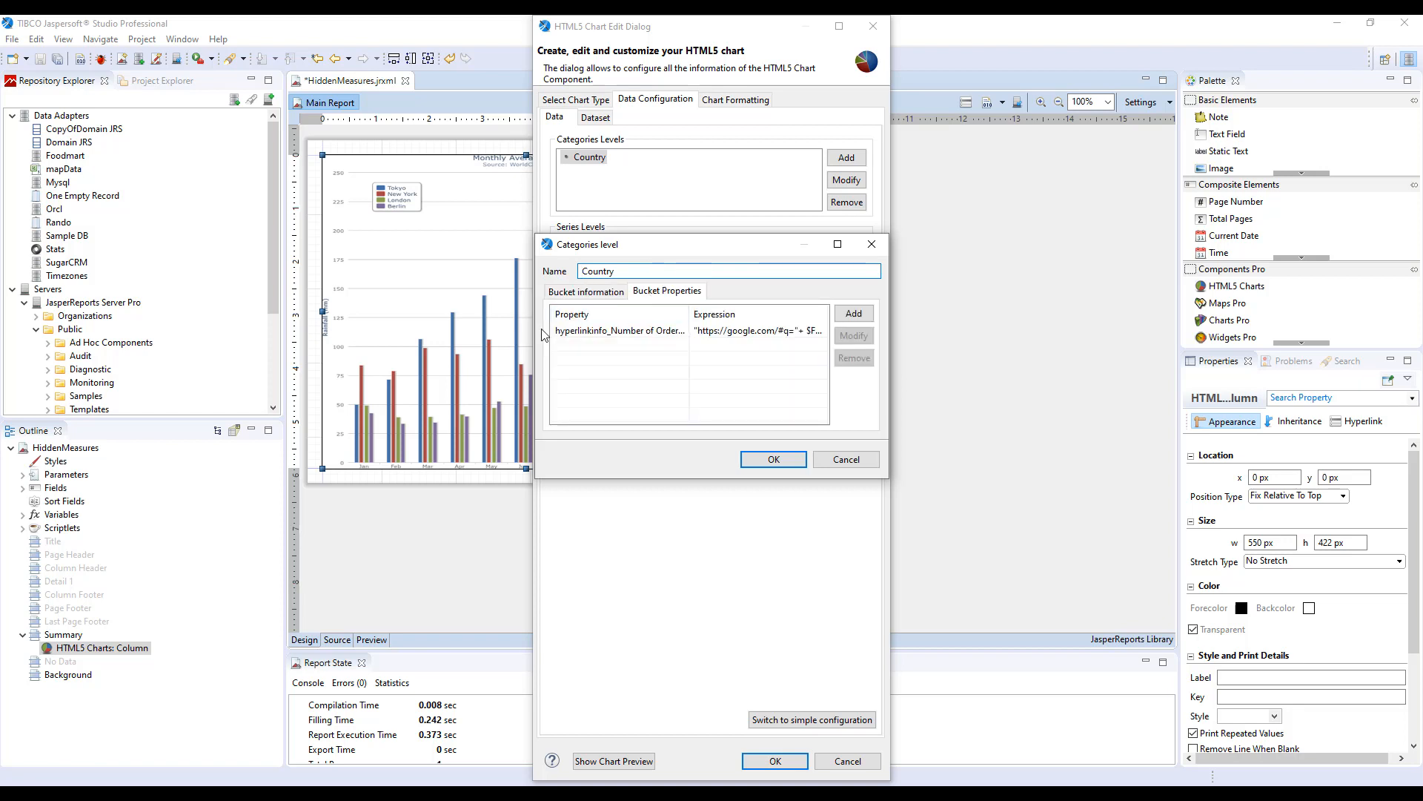
left_click_drag(535, 331, 286, 329)
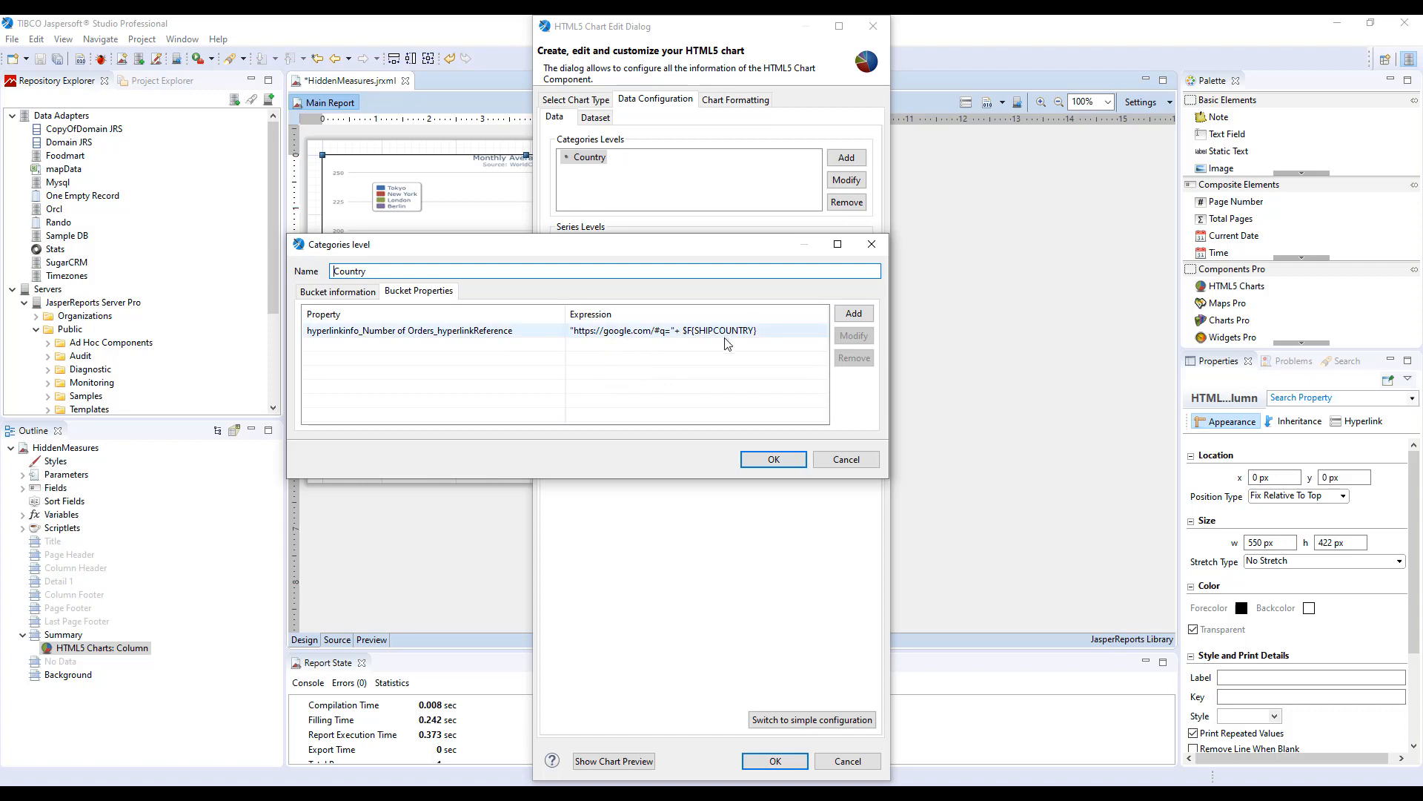
Close the Country level dialog and reopen the Number of Orders measure's hyperlinkReference property to review its bucket value, then close both dialogs.
left_click_drag(687, 252, 1221, 275)
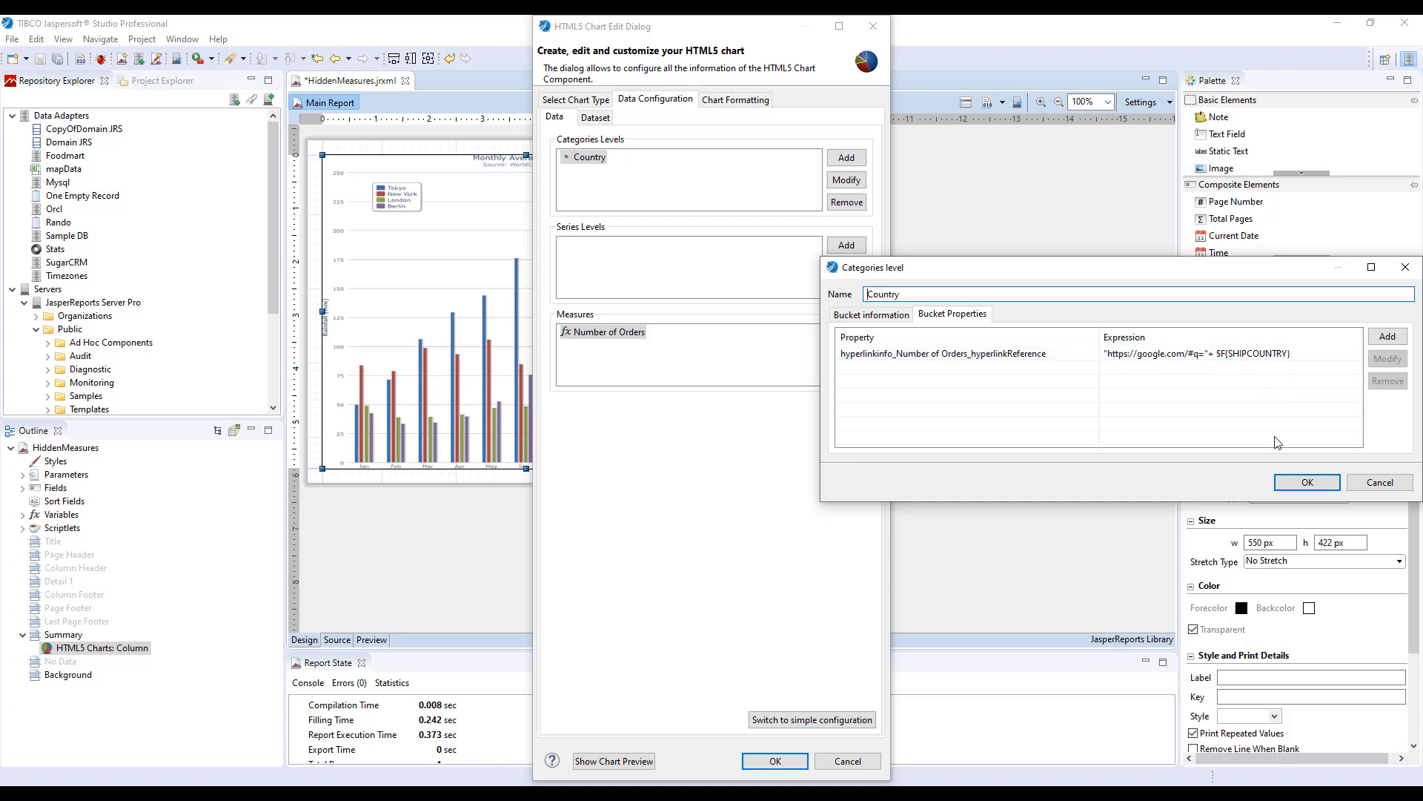
left_click(1307, 481)
double_click(622, 332)
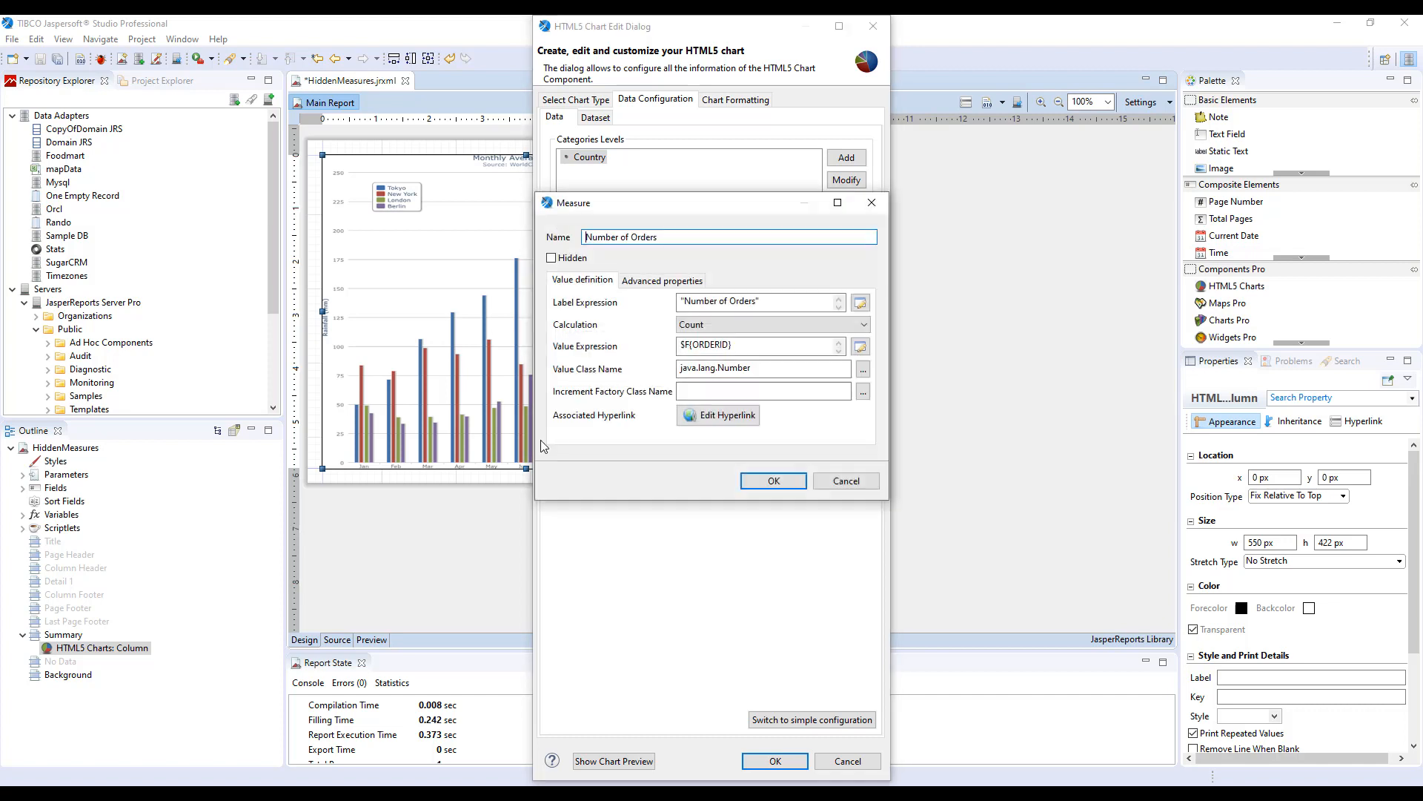
left_click(662, 280)
double_click(660, 332)
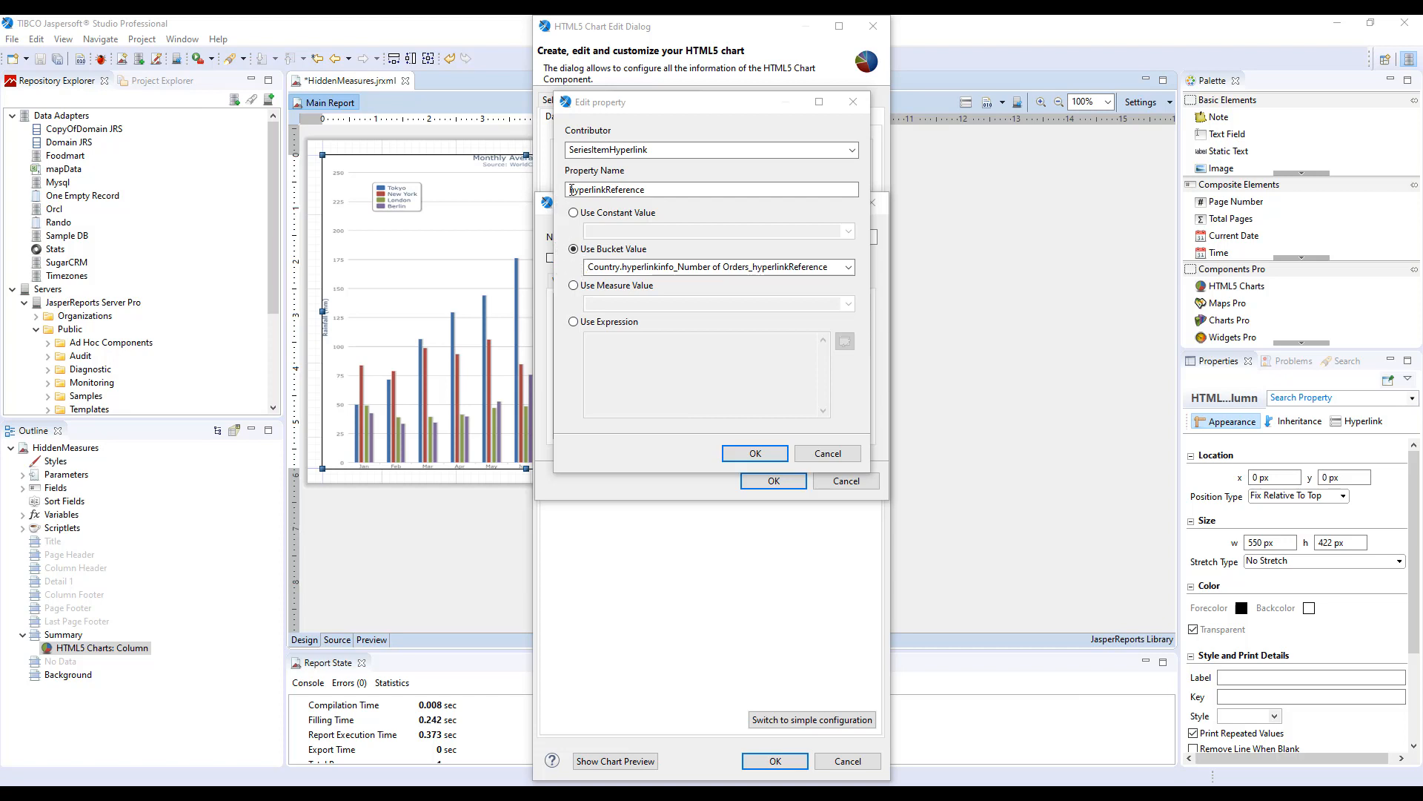
left_click_drag(571, 190, 677, 195)
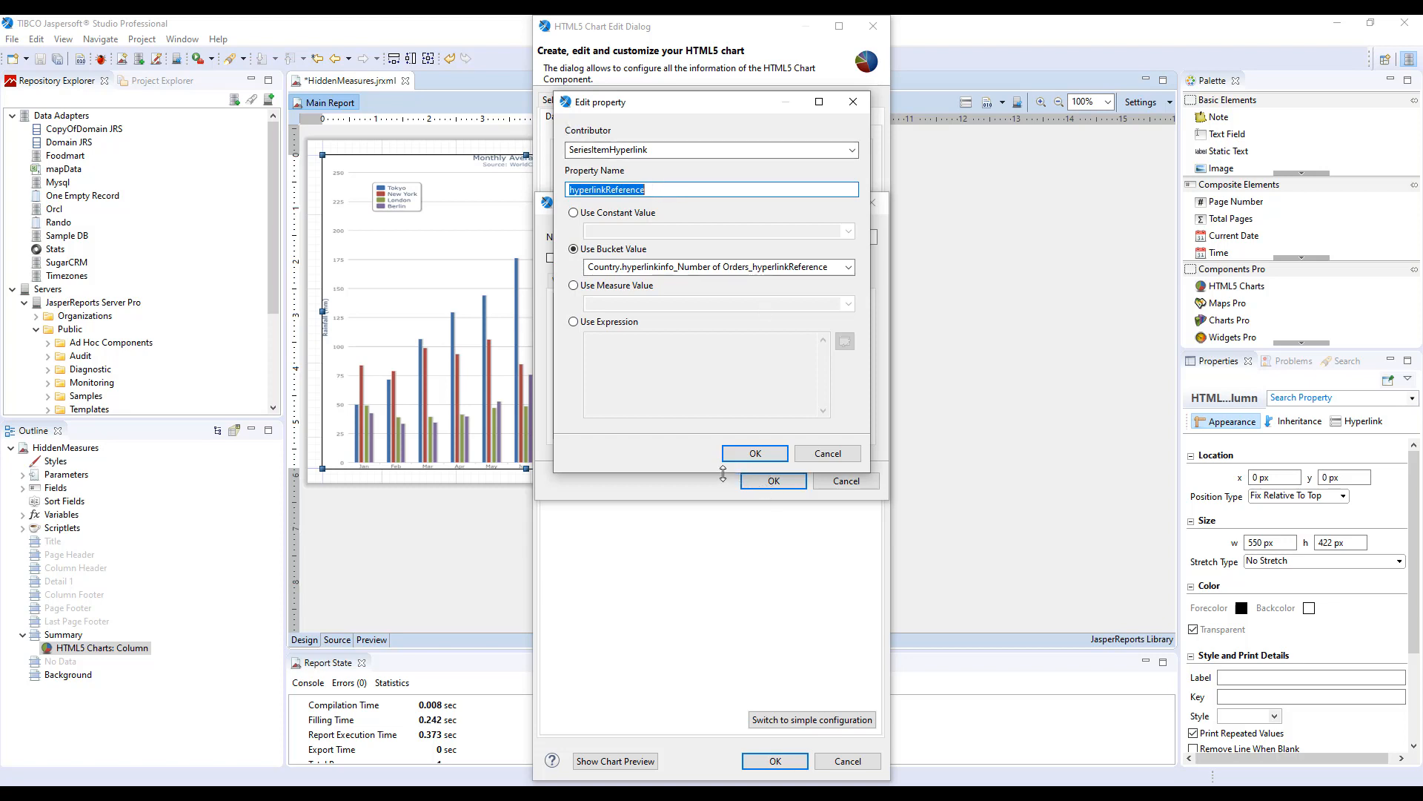
left_click(746, 458)
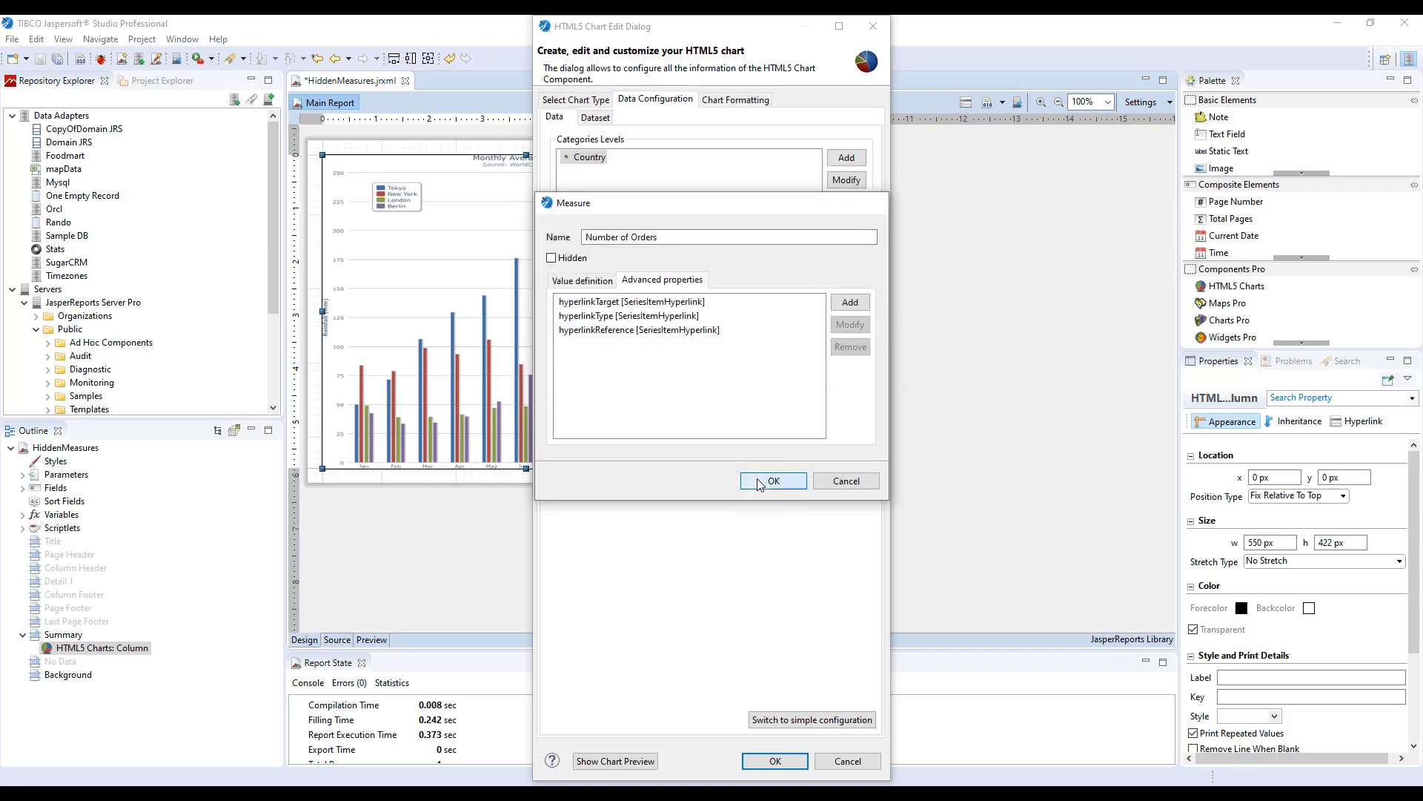
left_click(764, 482)
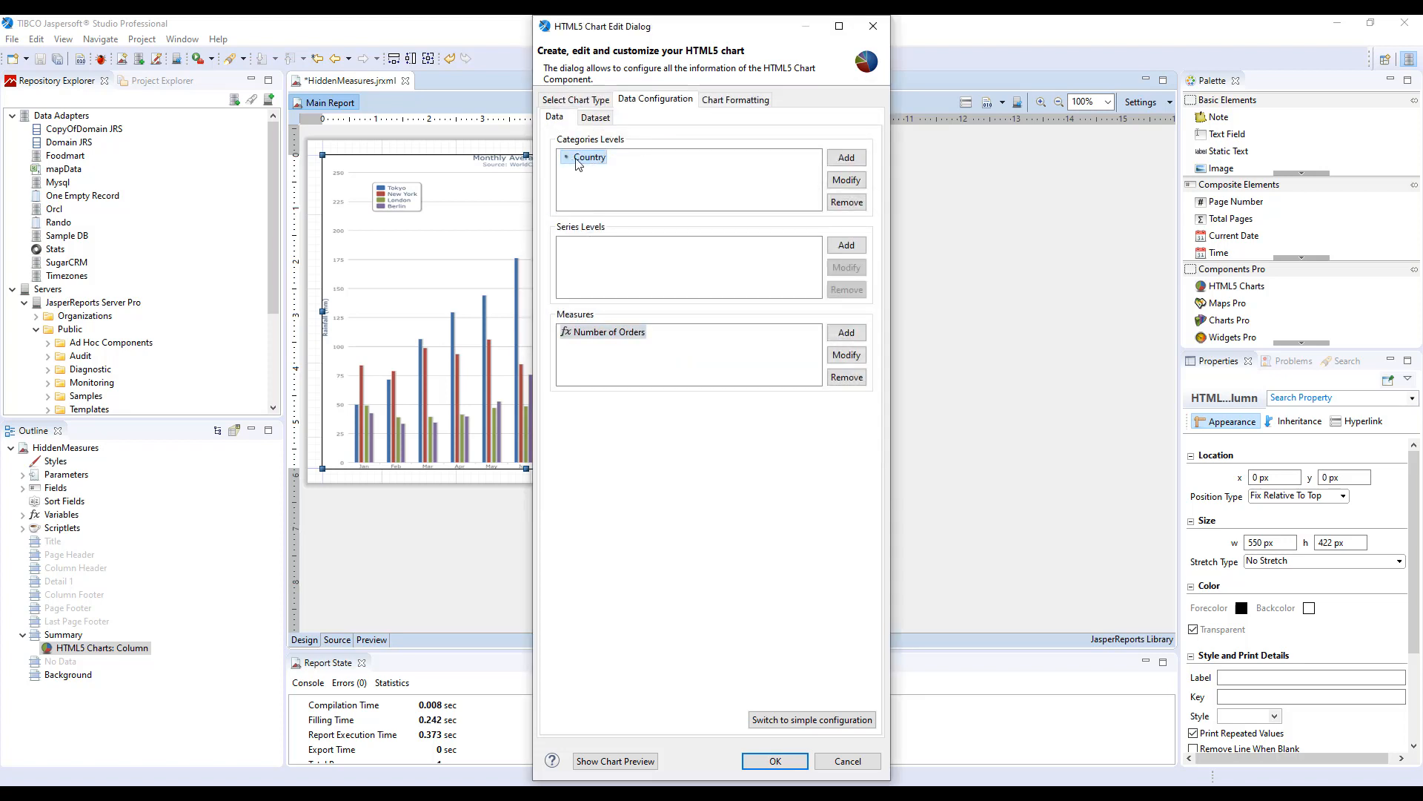
Compare the Country level's bucket expression with its hyperlink bucket property, then close the level dialog.
double_click(590, 163)
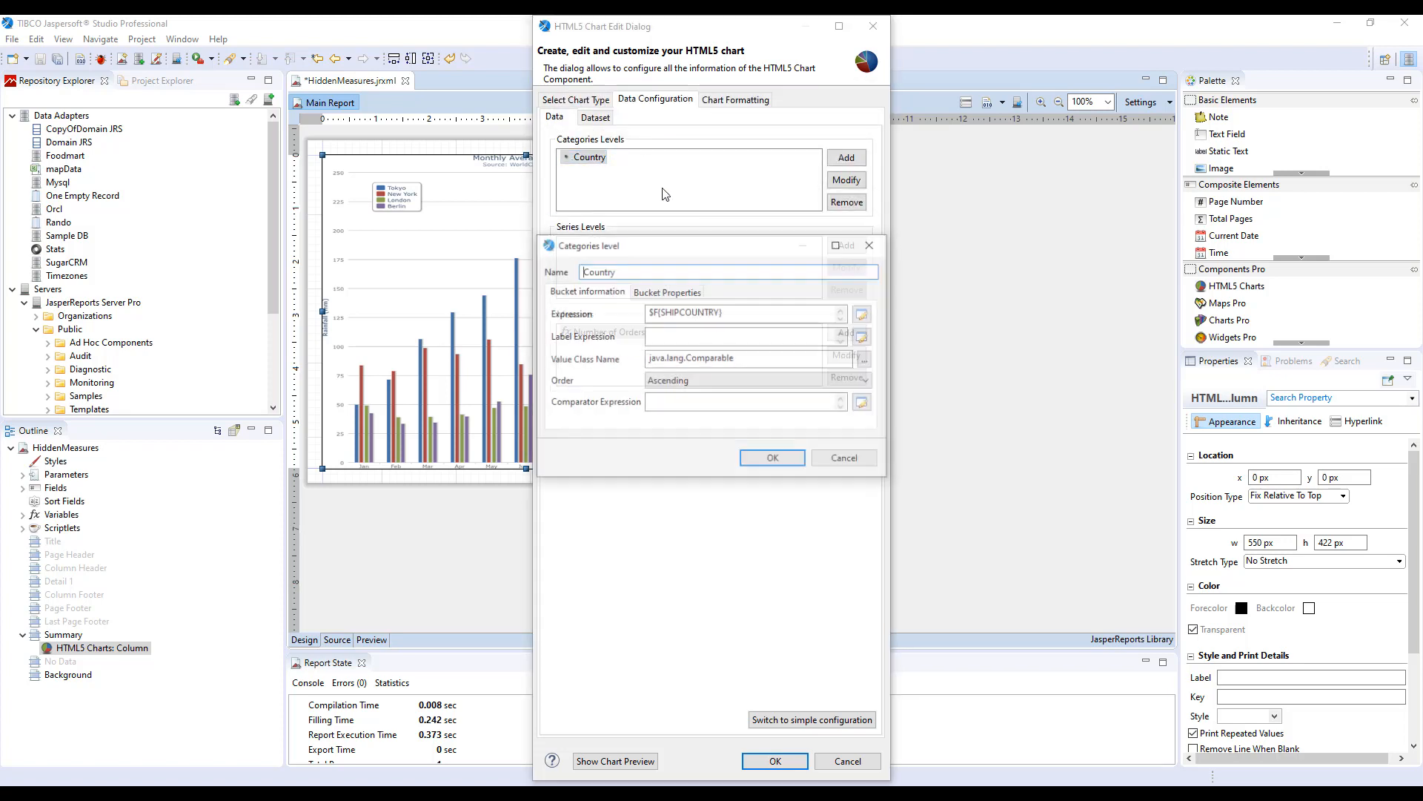
left_click(663, 295)
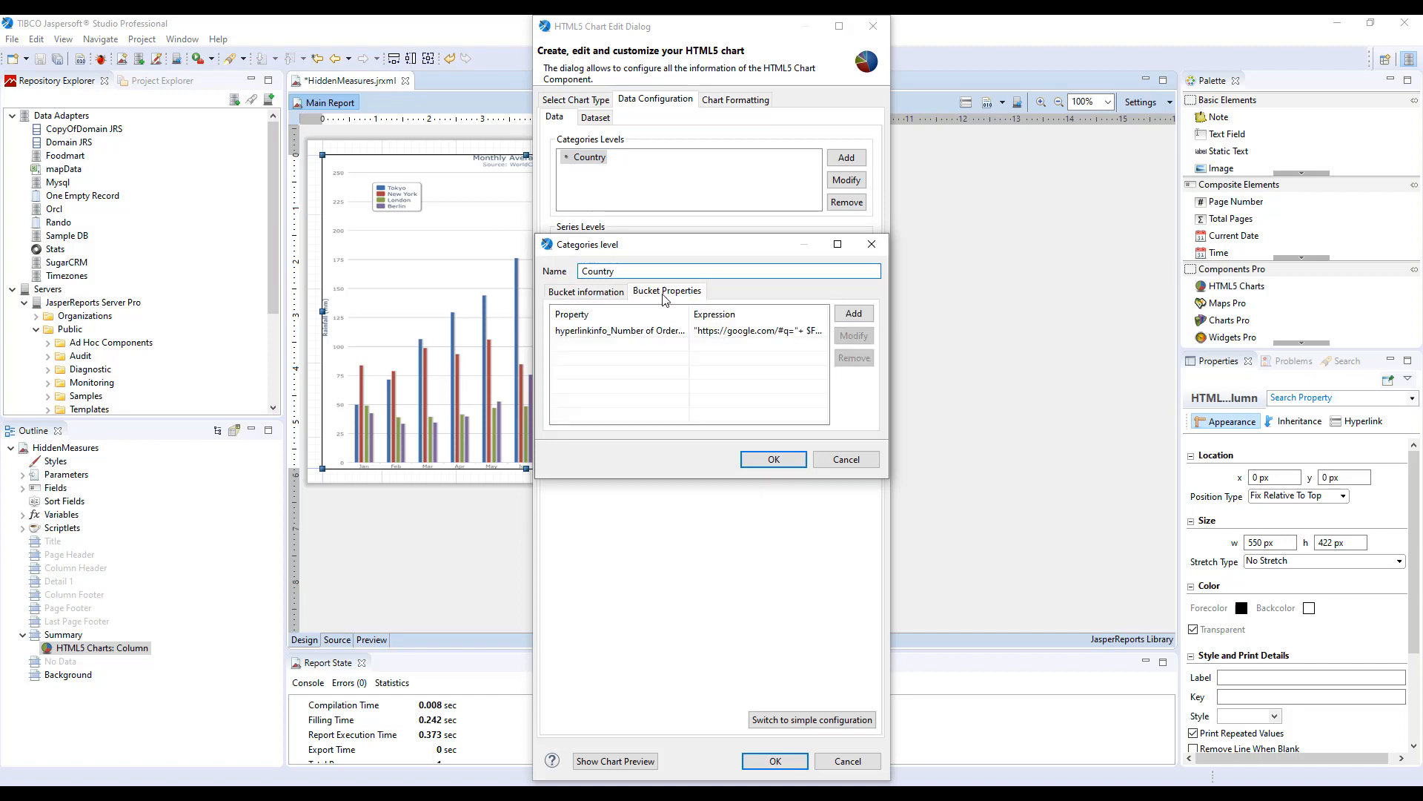
left_click_drag(534, 338, 321, 331)
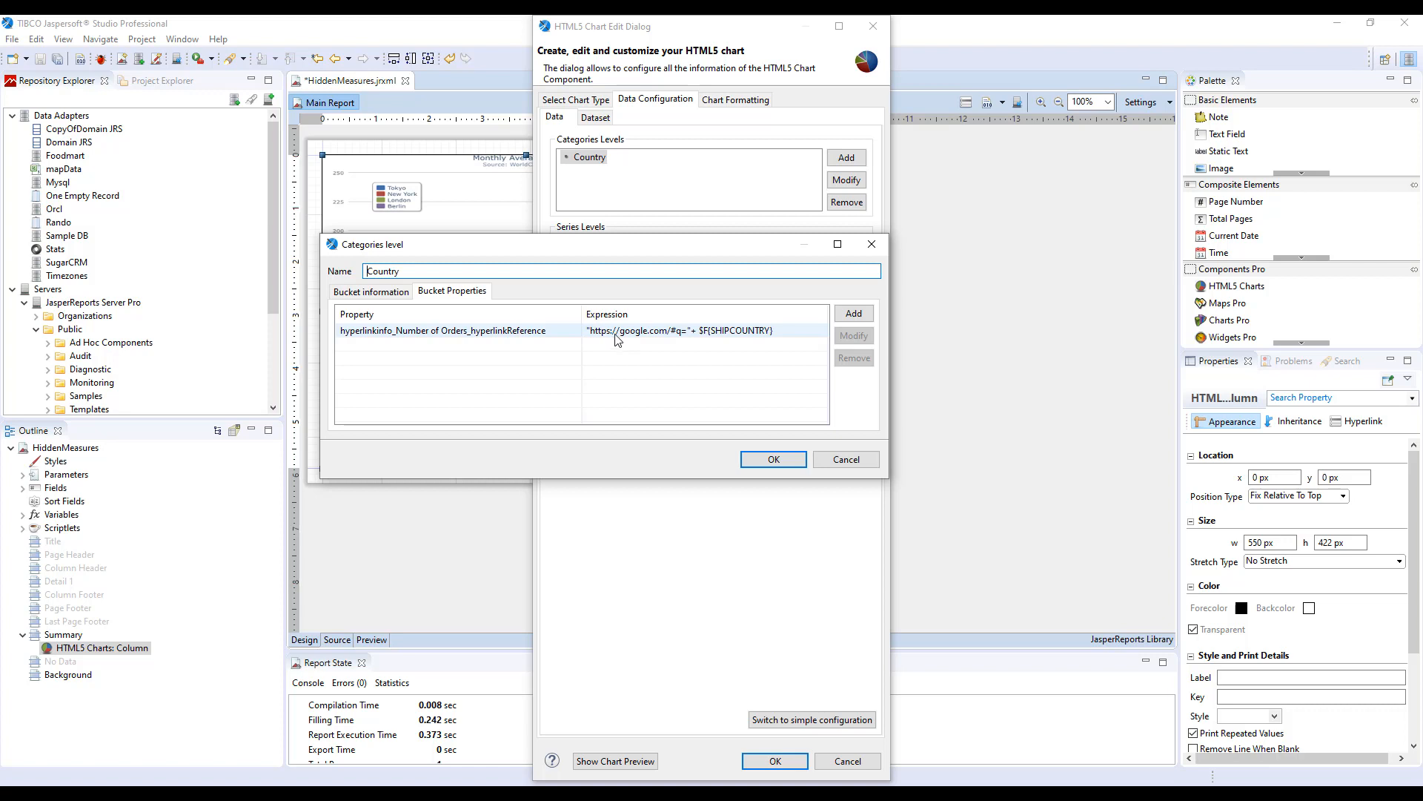
left_click(384, 290)
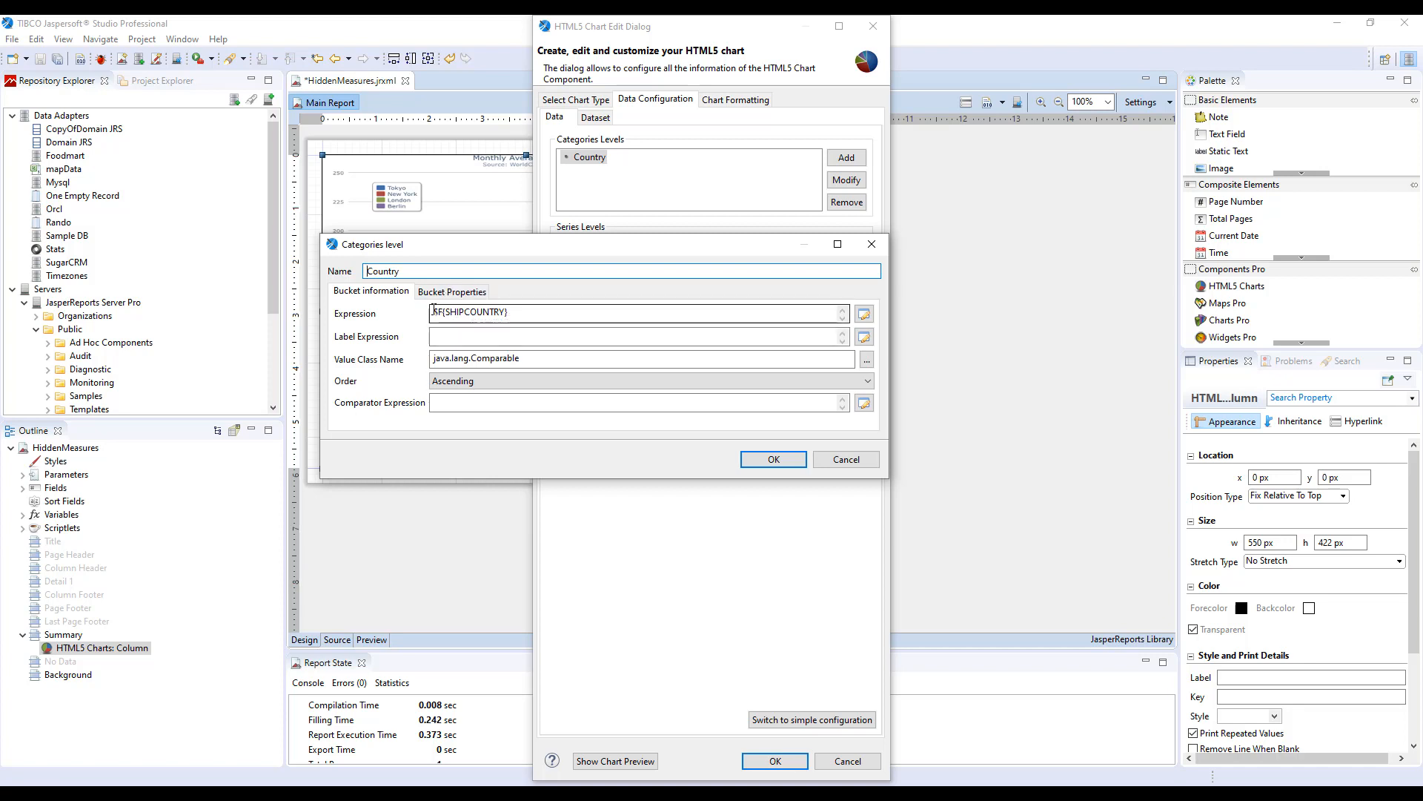
left_click_drag(433, 312, 519, 309)
left_click(522, 308)
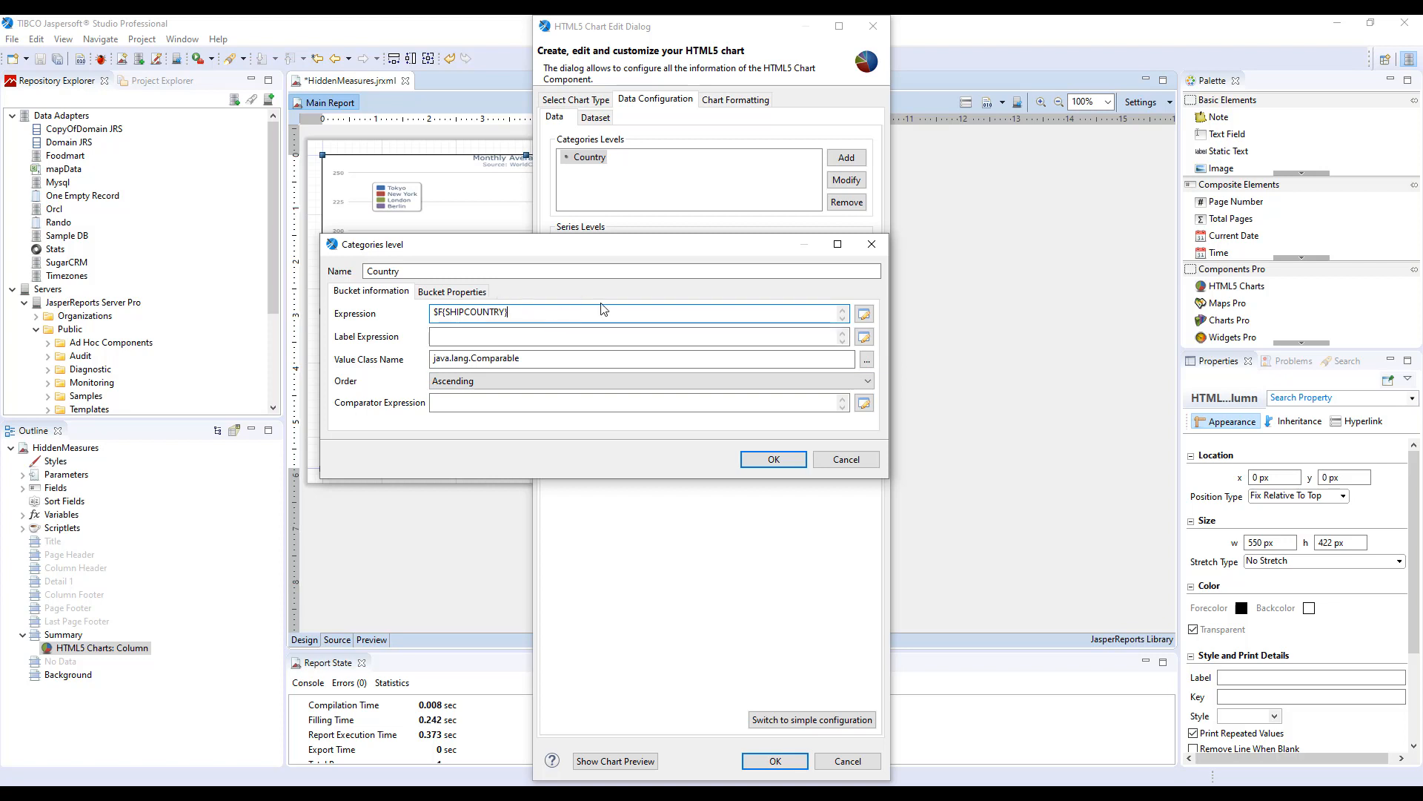
left_click(451, 292)
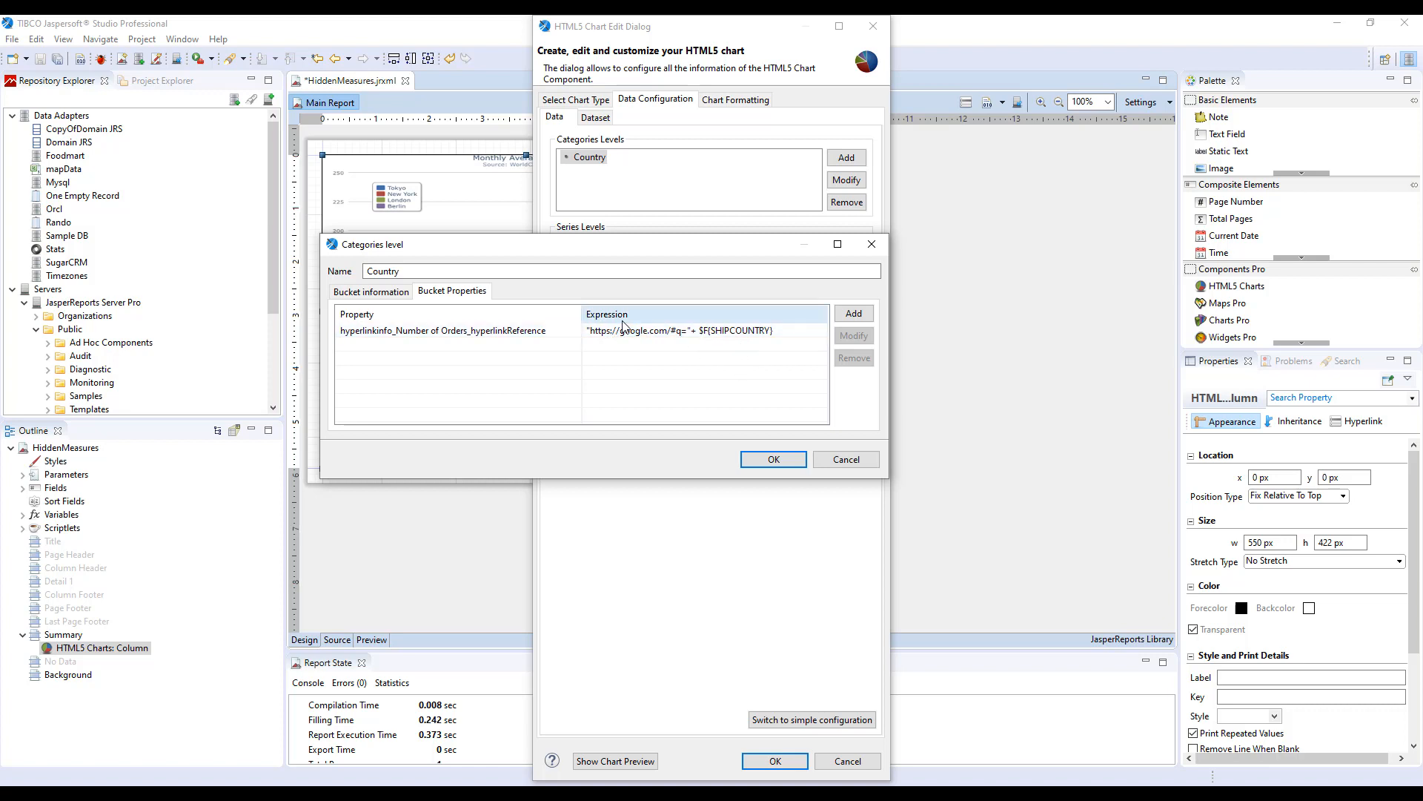
left_click(771, 460)
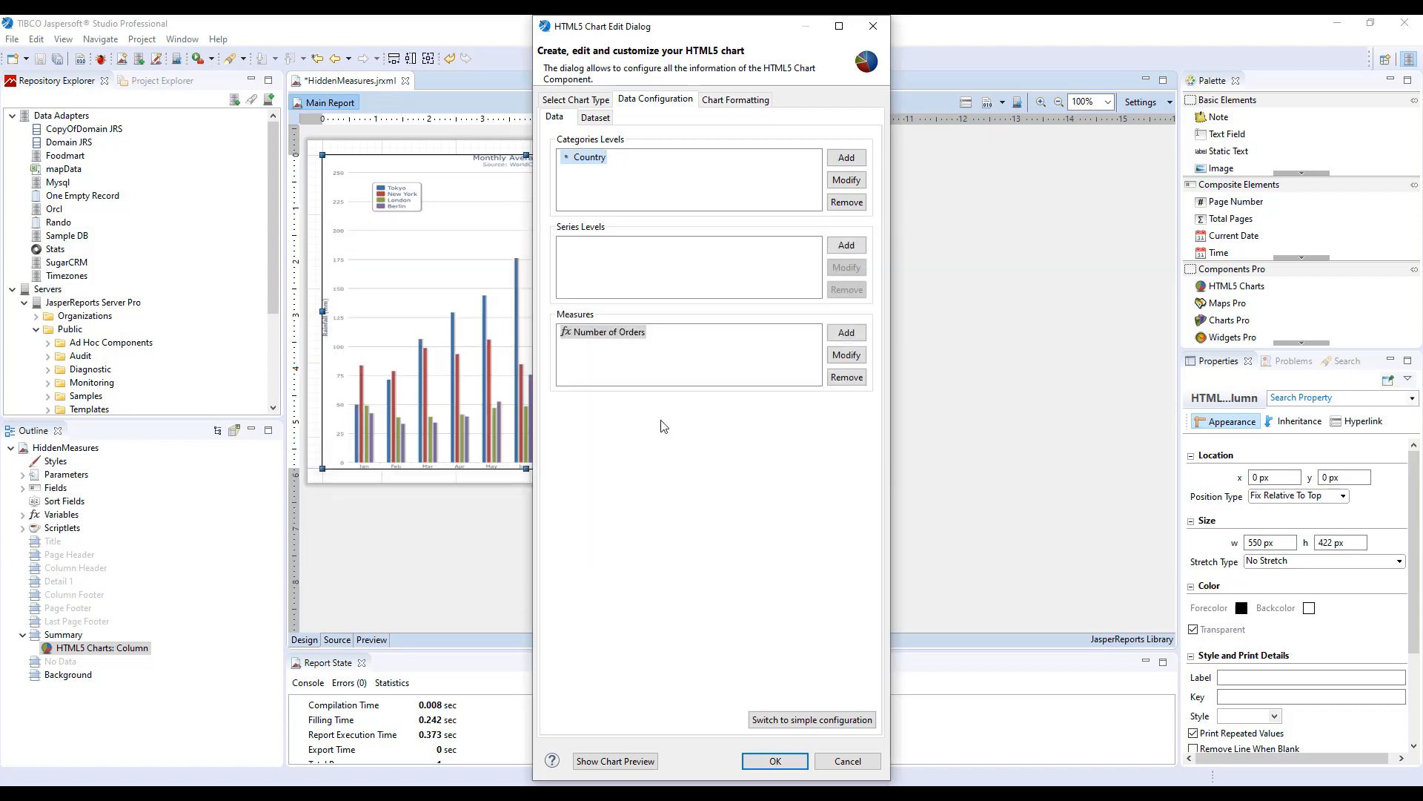
Review the Number of Orders measure's value definition and hyperlinkReference property again, then close the measure dialog.
double_click(604, 334)
left_click(665, 282)
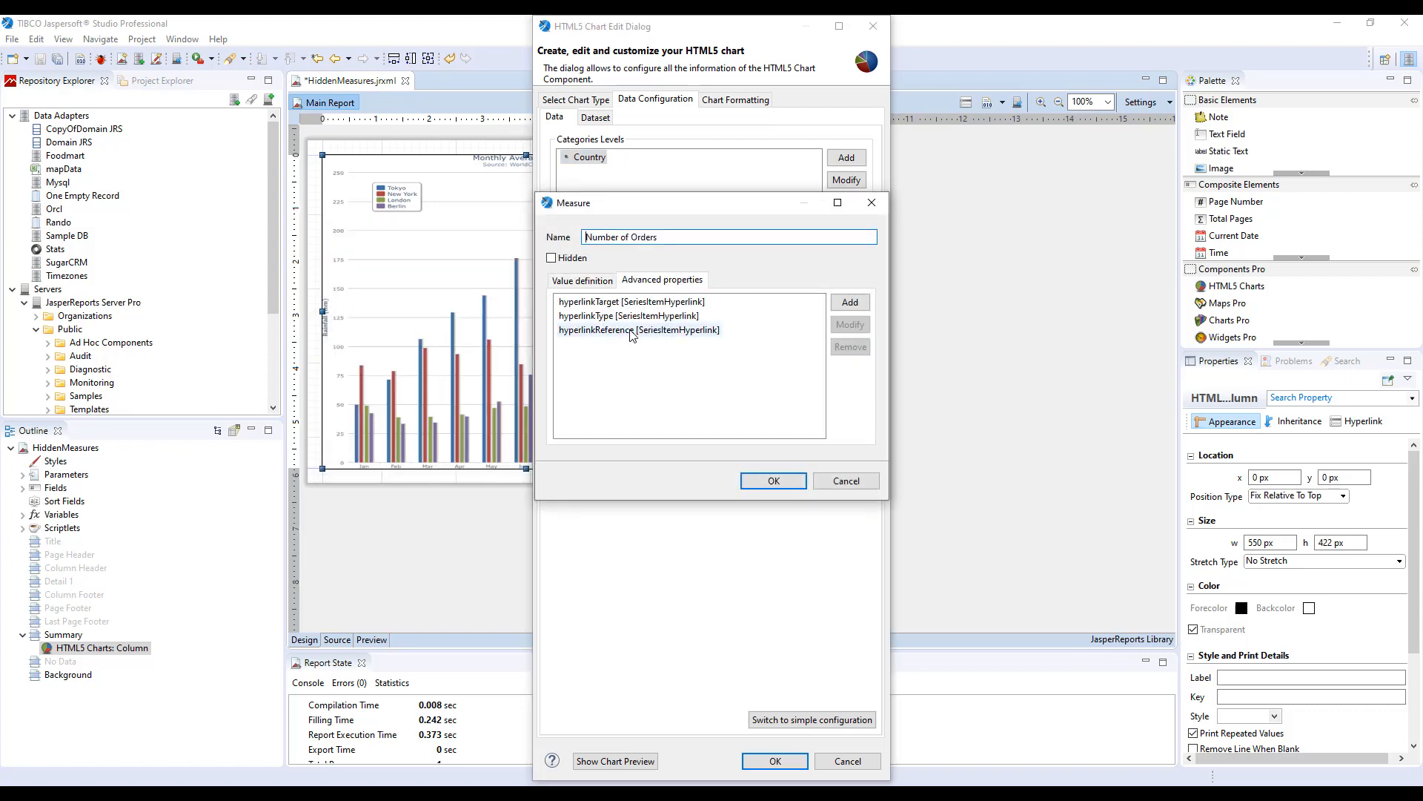
double_click(633, 333)
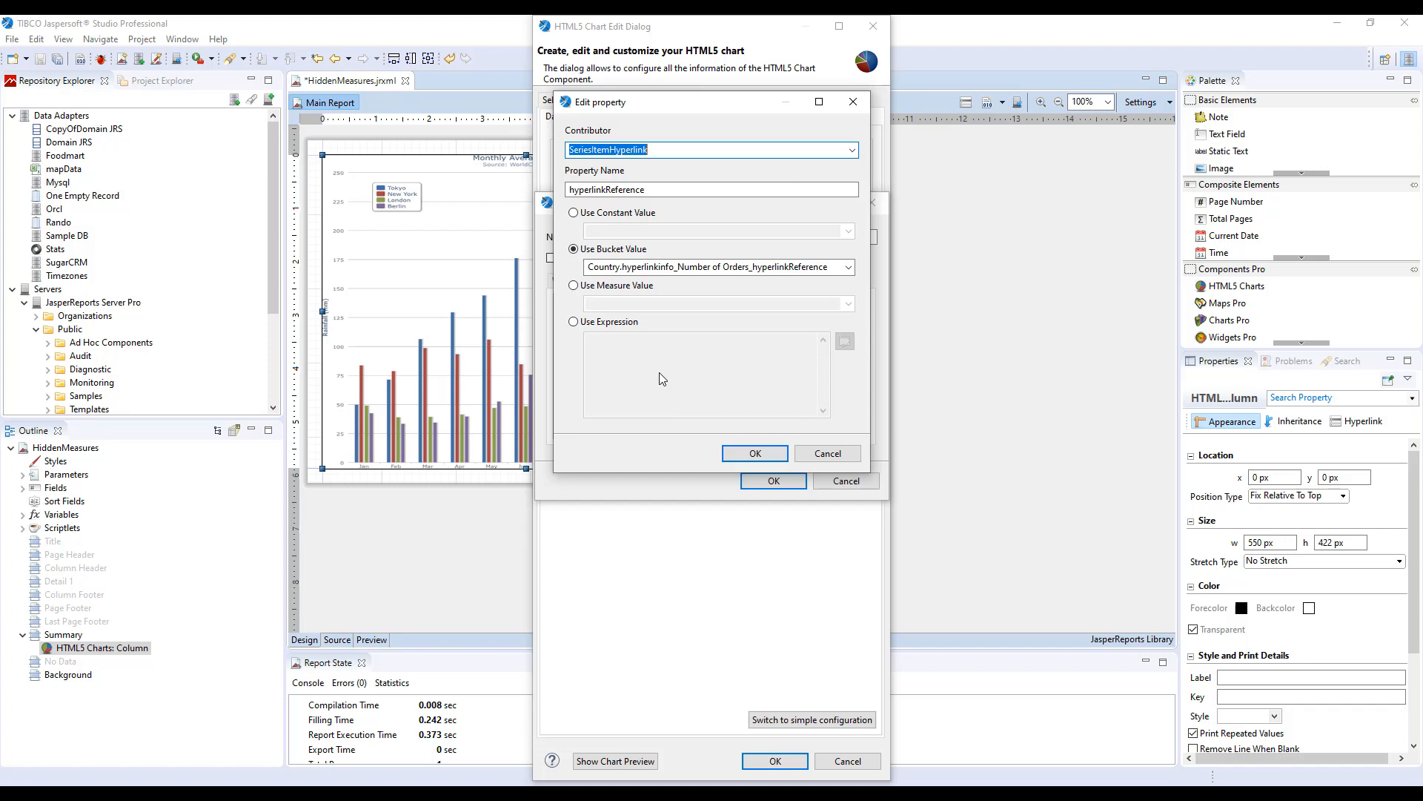
left_click(758, 453)
left_click(589, 279)
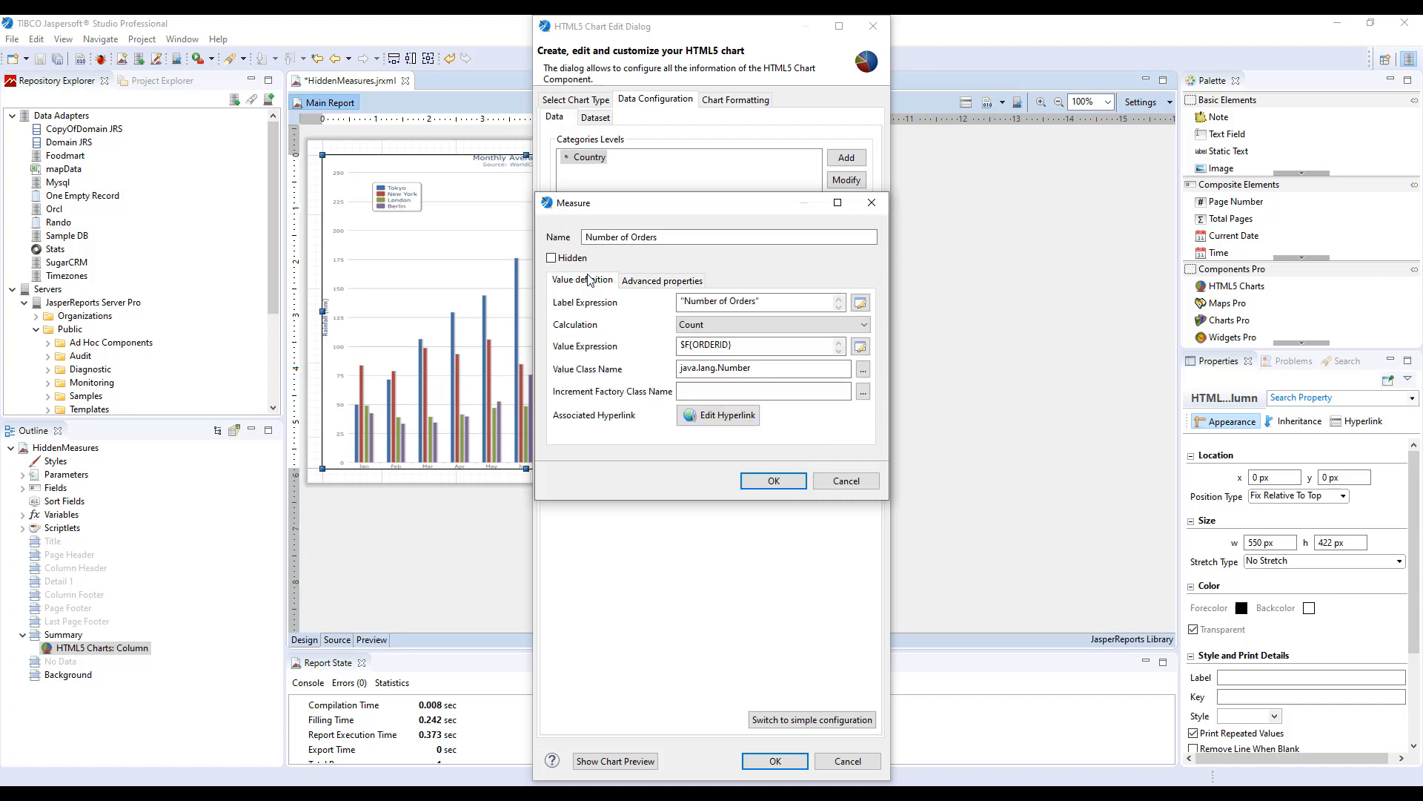
left_click(638, 282)
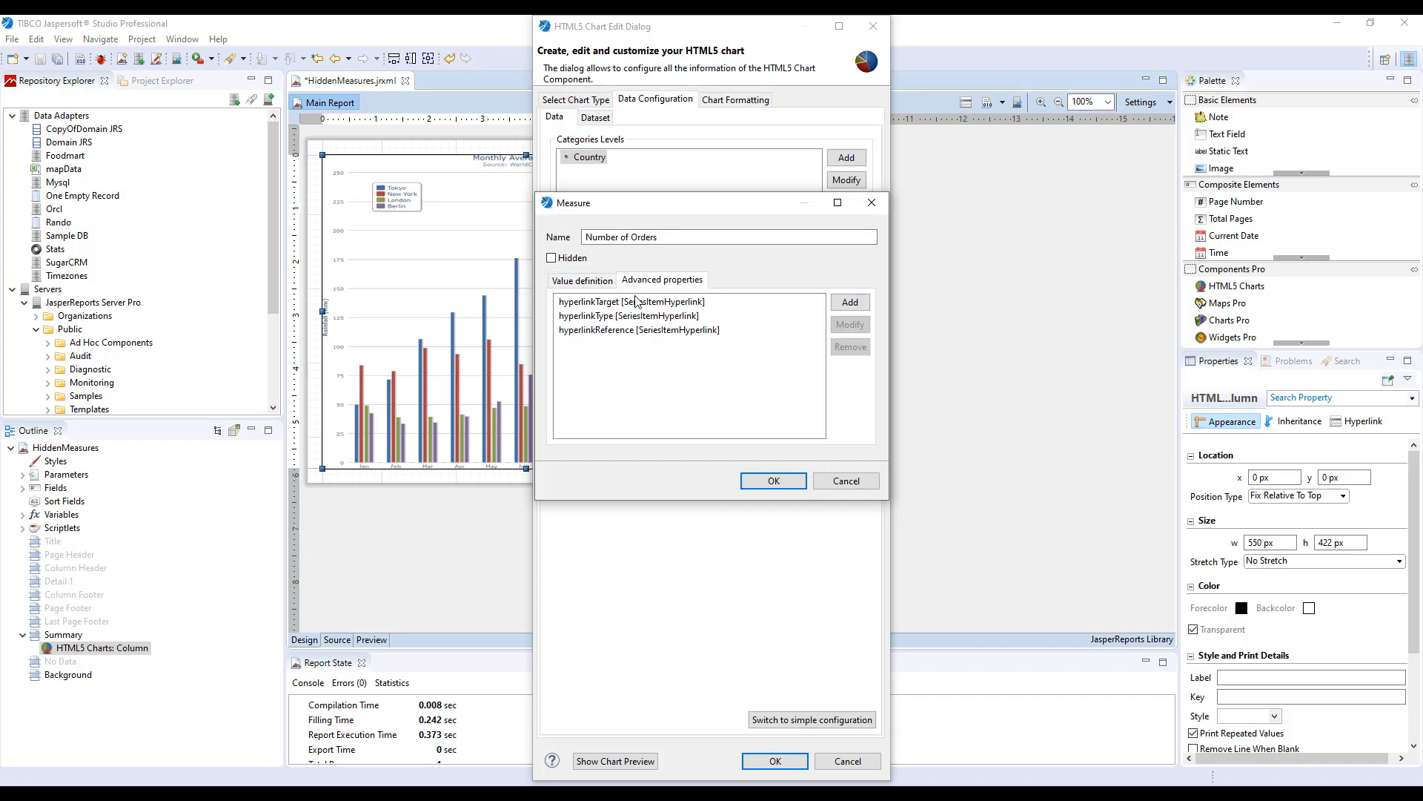
double_click(642, 330)
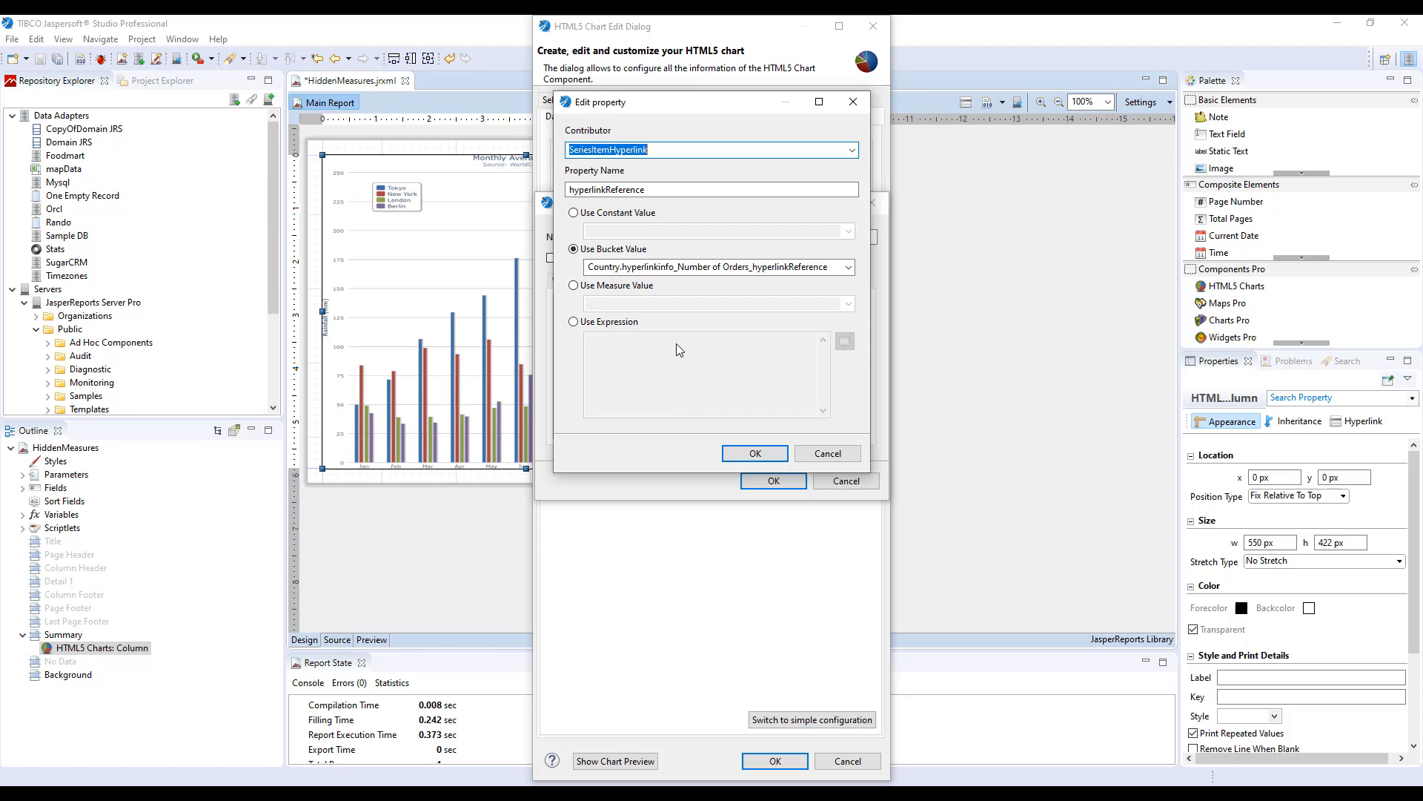
left_click(755, 453)
left_click(779, 480)
Show the chart preview and test the Austria and Belgium bar hyperlinks, then hide the preview.
left_click(625, 768)
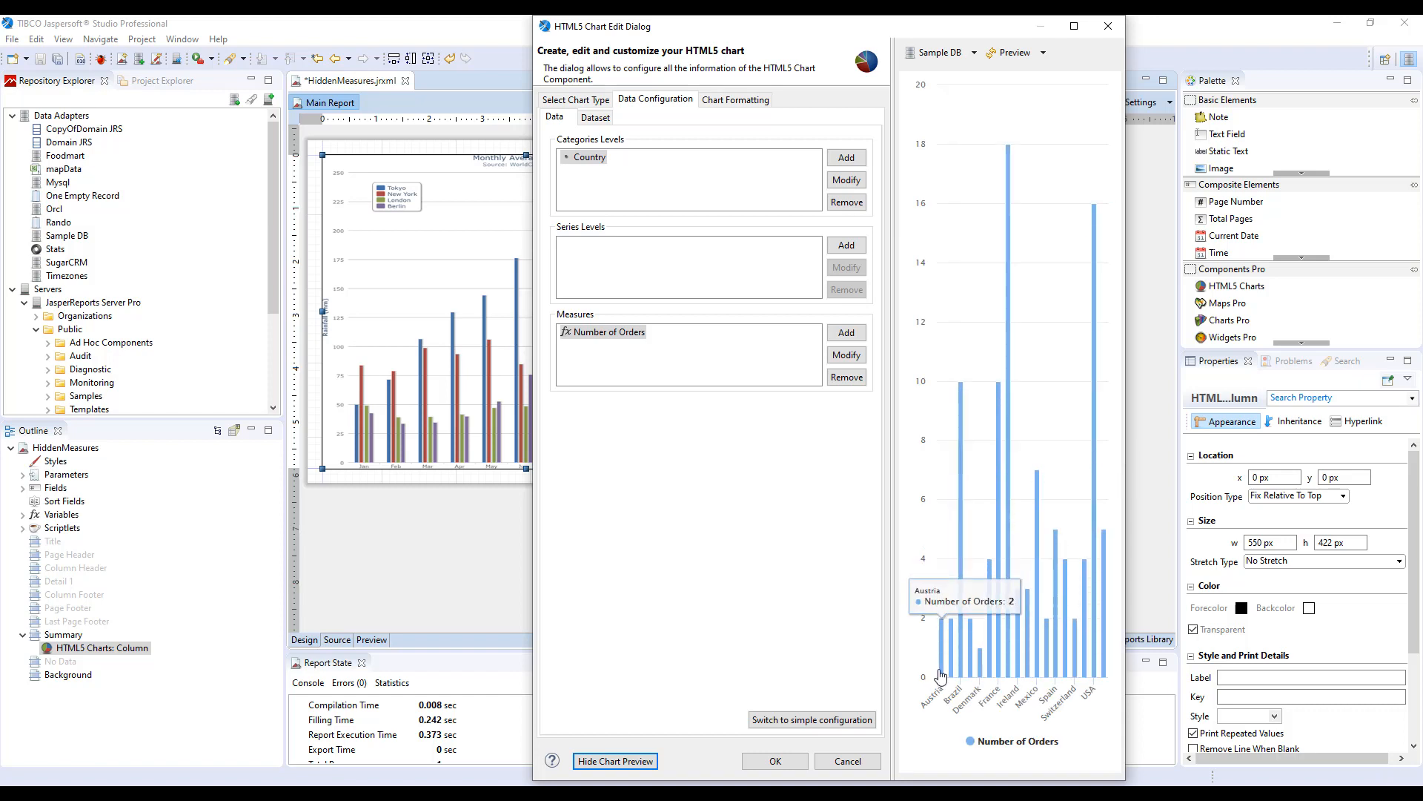
left_click(940, 674)
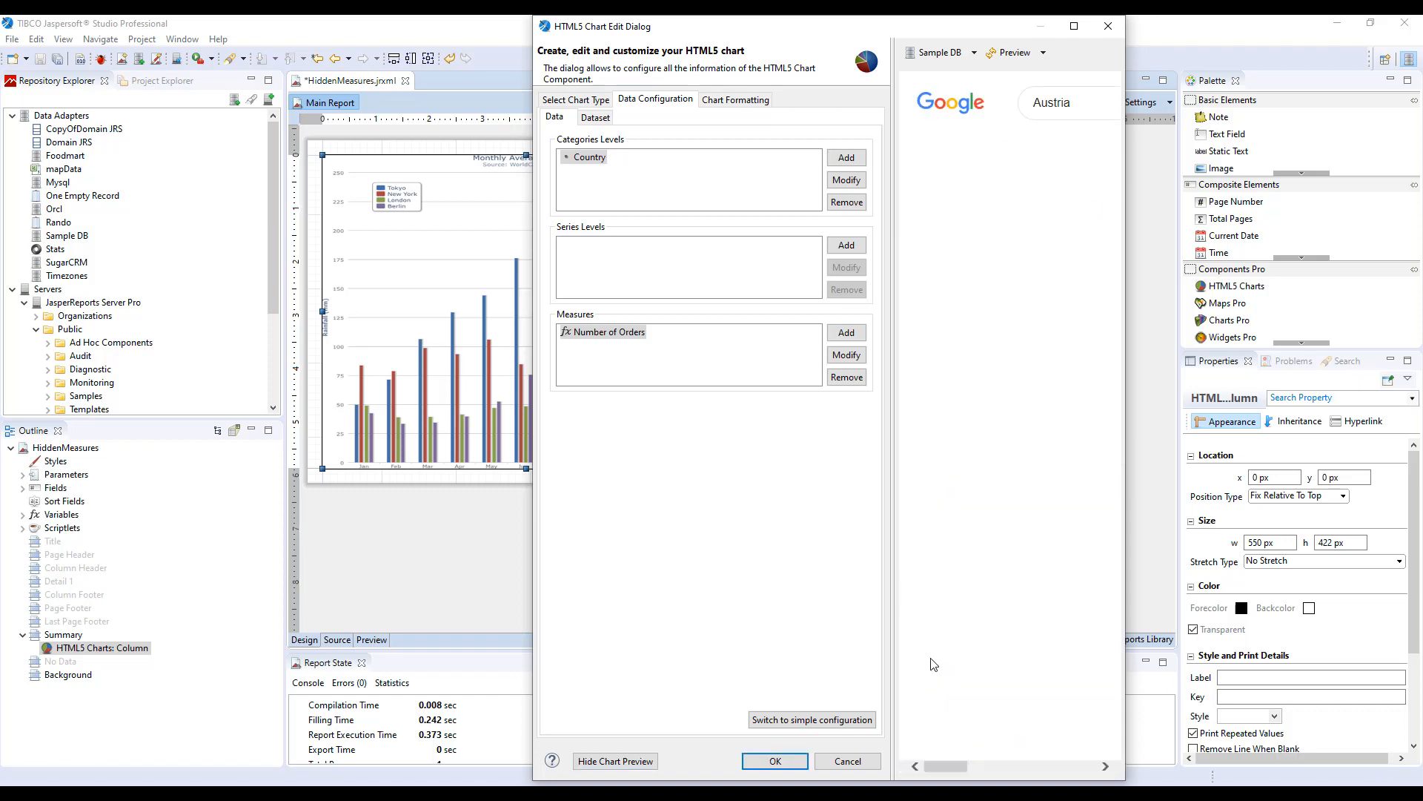
left_click(621, 762)
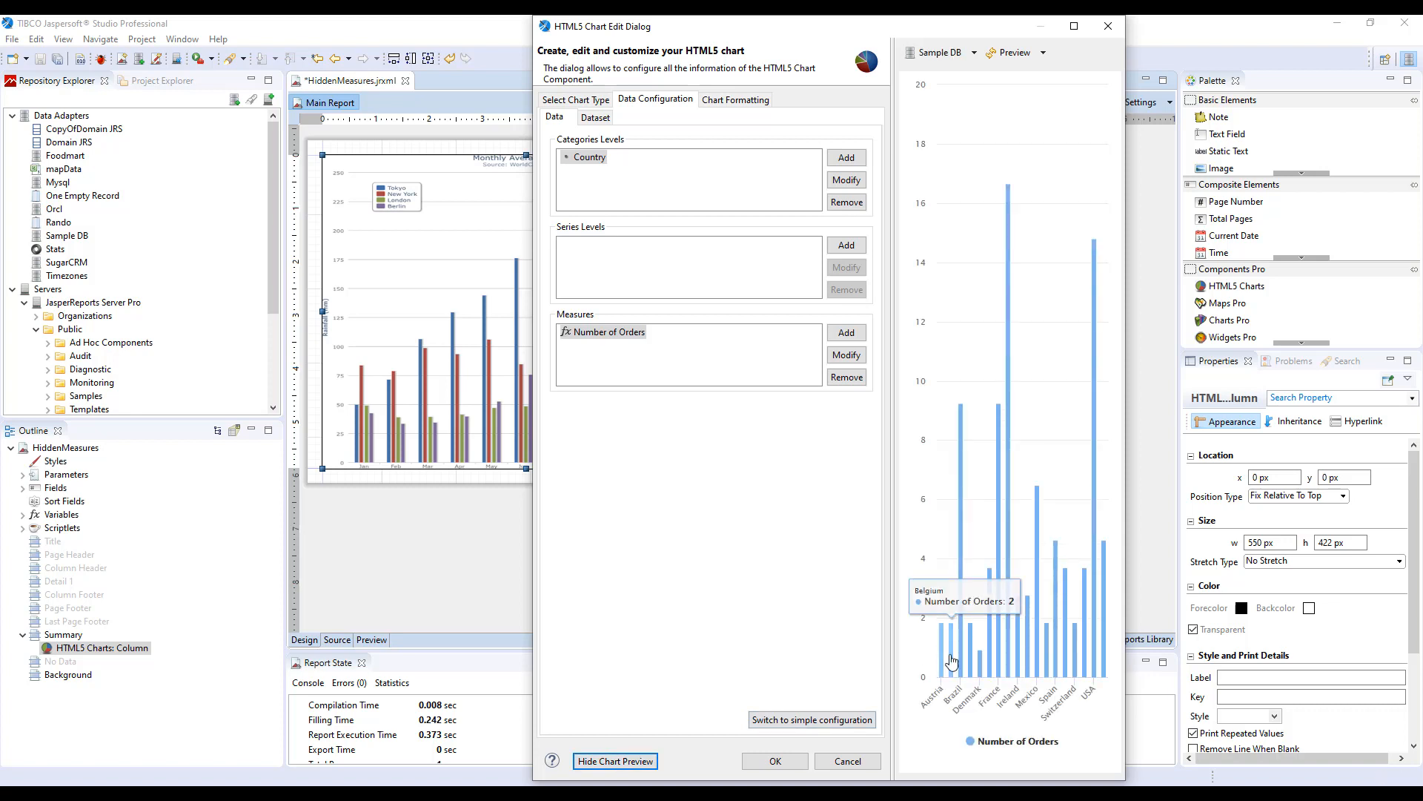
left_click(951, 663)
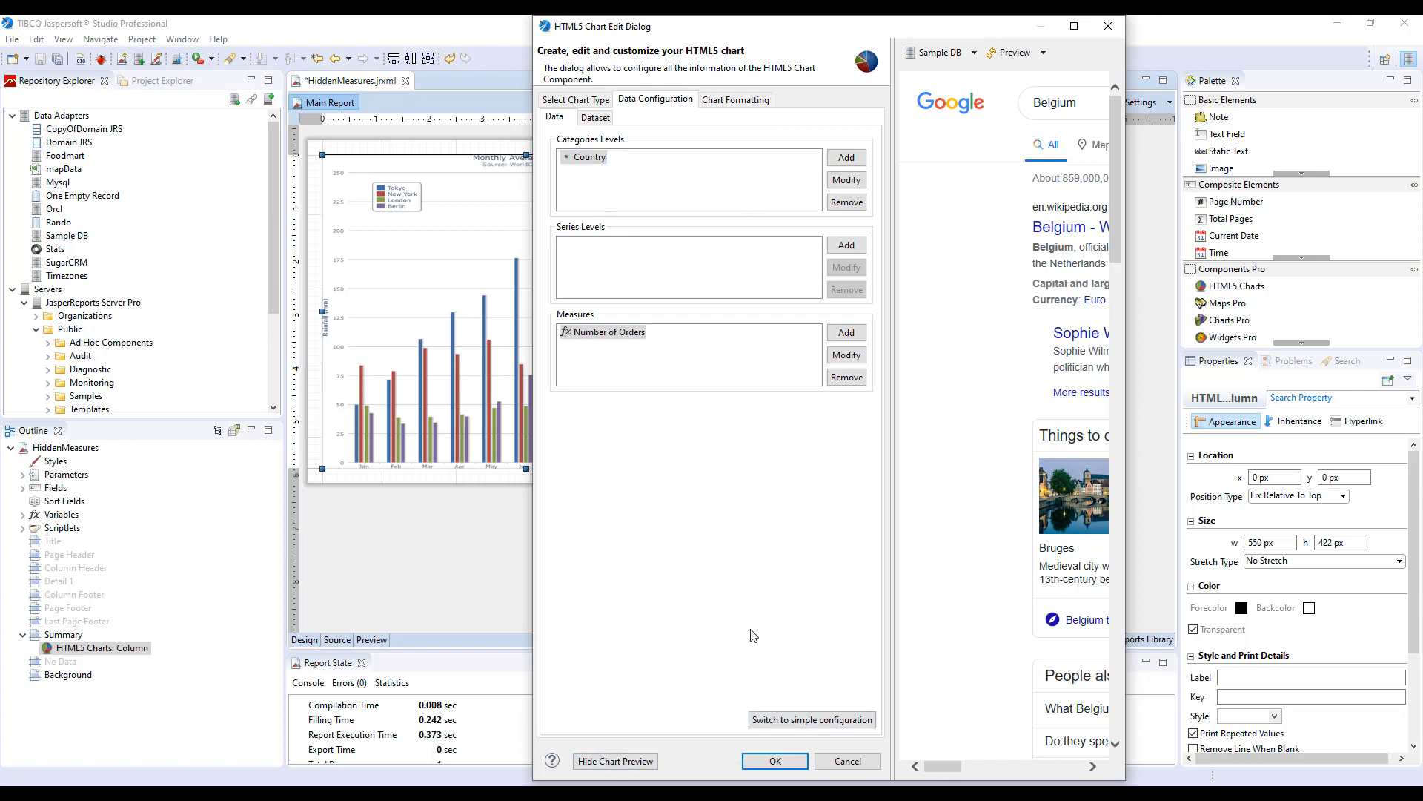
left_click(598, 764)
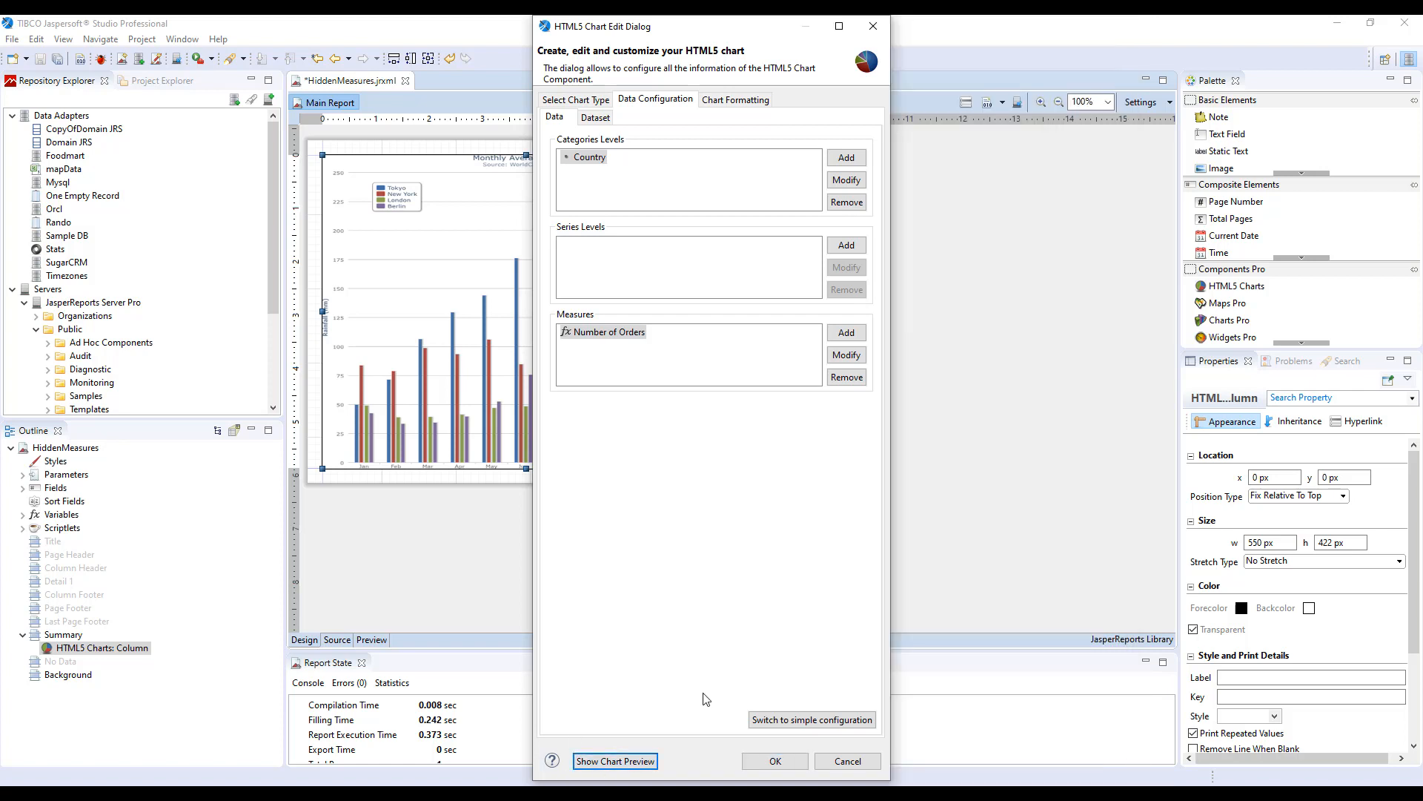
Show the chart preview again and widen the chart dialog to see all country bars.
double_click(588, 159)
left_click(832, 461)
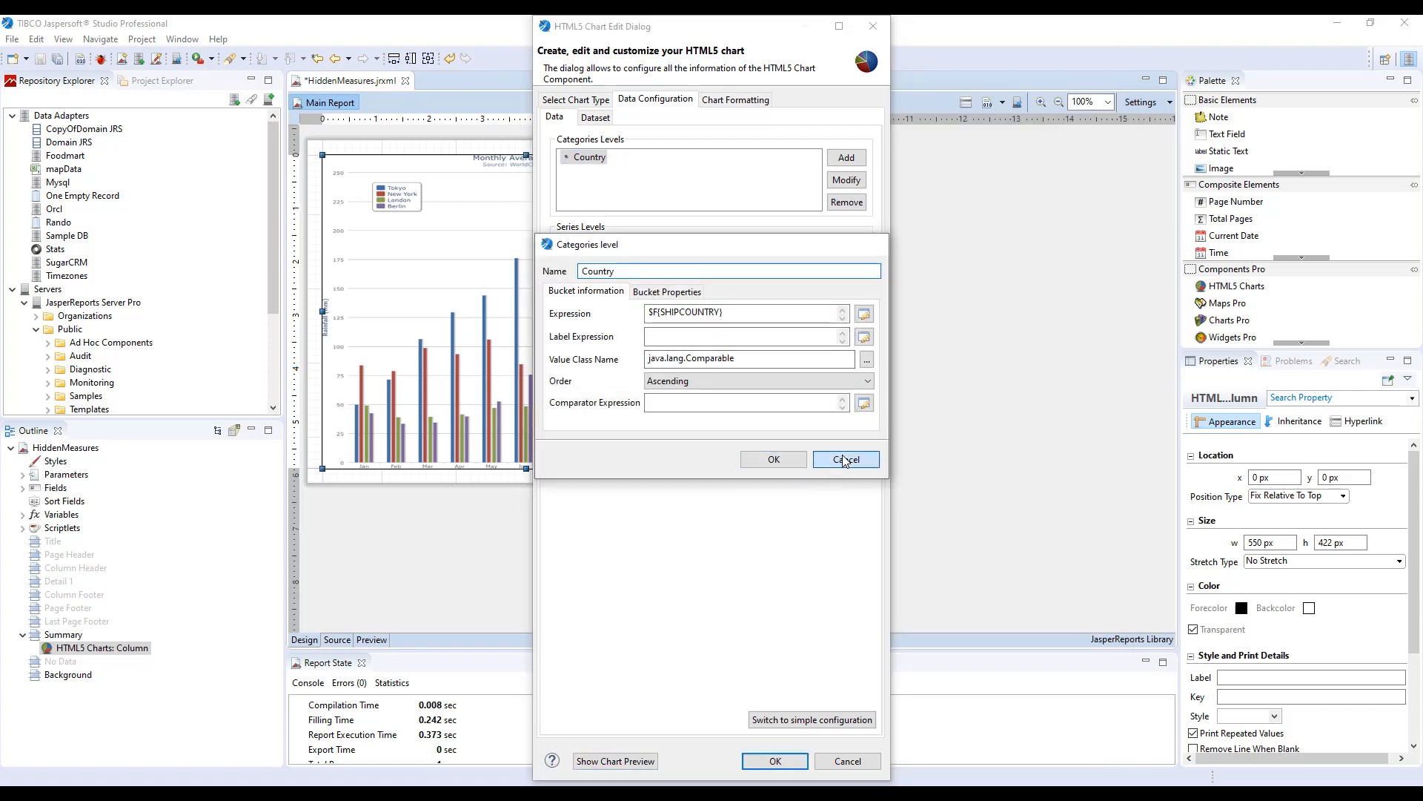
left_click(629, 762)
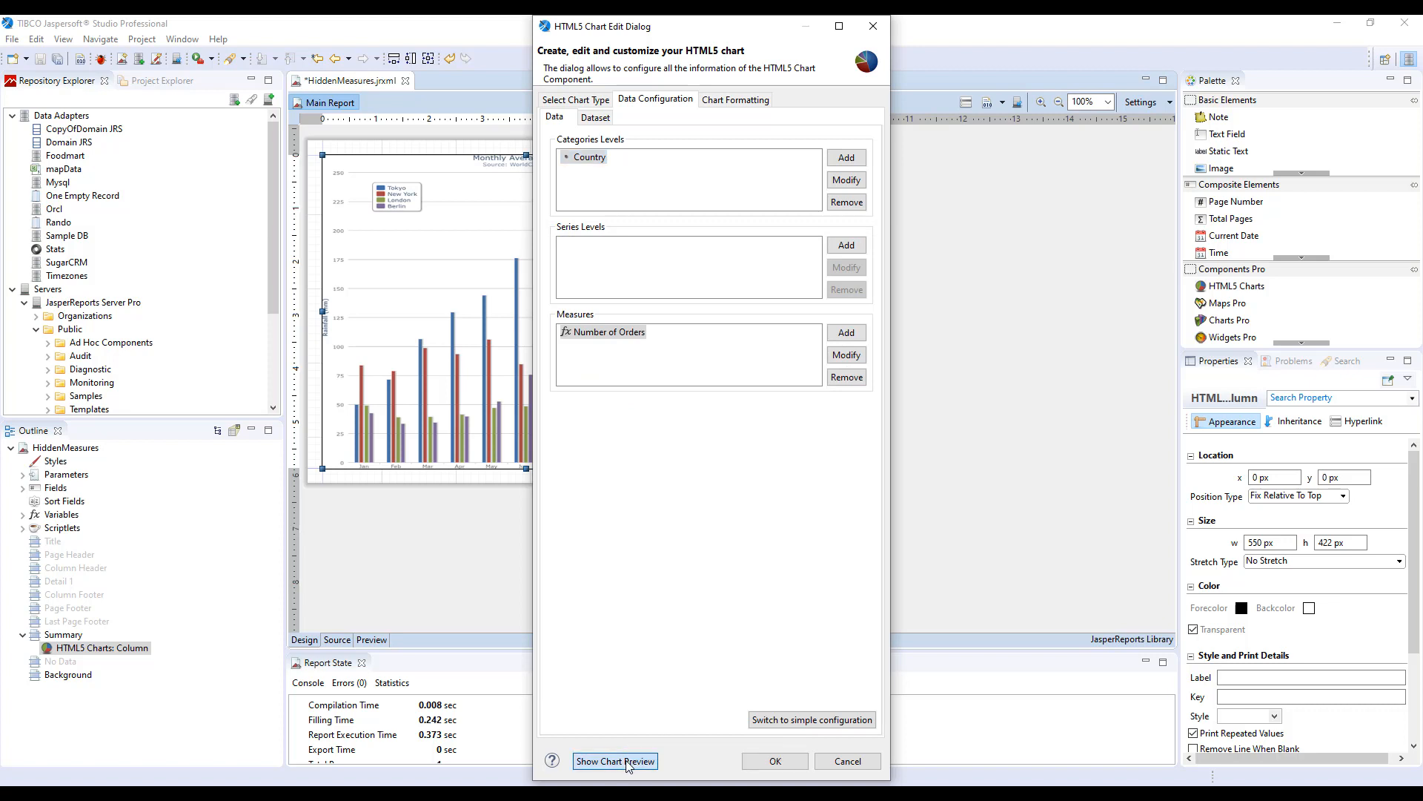
left_click_drag(1127, 491, 1298, 489)
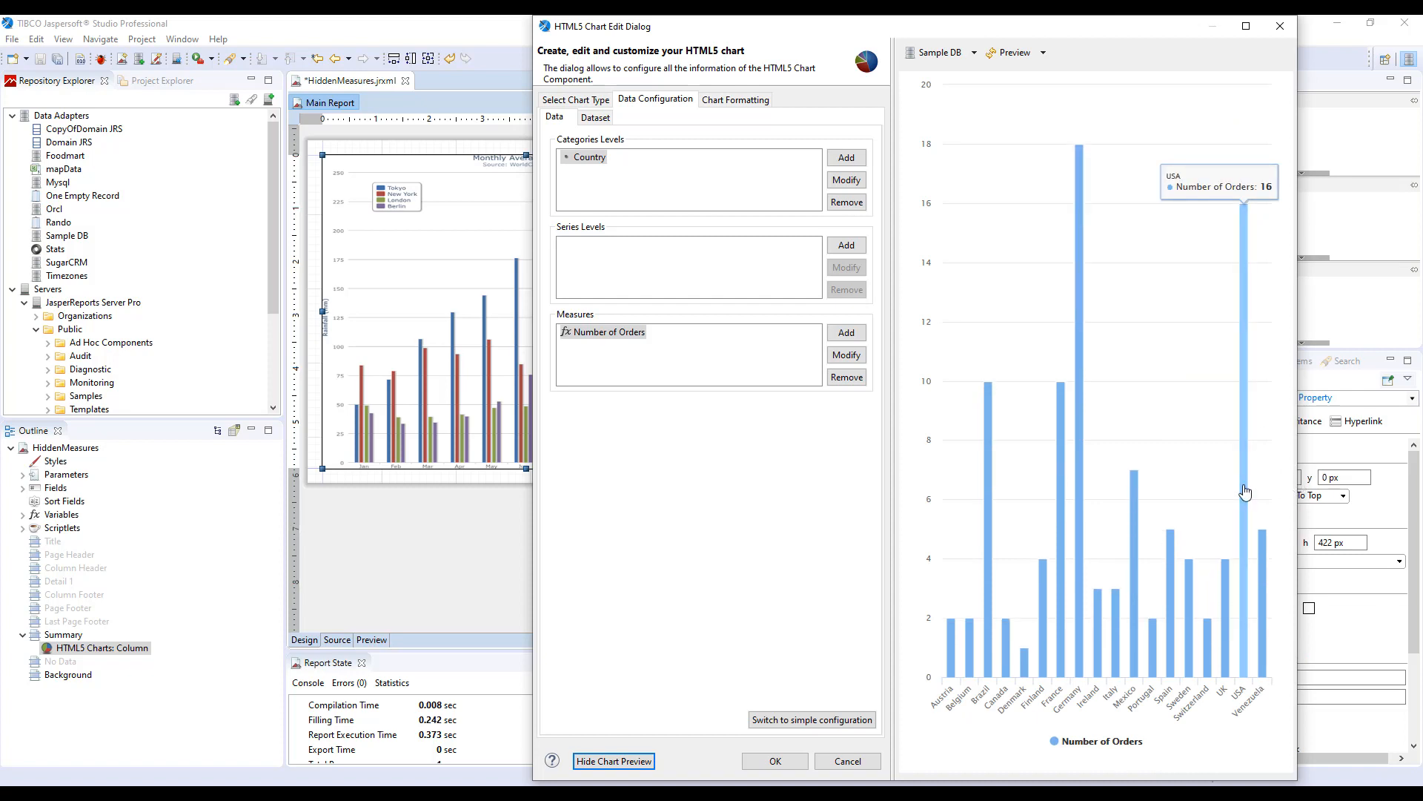
mouse_move(952, 673)
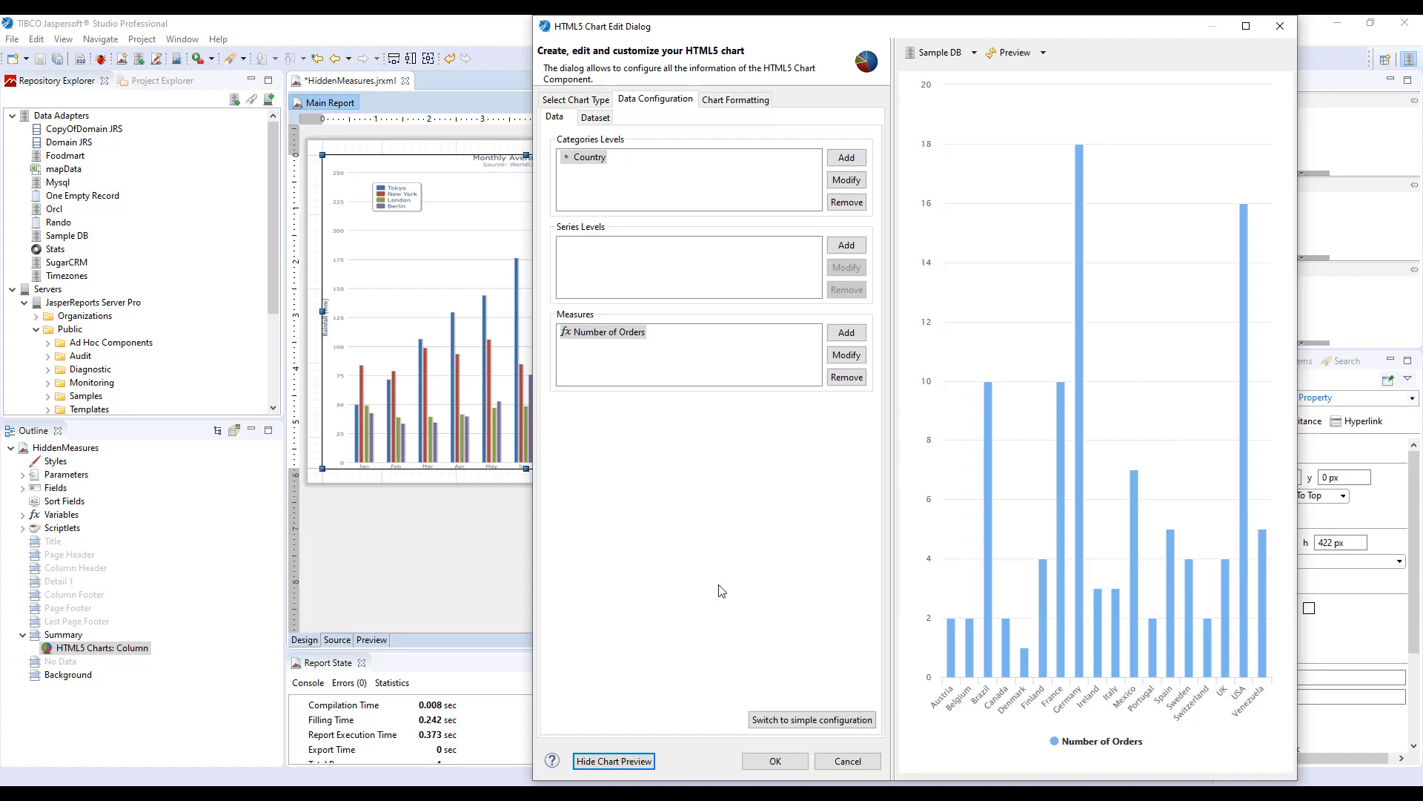
Add a bucket property named barColor to the Country level and open its expression editor.
left_click(582, 166)
double_click(585, 160)
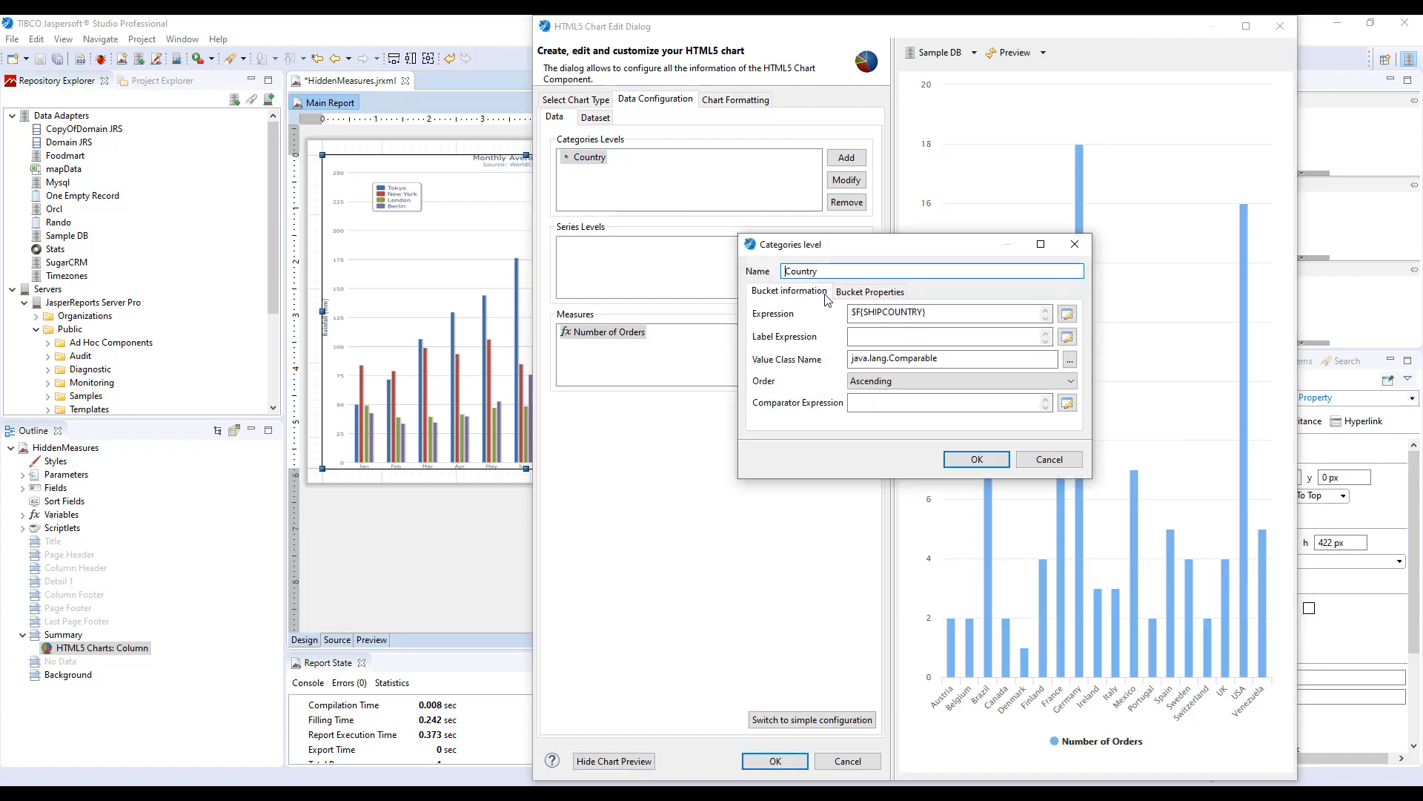
left_click(870, 291)
left_click(1055, 314)
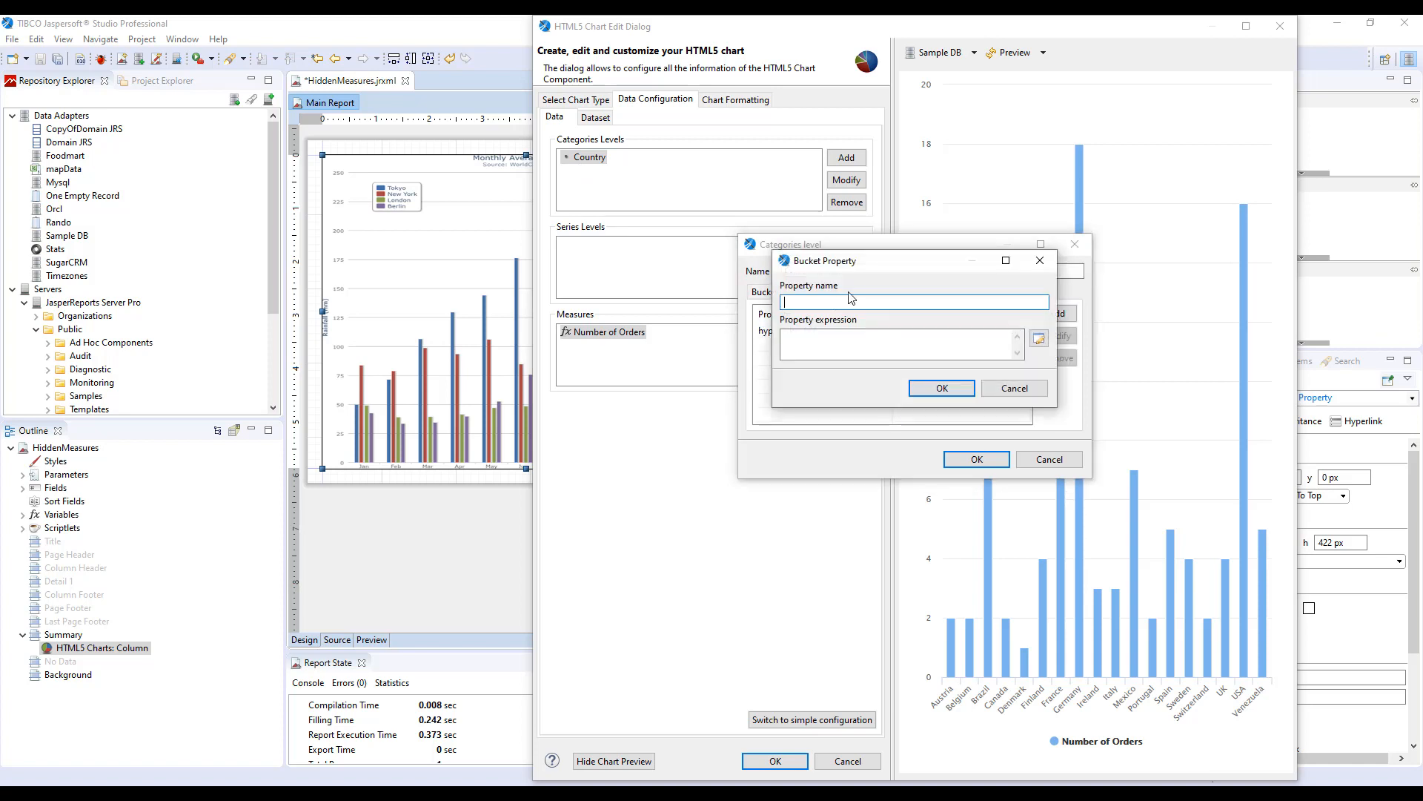
type("barColor")
left_click(1039, 341)
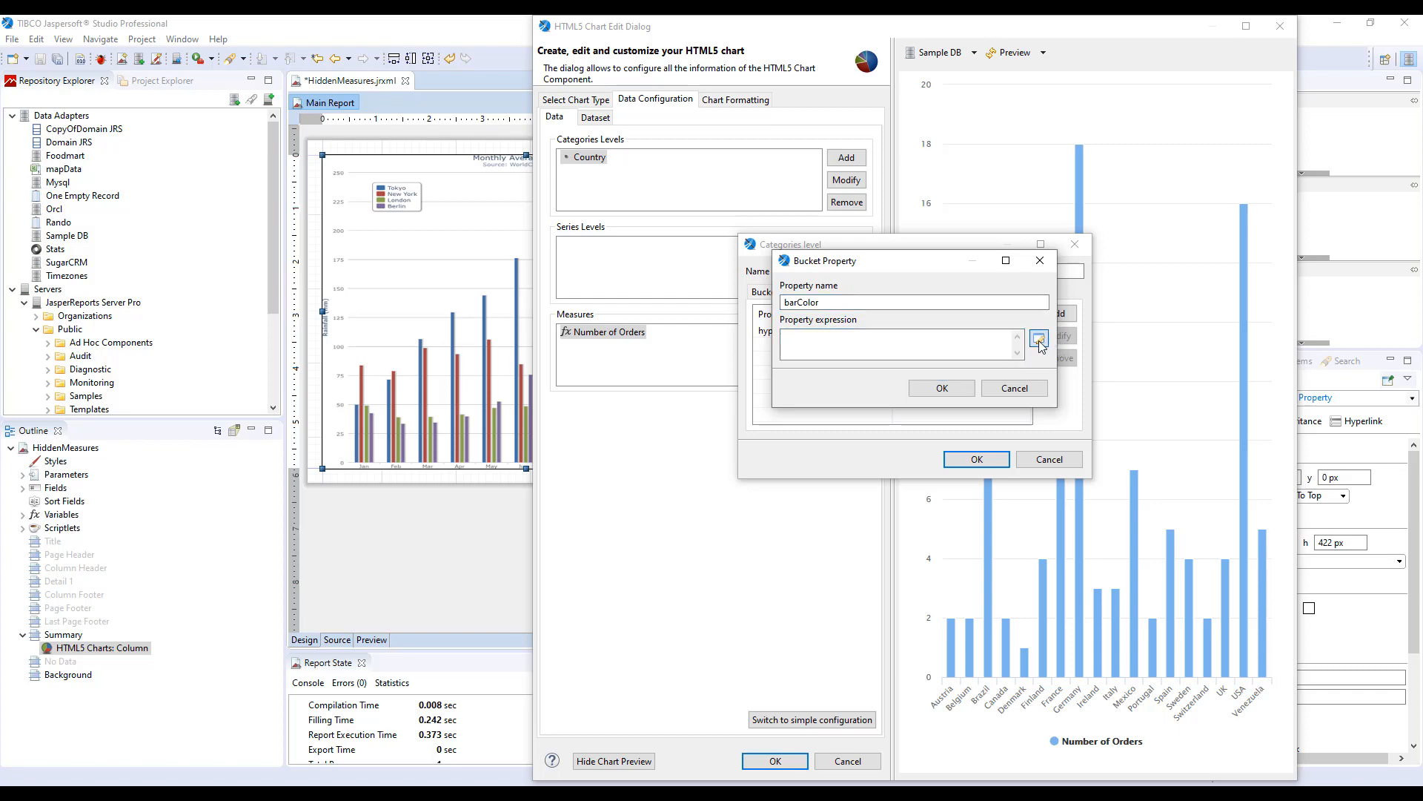
Set the barColor expression to $F{SHIPCOUNTRY}.equals("USA")?"red":"blue" and confirm the property and level dialogs.
double_click(660, 415)
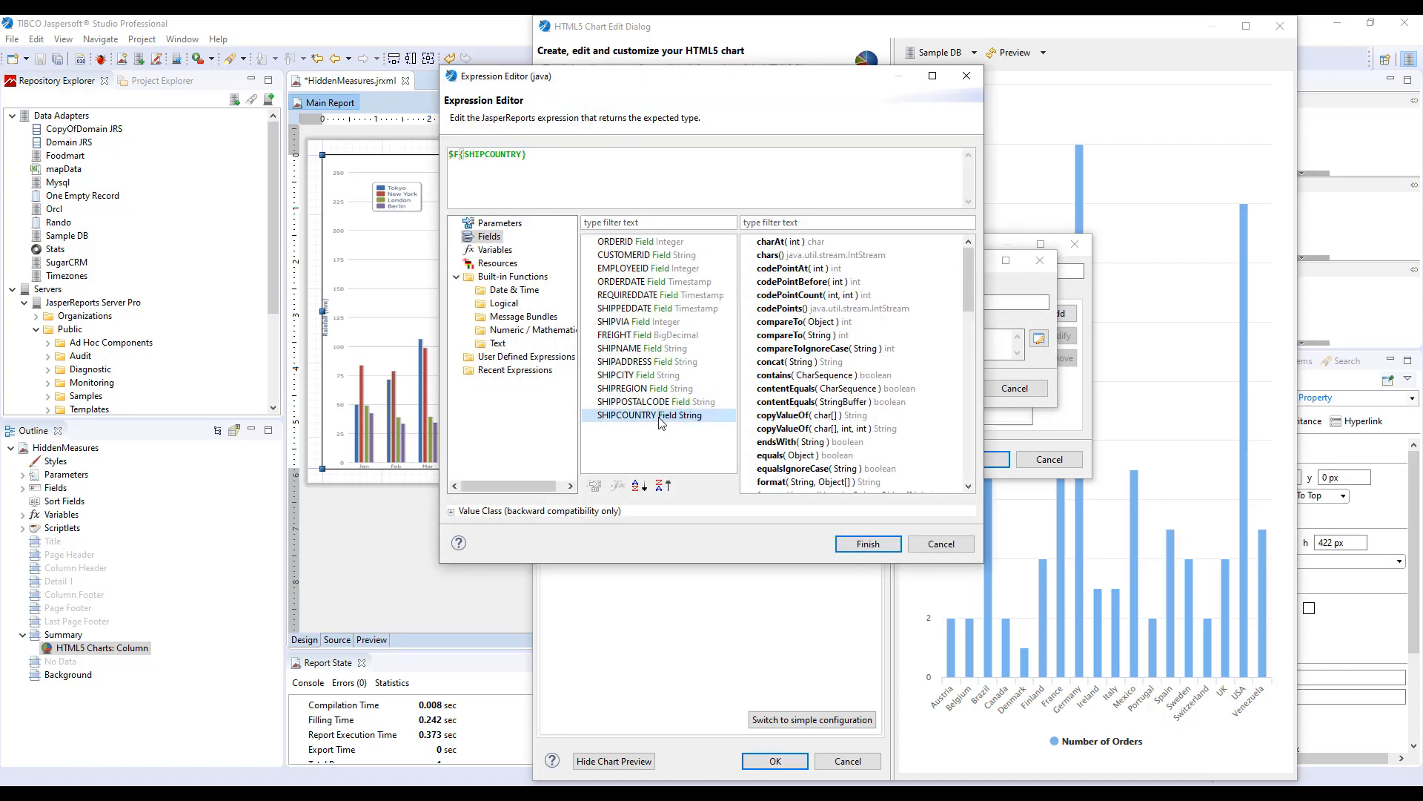
left_click(528, 154)
type(".equals(\"USA\")?\"red")
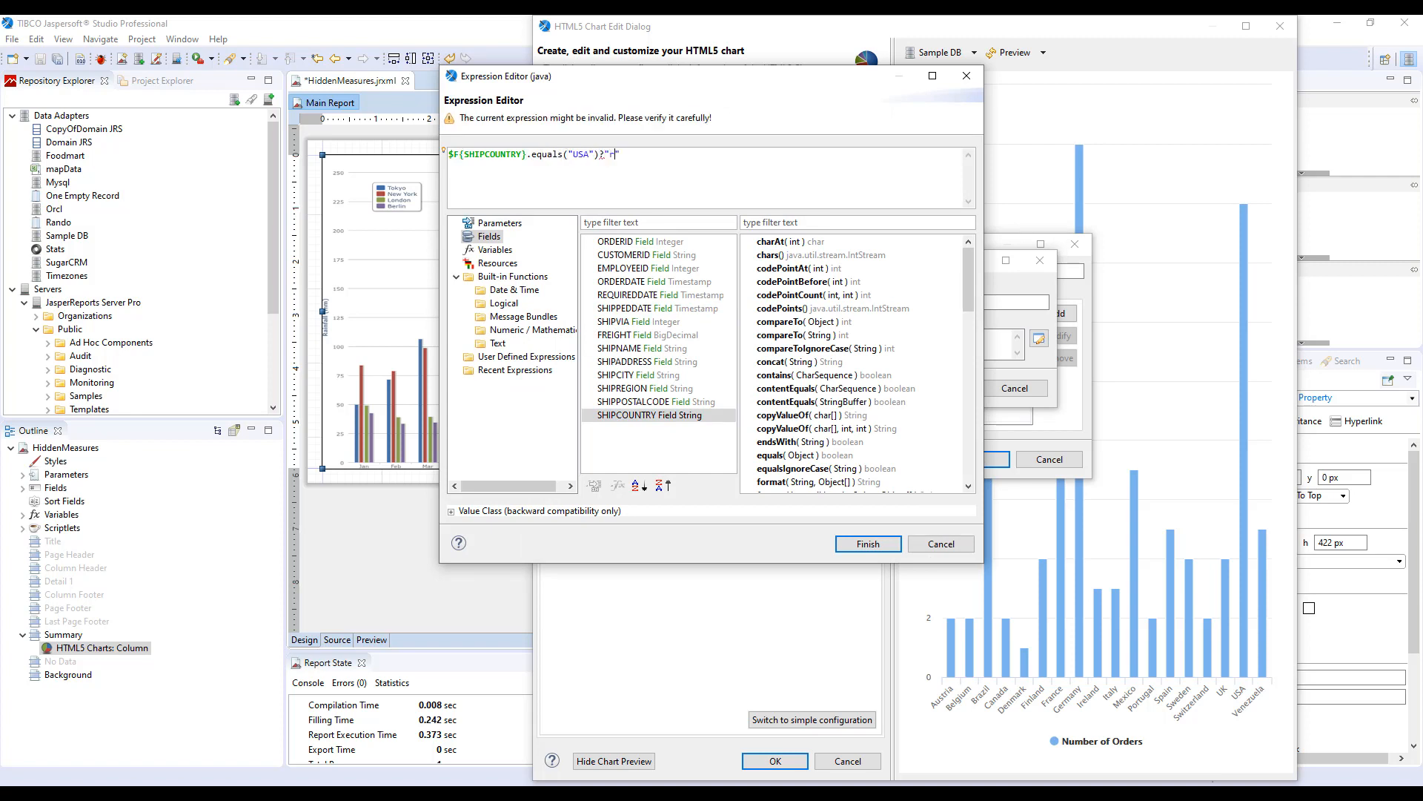
type("\":\"blue")
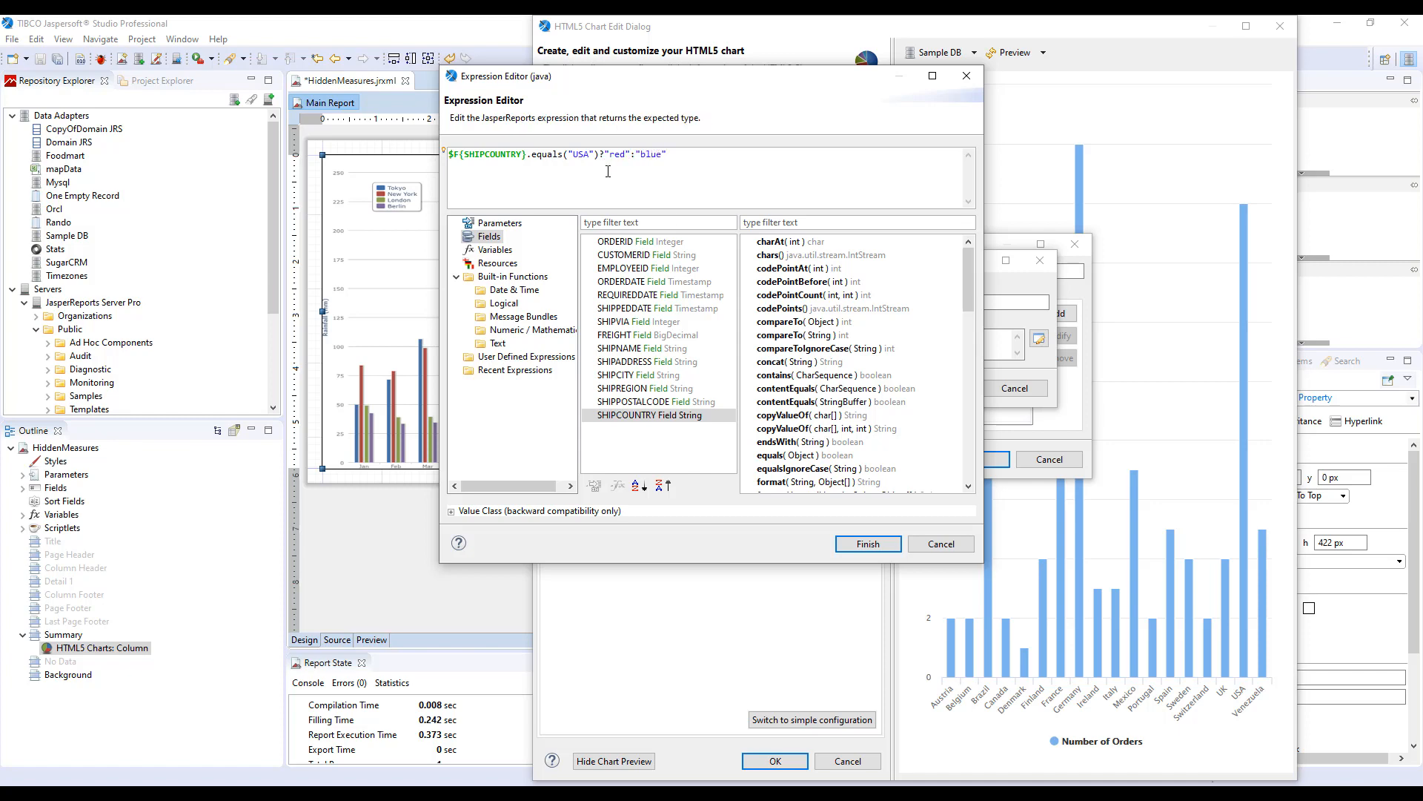
left_click(868, 543)
left_click(951, 388)
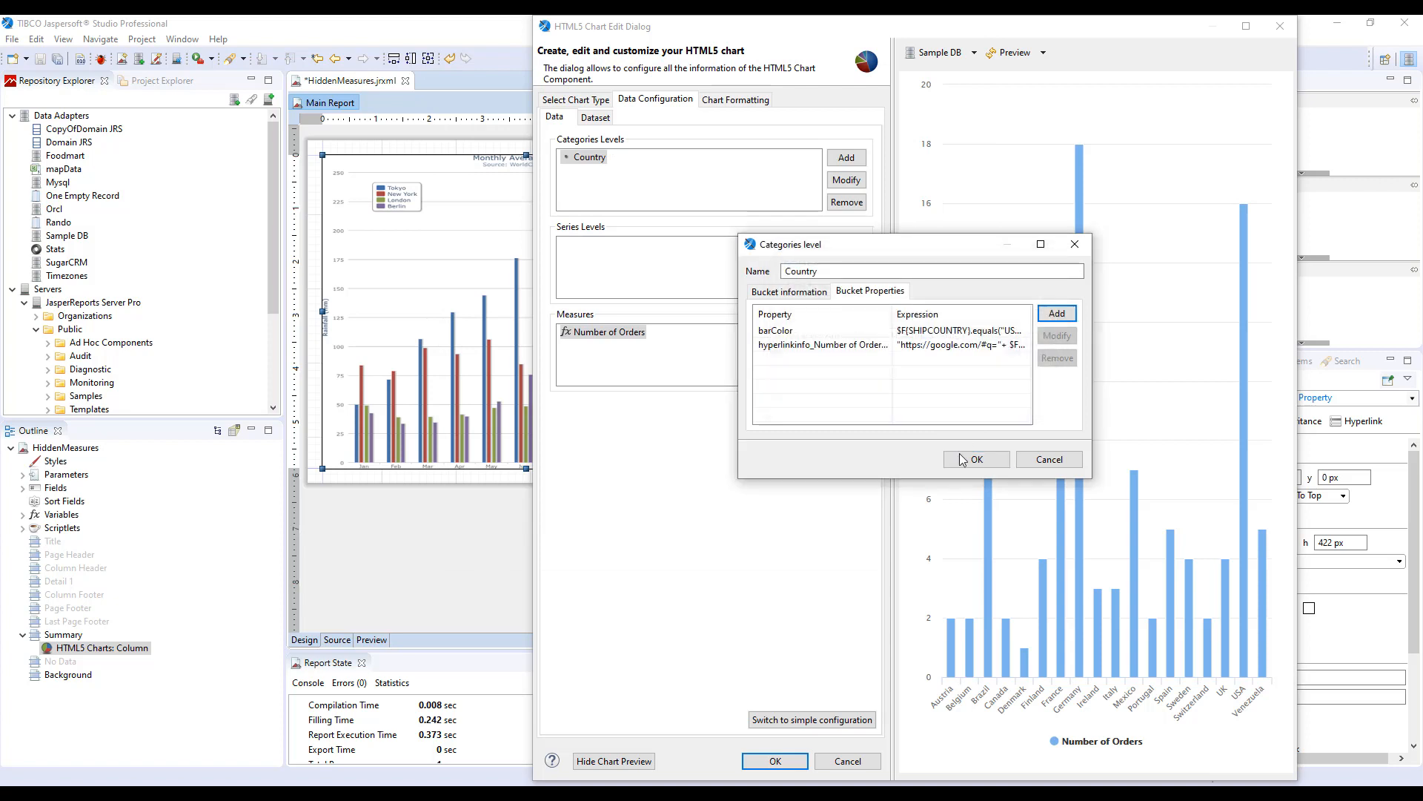
left_click(963, 459)
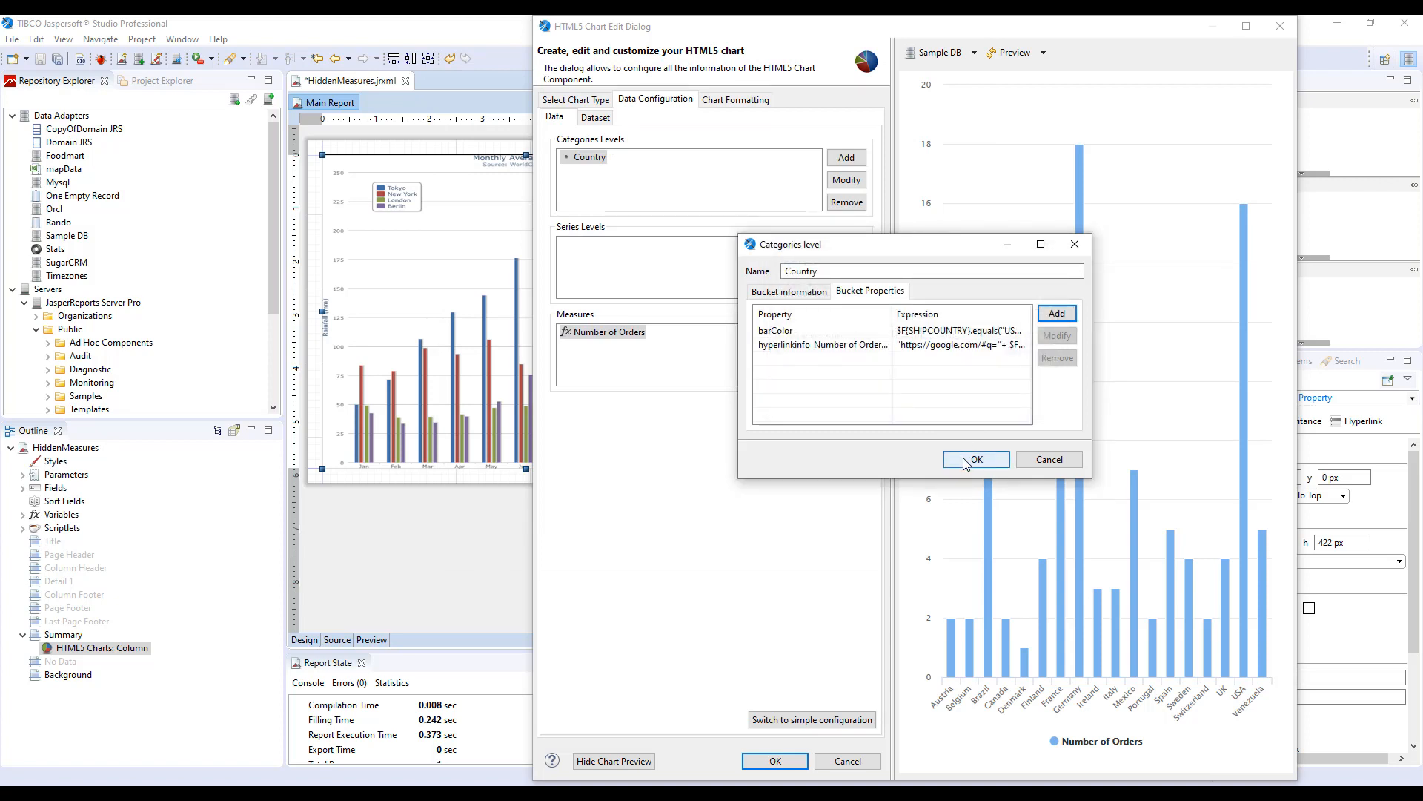
Add a SeriesItemProperty named color to the Number of Orders measure, taking its value from bucket Country.barColor, and confirm the measure.
double_click(592, 340)
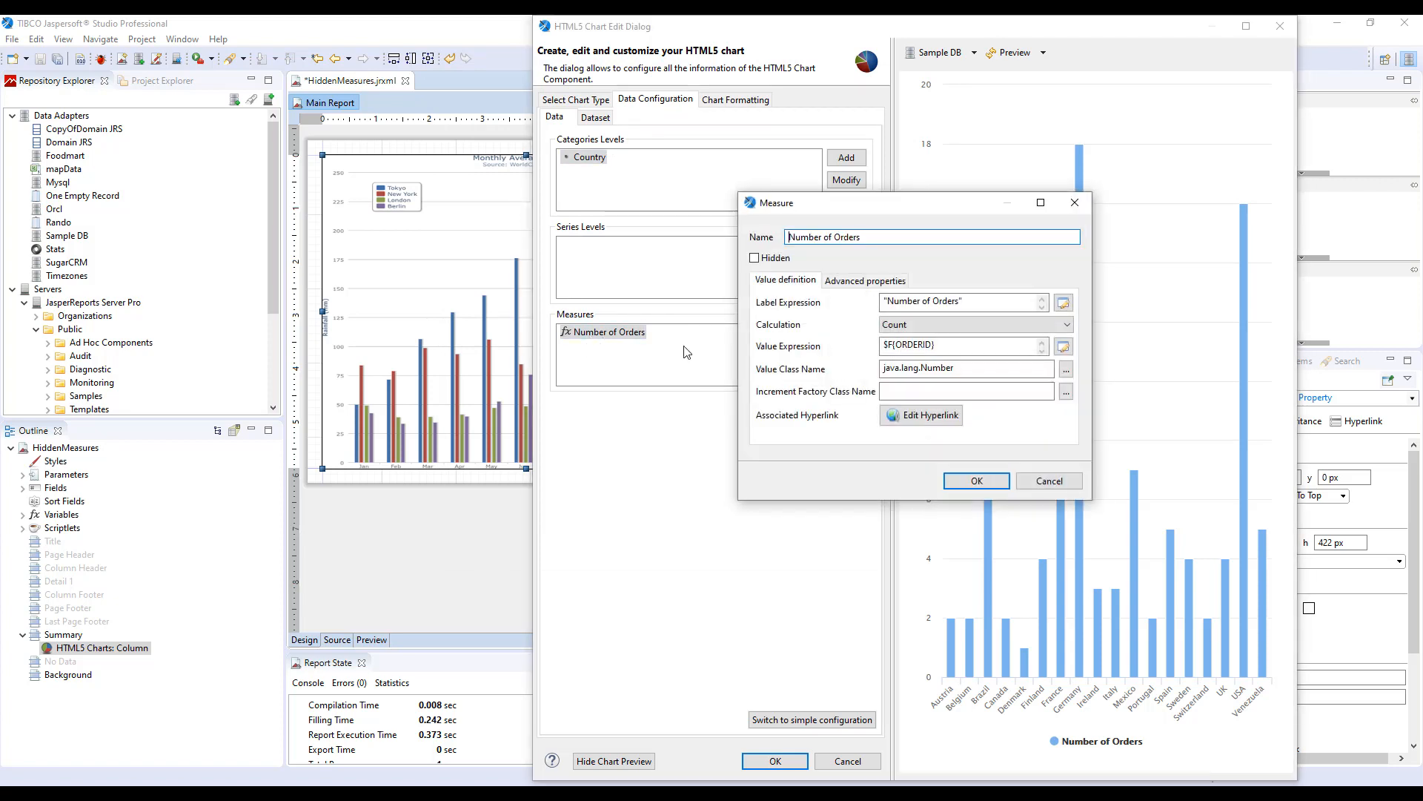
left_click(875, 280)
left_click(1051, 302)
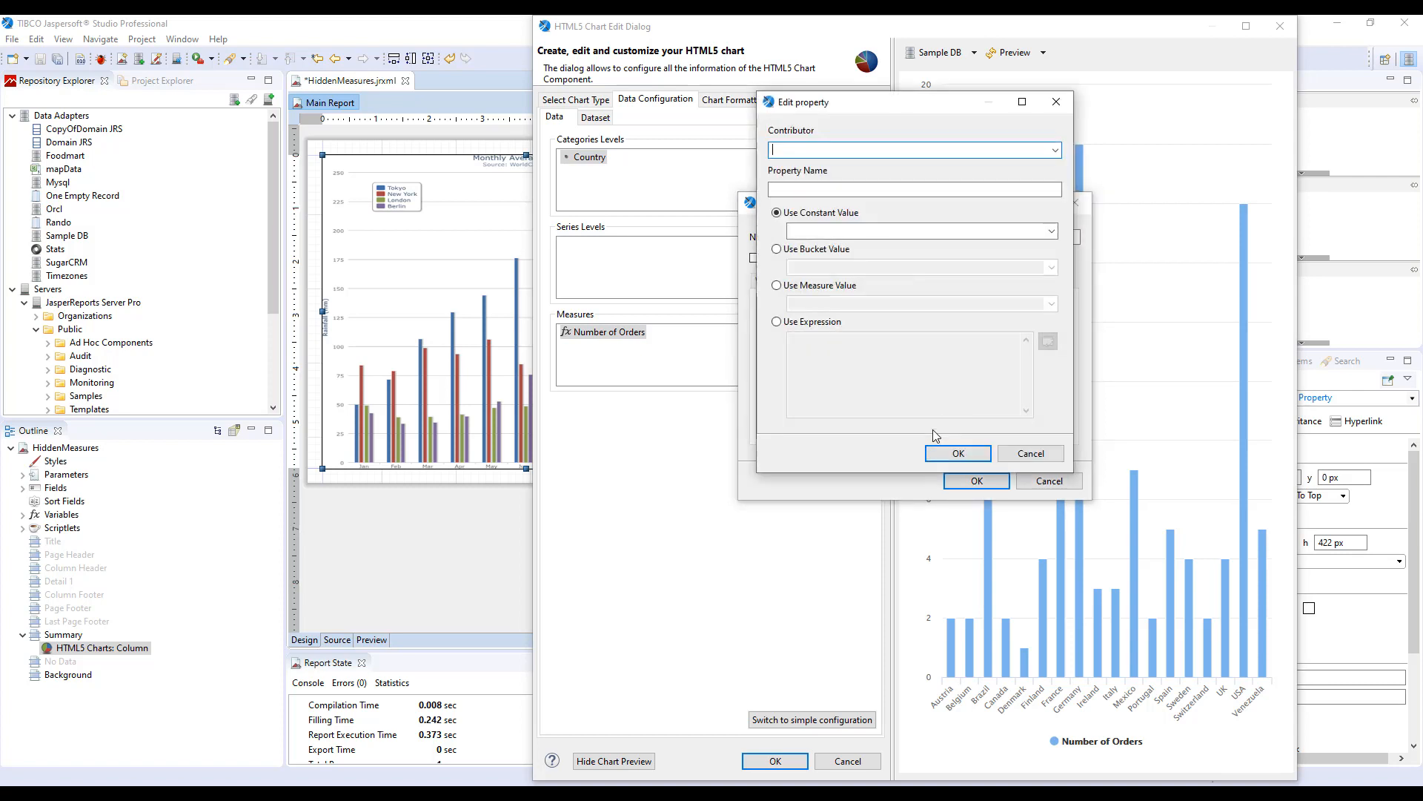
left_click(1055, 150)
left_click(924, 177)
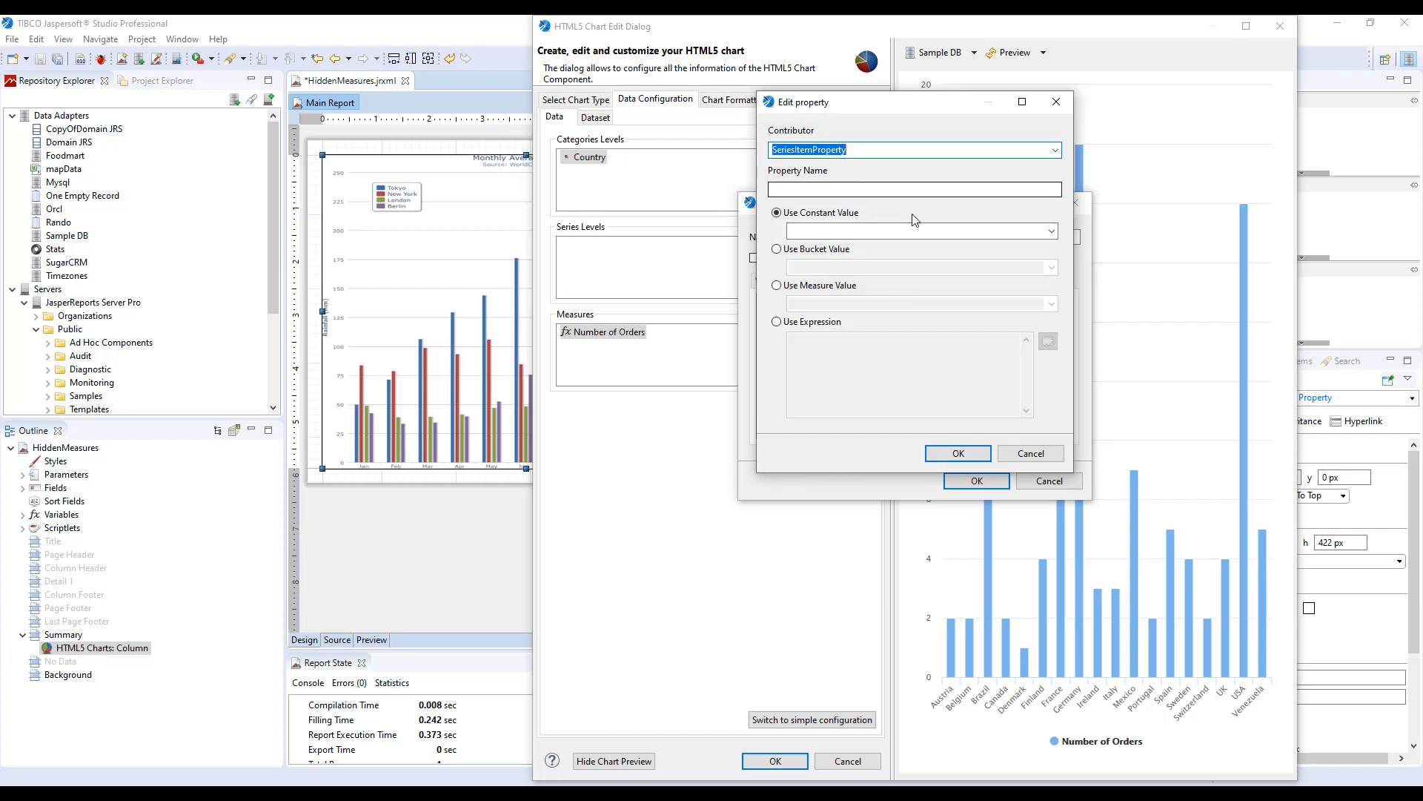
left_click(800, 185)
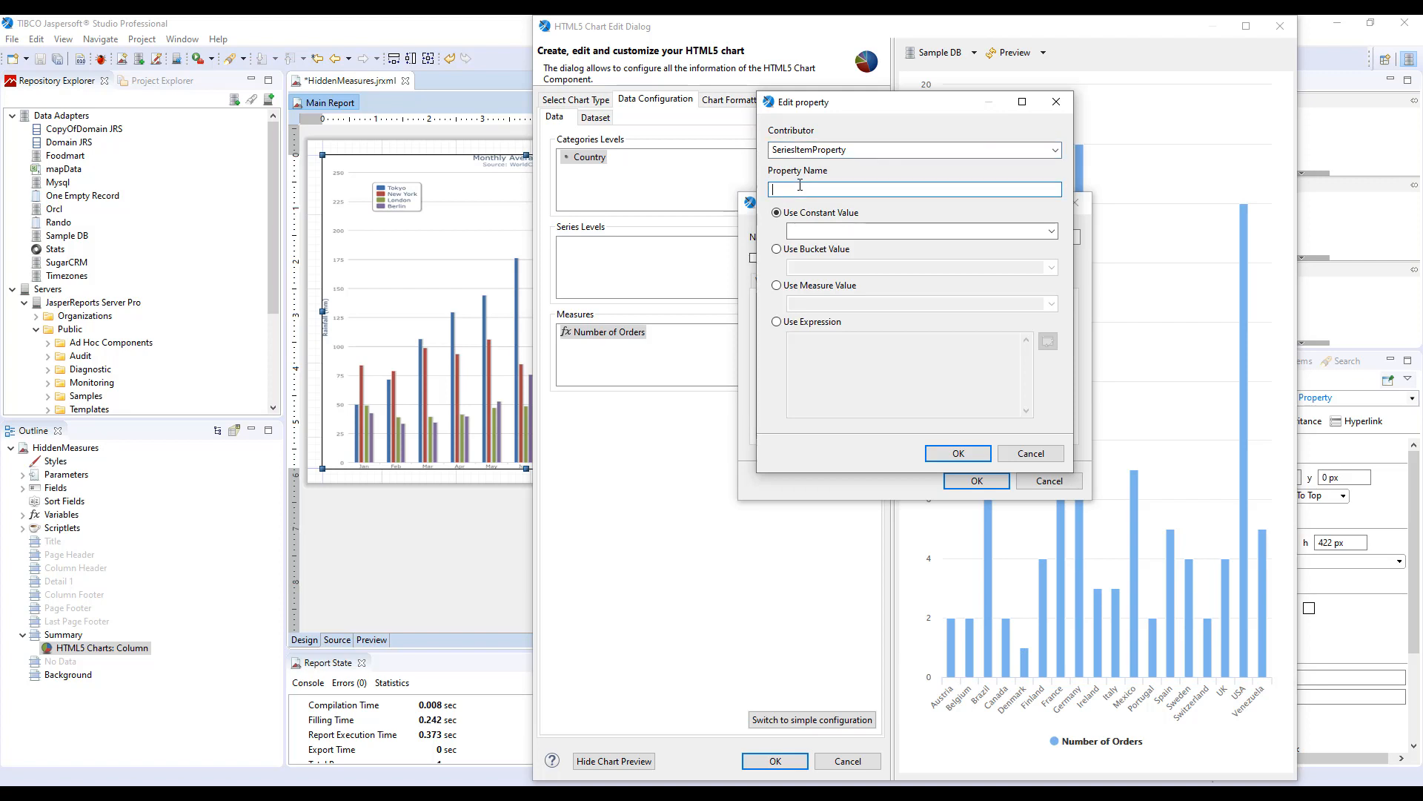
type("color")
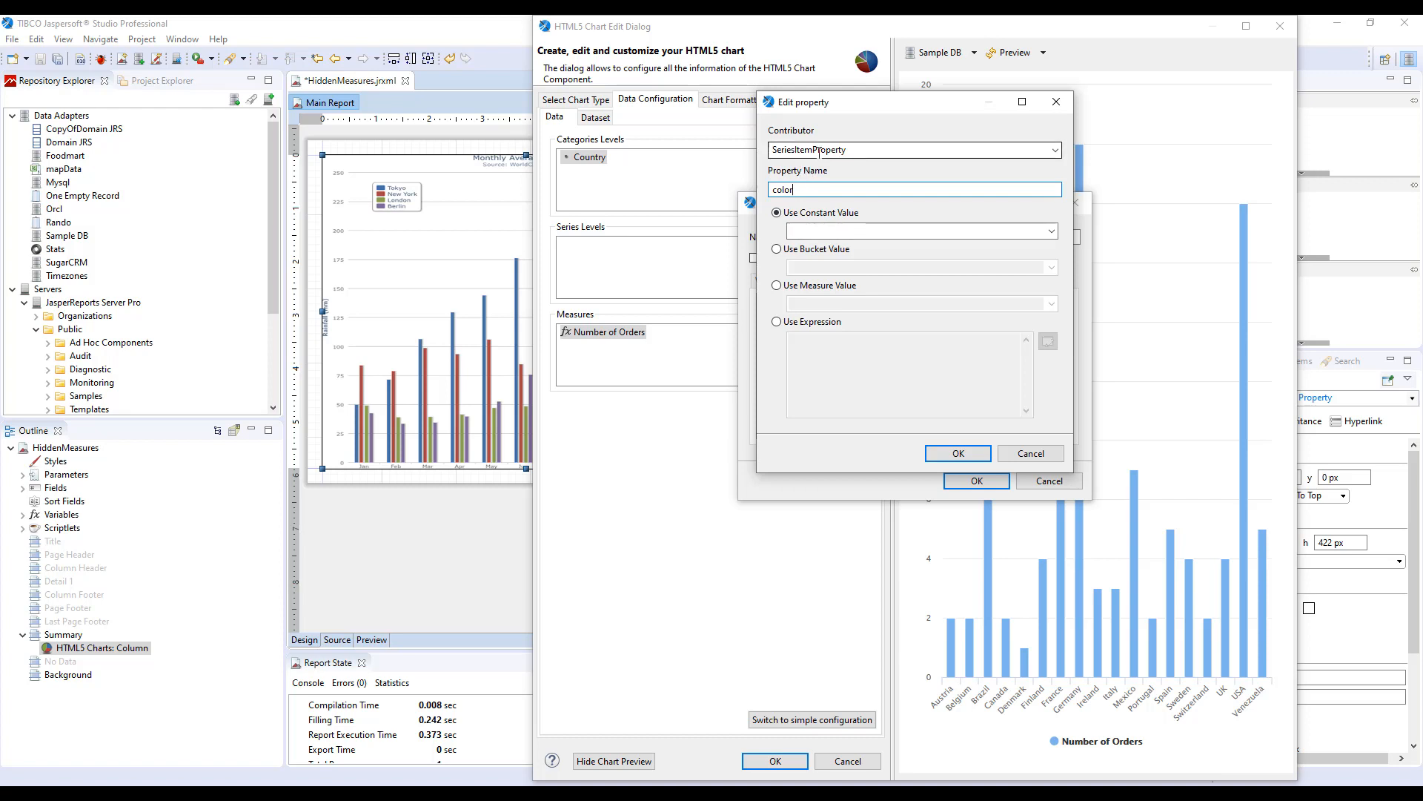
left_click(806, 255)
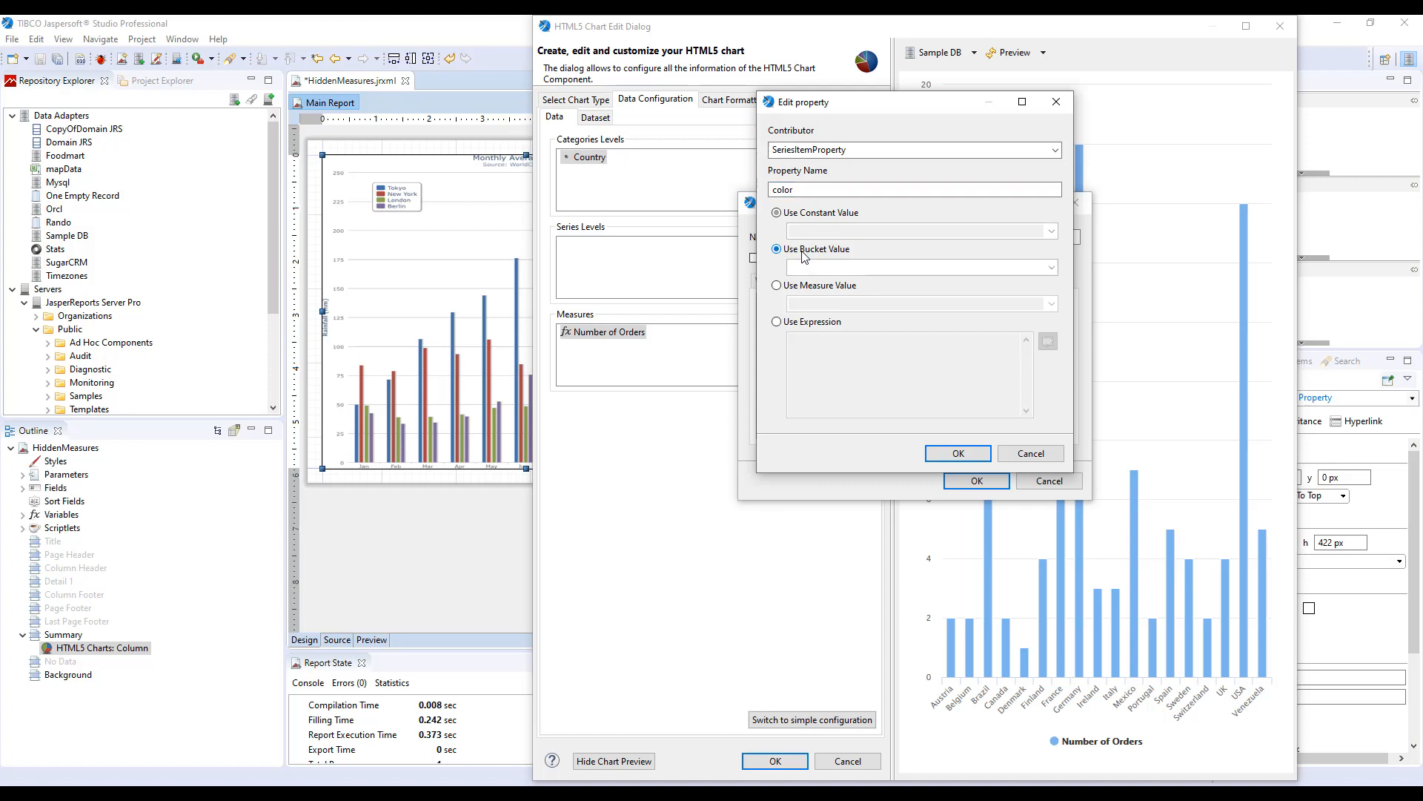
left_click(1052, 269)
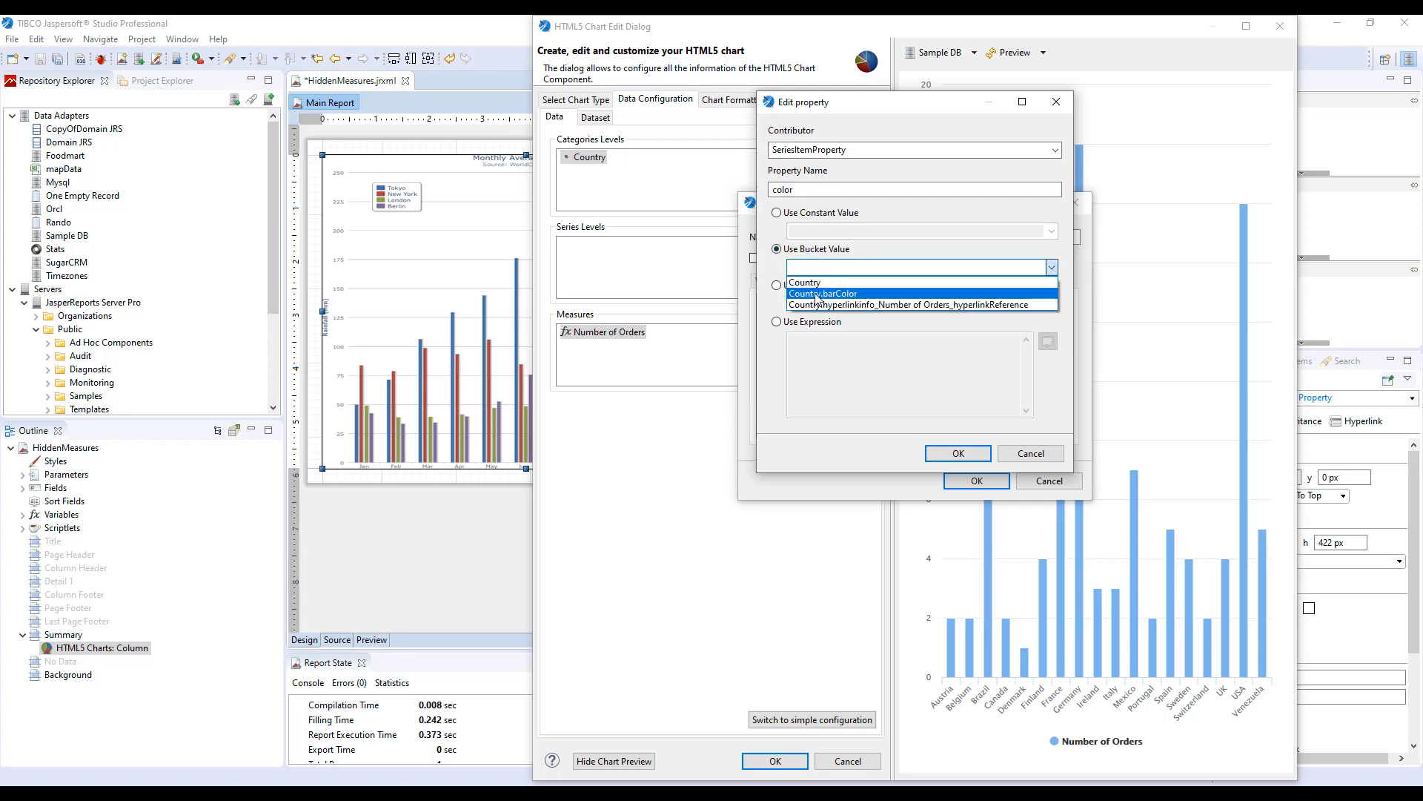
left_click(853, 295)
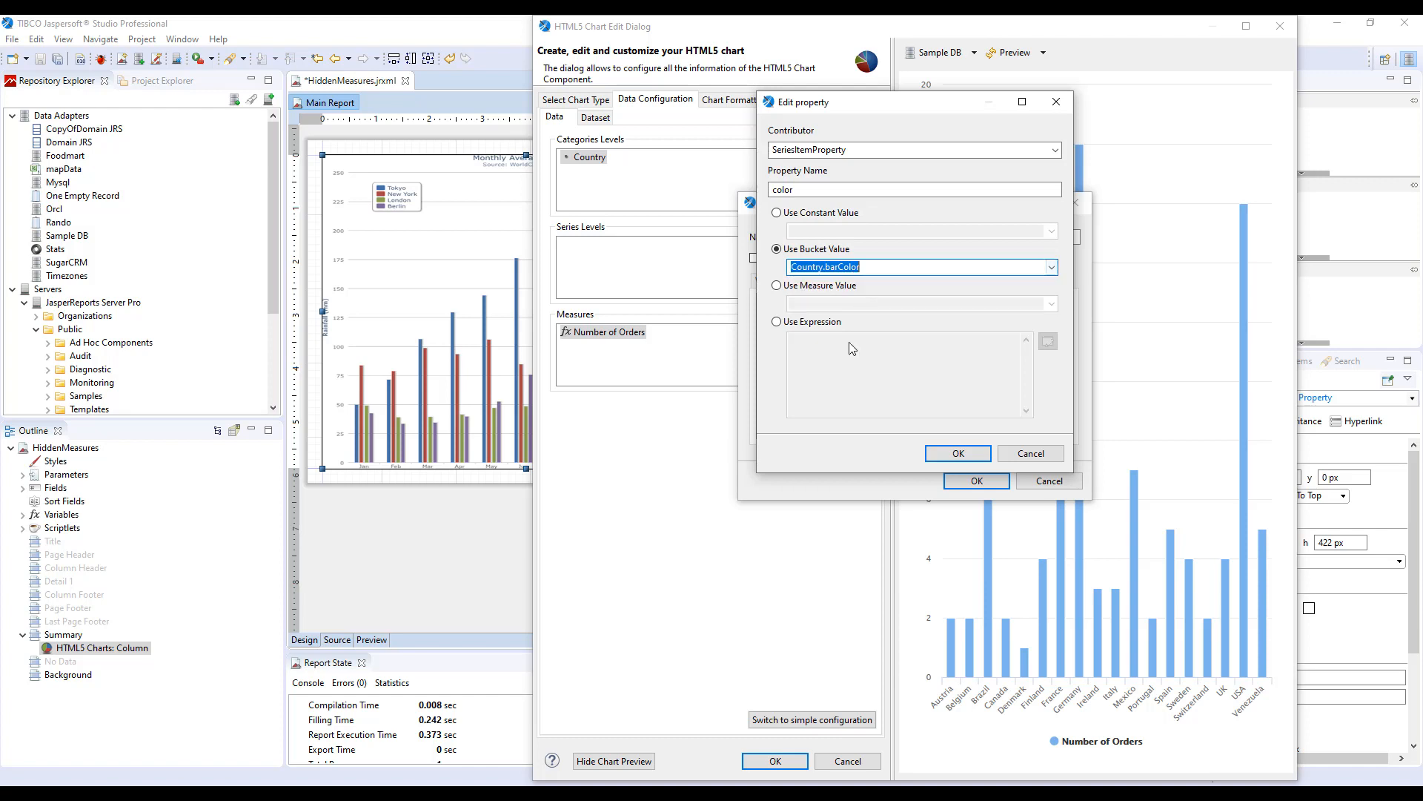
left_click(959, 454)
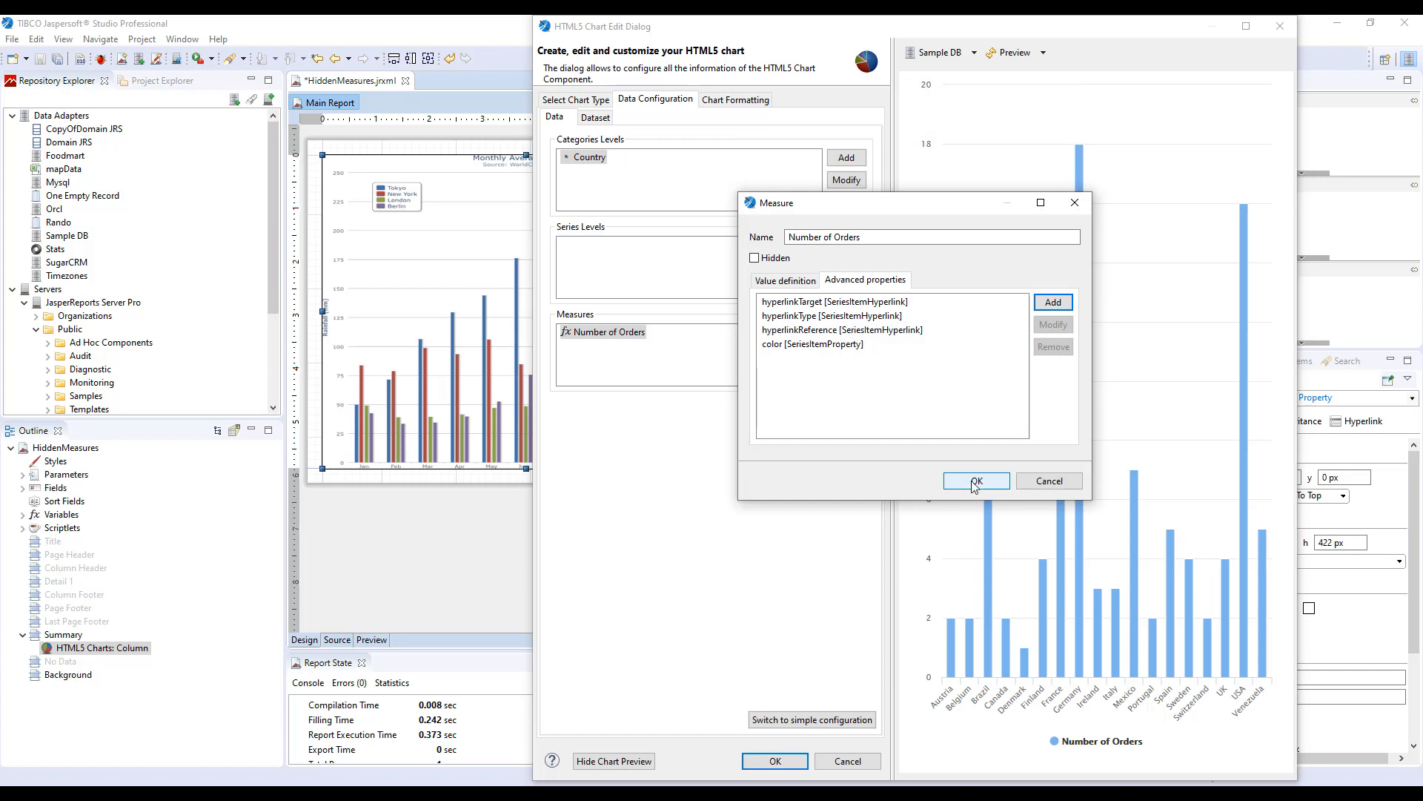
left_click(976, 481)
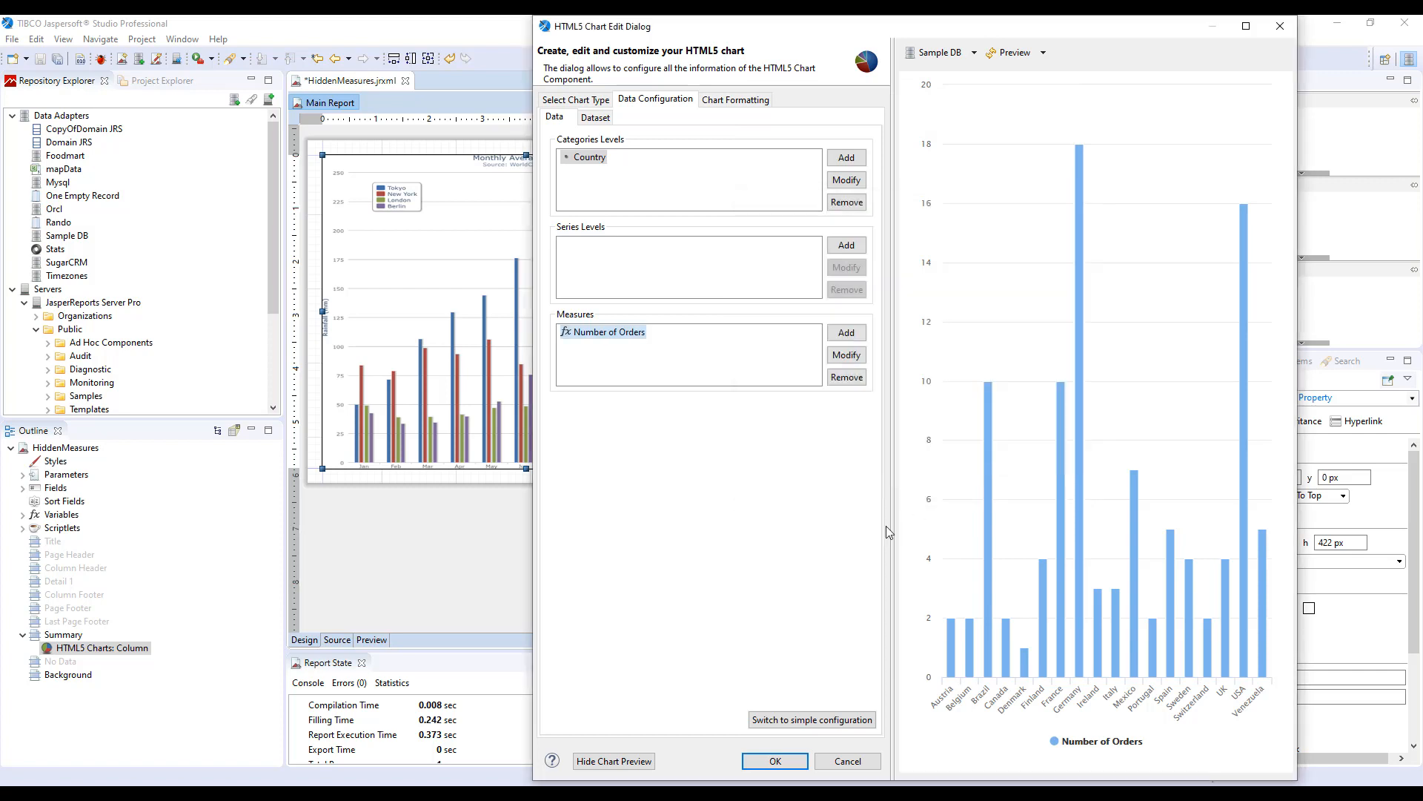
Refresh the chart preview and reopen the Country level's barColor bucket property to review its expression.
left_click(1008, 60)
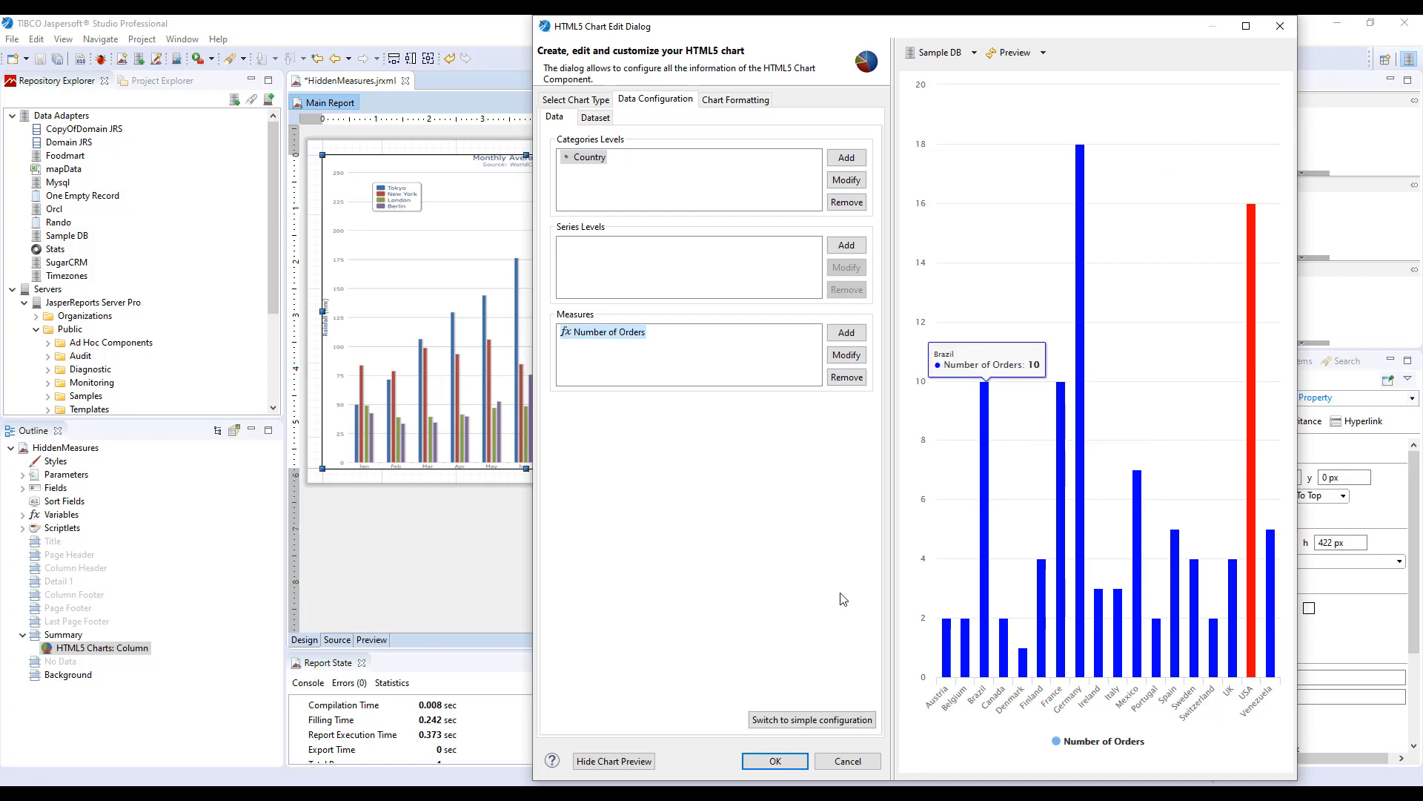
double_click(593, 158)
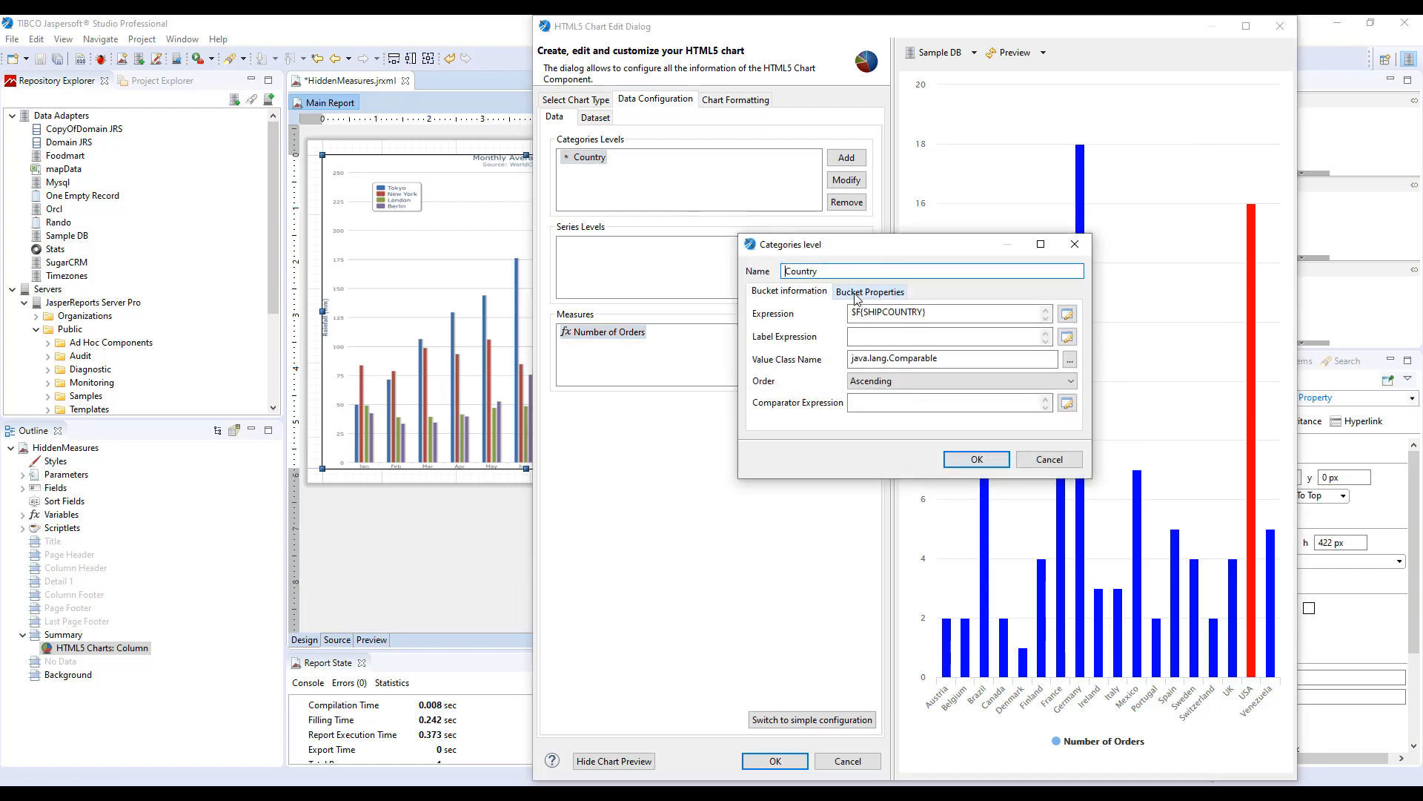
left_click(870, 291)
double_click(812, 330)
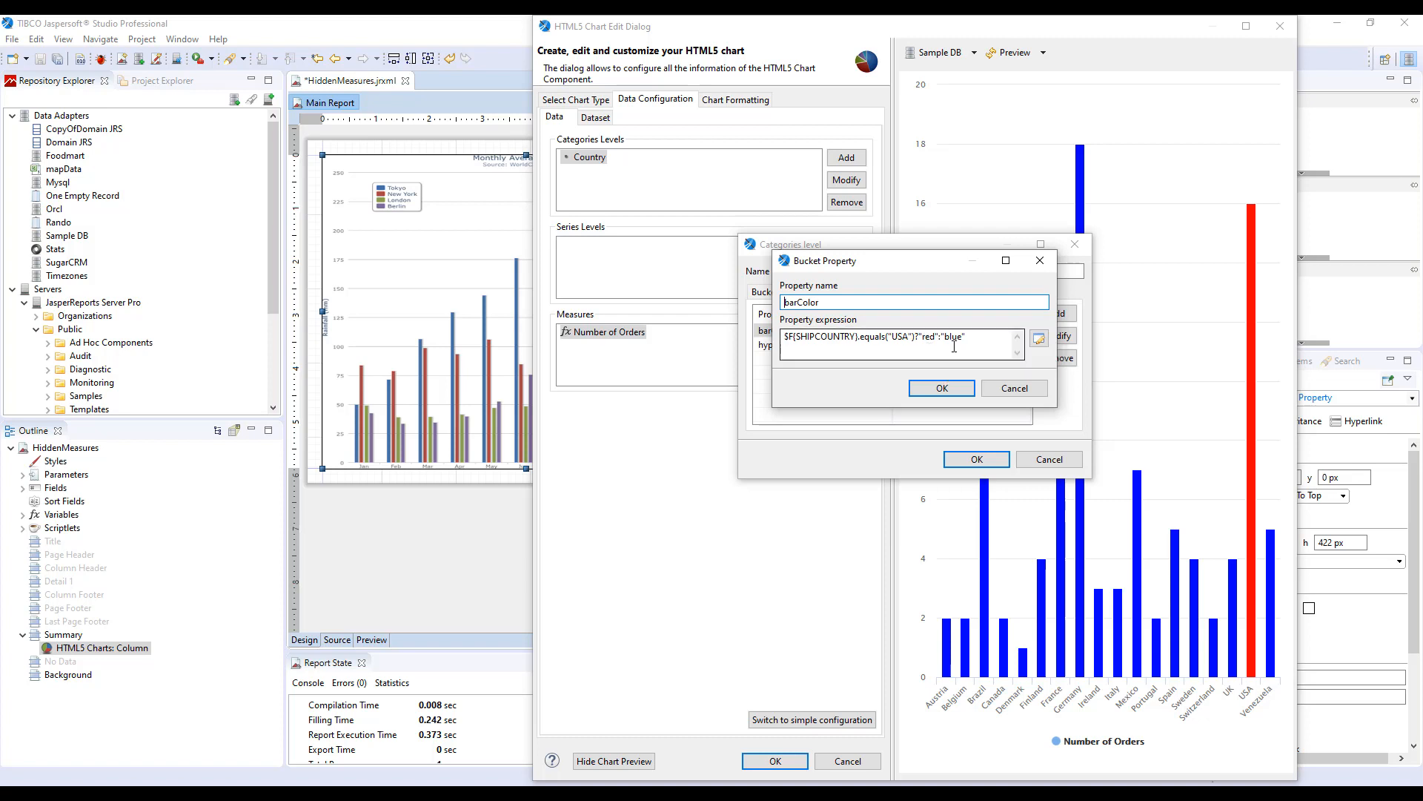
left_click(943, 388)
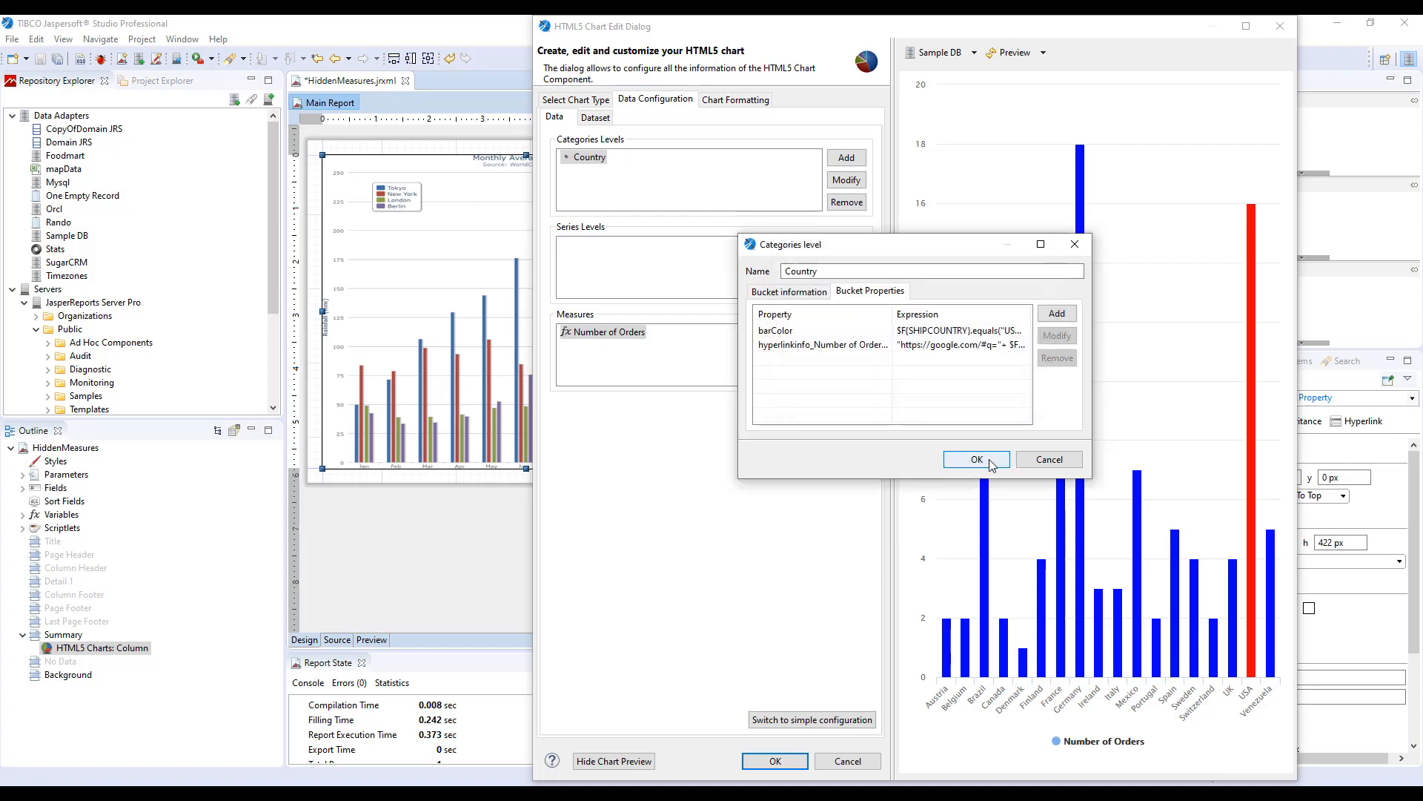
left_click(989, 461)
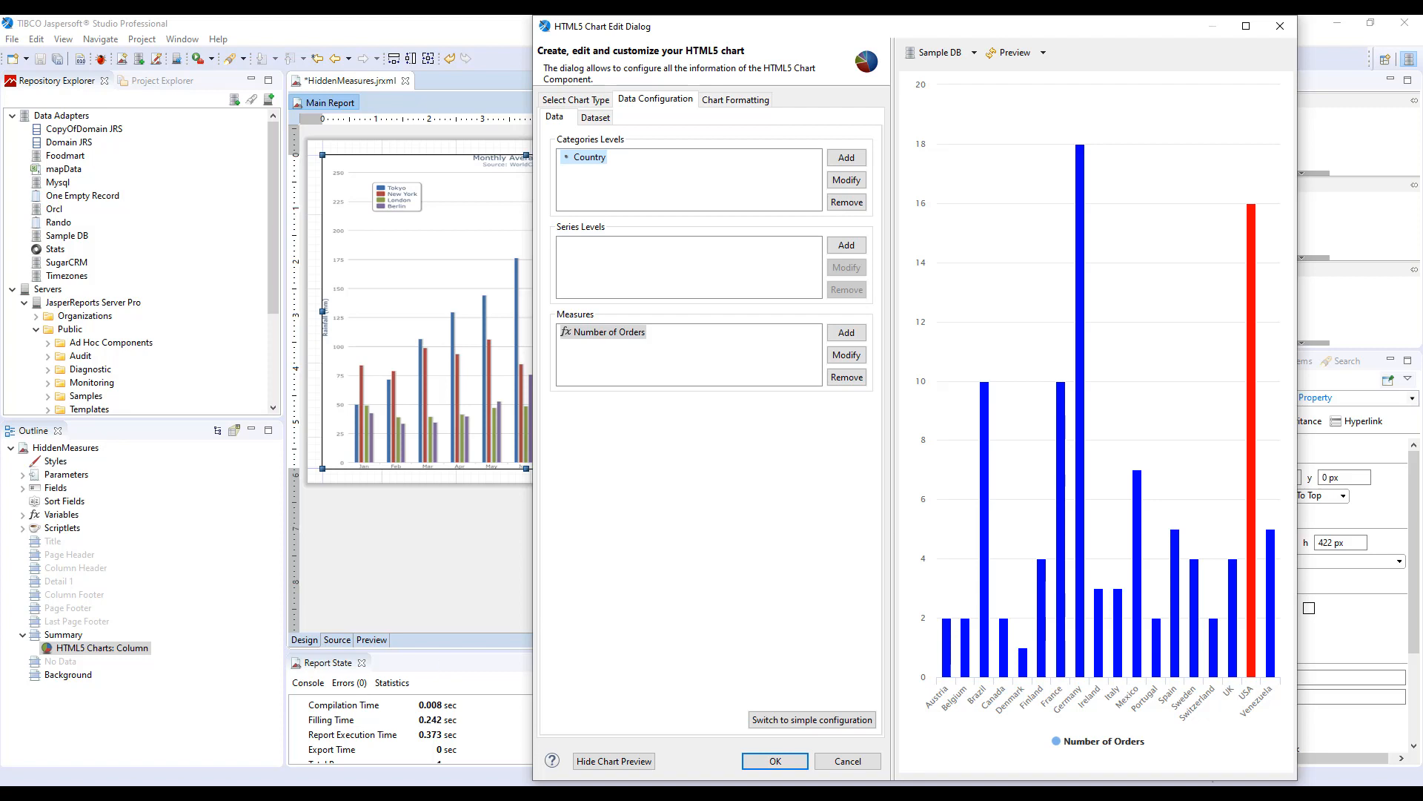
left_click(252, 794)
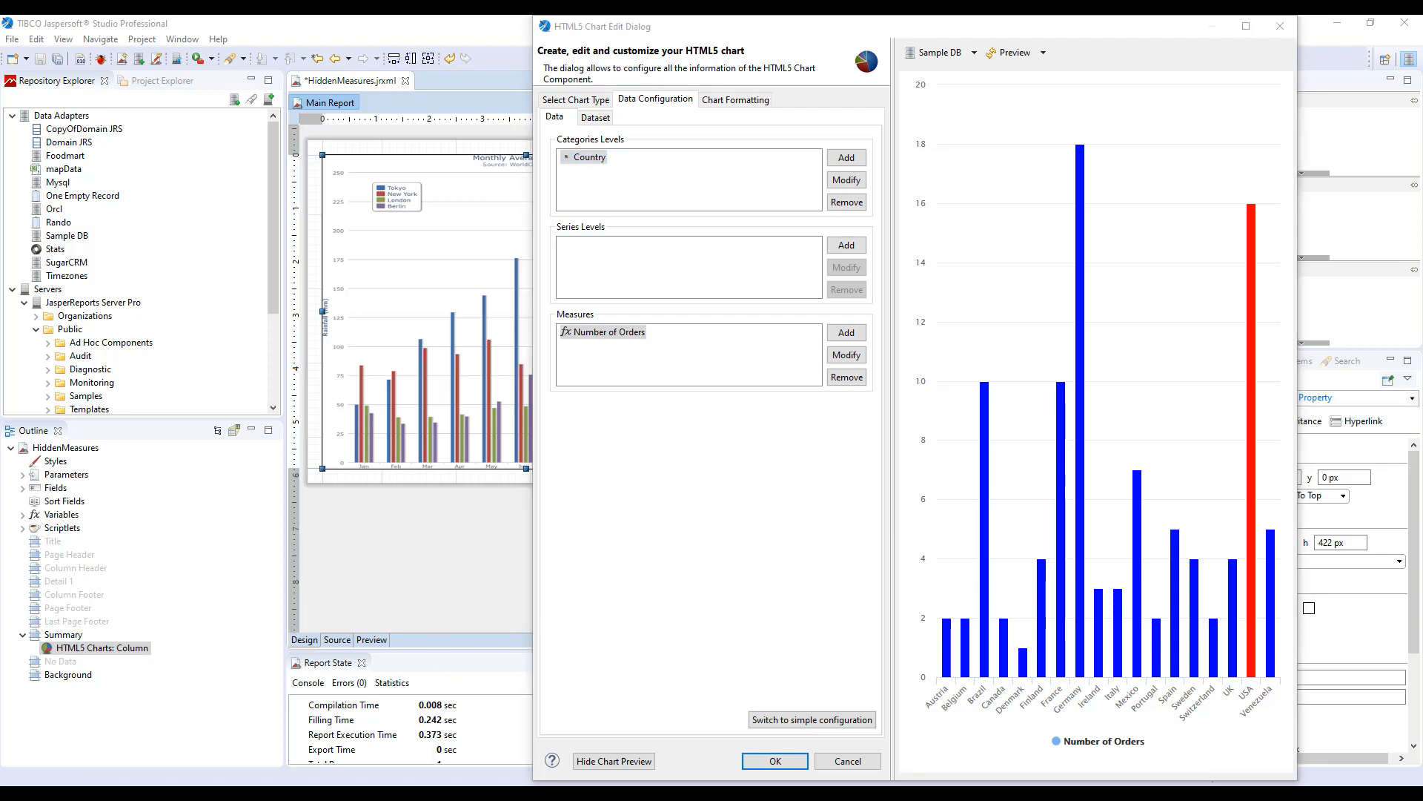